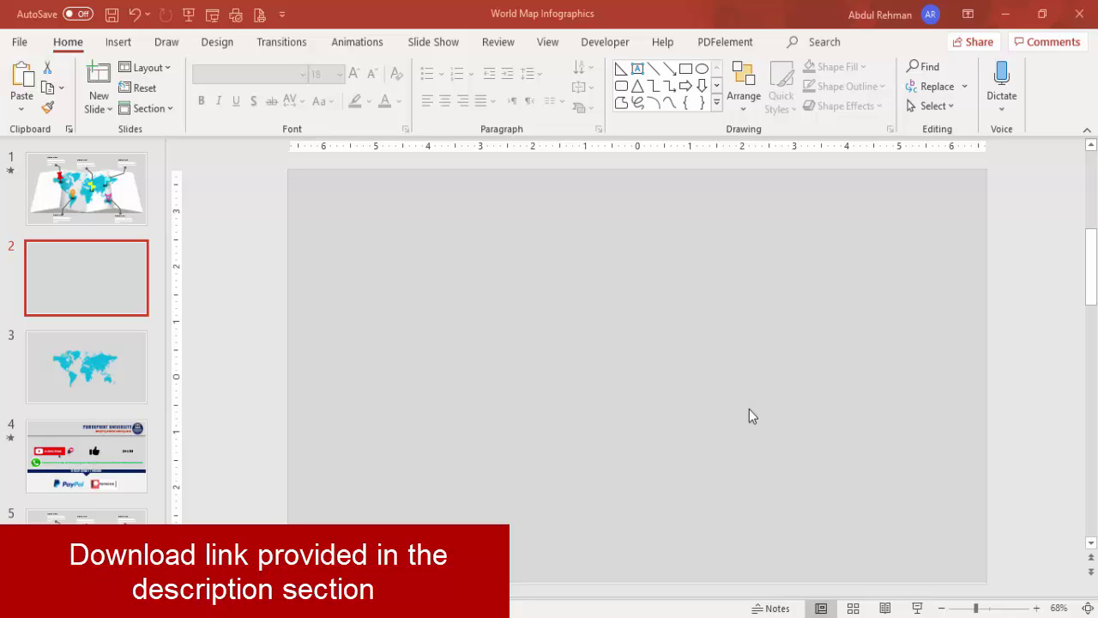
# Draw a tall rectangle on the slide's left side with no outline and light grey fill.
pyautogui.click(118, 43)
pyautogui.click(259, 92)
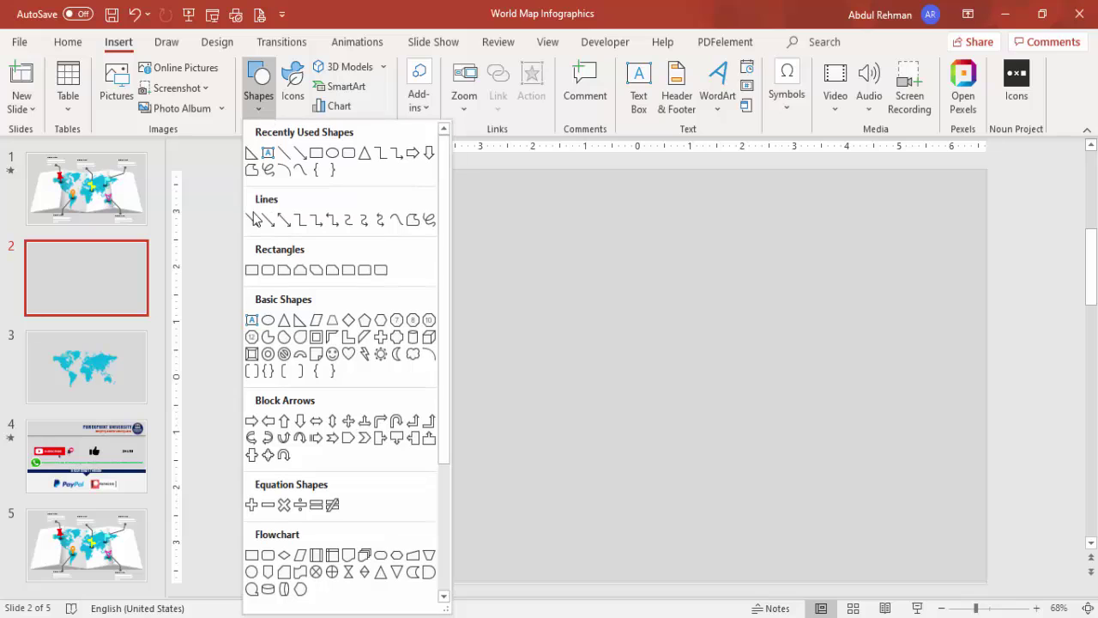
pyautogui.click(254, 271)
pyautogui.moveTo(344, 255); pyautogui.dragTo(517, 527)
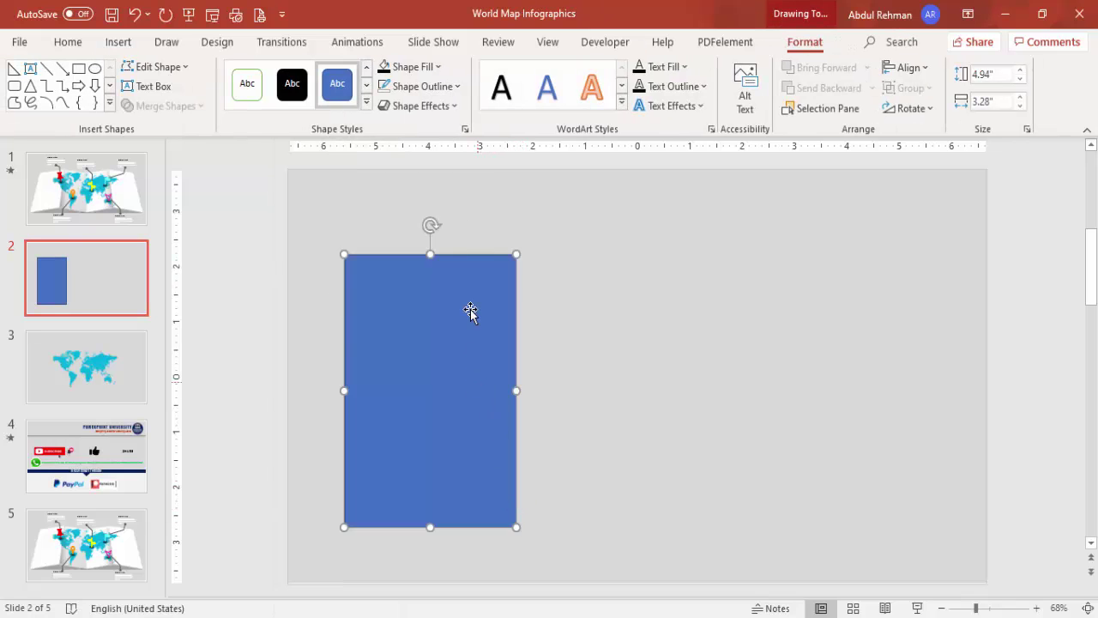
pyautogui.click(443, 86)
pyautogui.click(412, 321)
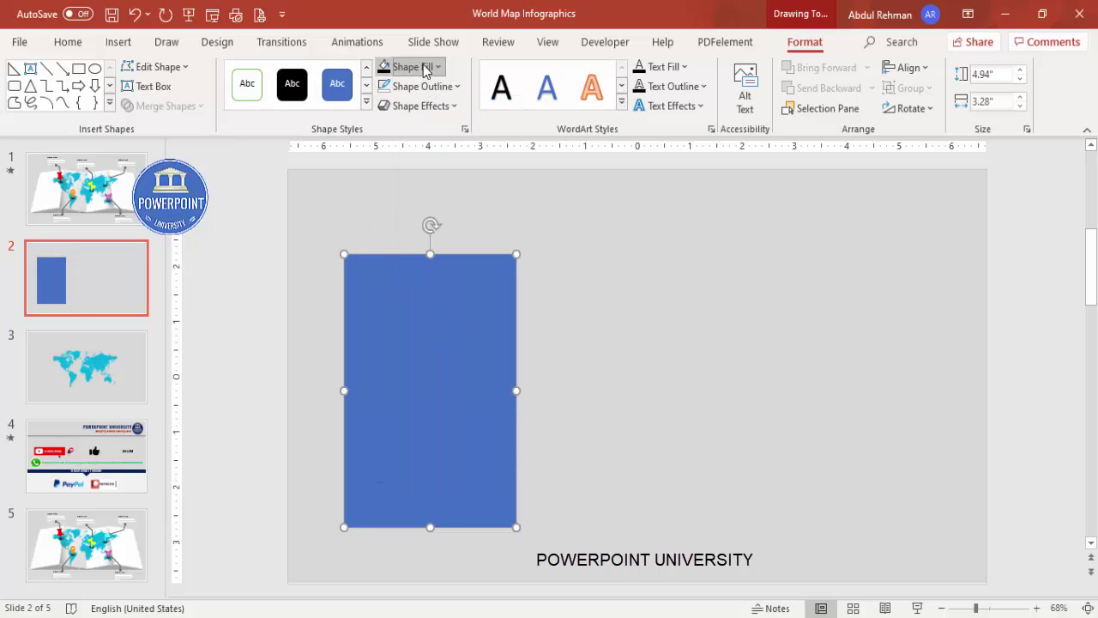
pyautogui.click(414, 67)
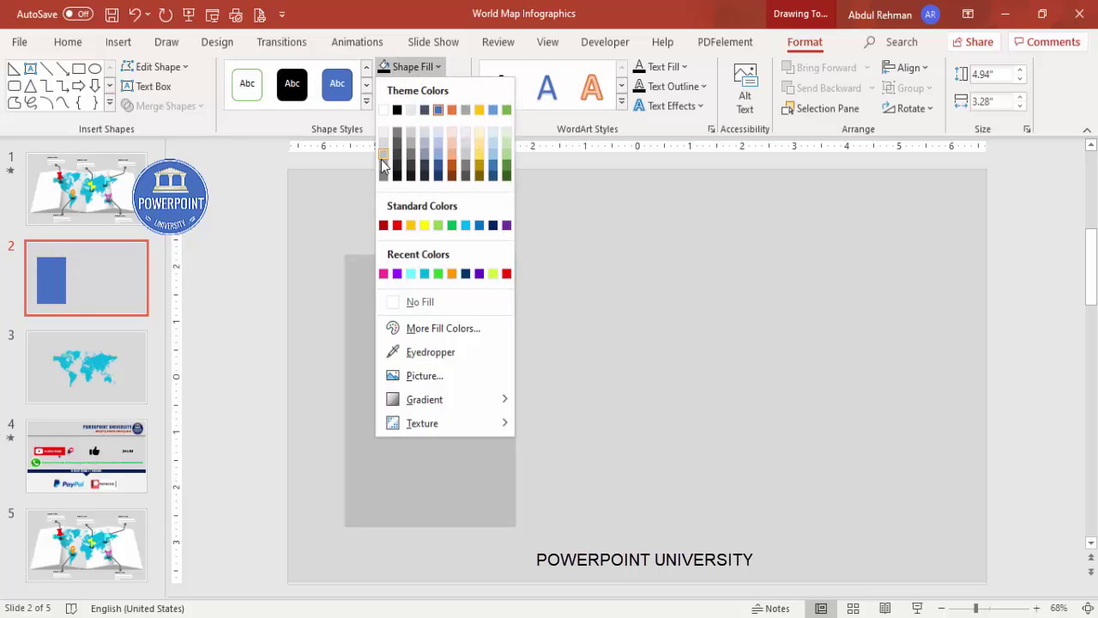
pyautogui.click(382, 156)
pyautogui.click(602, 367)
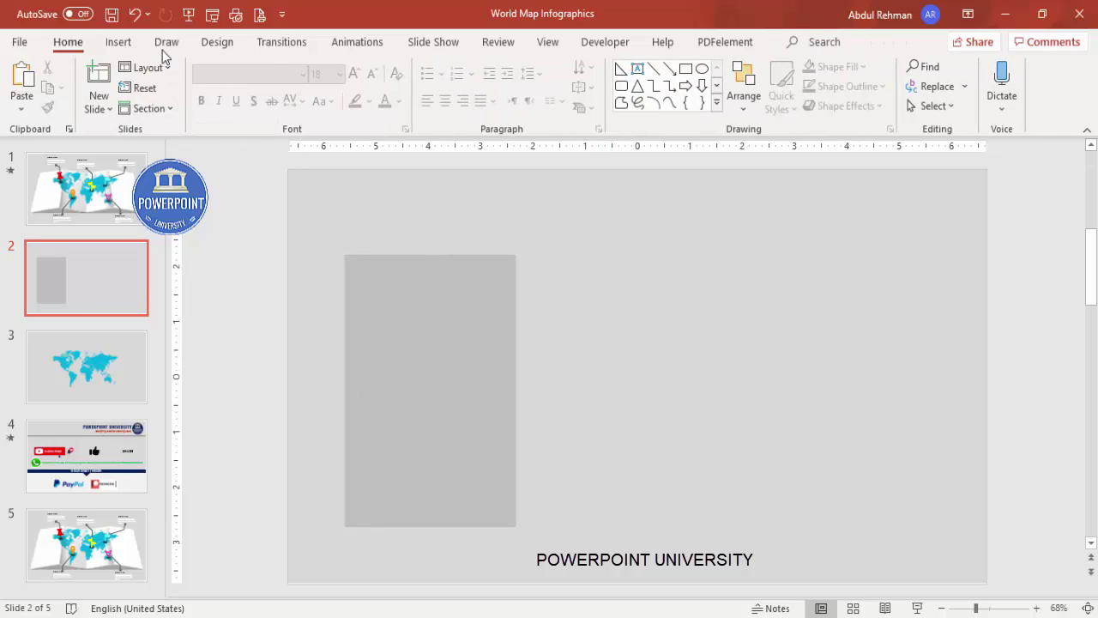
# Add a thin outline-free right triangle along the rectangle's bottom edge, flipped horizontally.
pyautogui.click(118, 41)
pyautogui.click(262, 96)
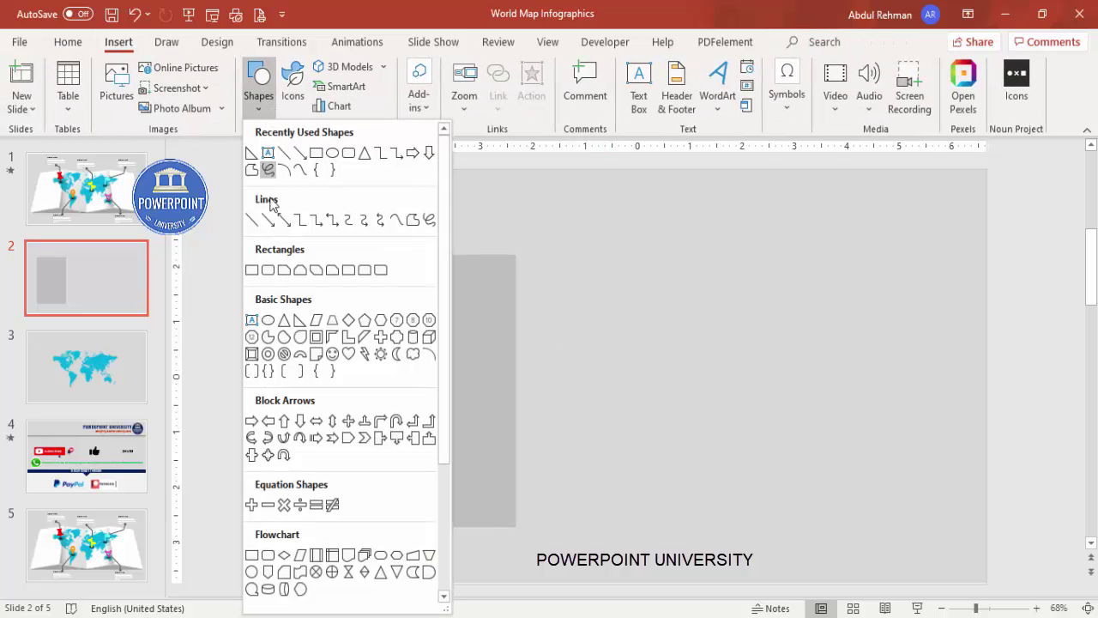
pyautogui.click(301, 323)
pyautogui.moveTo(378, 521)
pyautogui.mouseDown()
pyautogui.moveTo(484, 510)
pyautogui.moveTo(516, 491)
pyautogui.mouseUp()
pyautogui.click(410, 86)
pyautogui.click(459, 321)
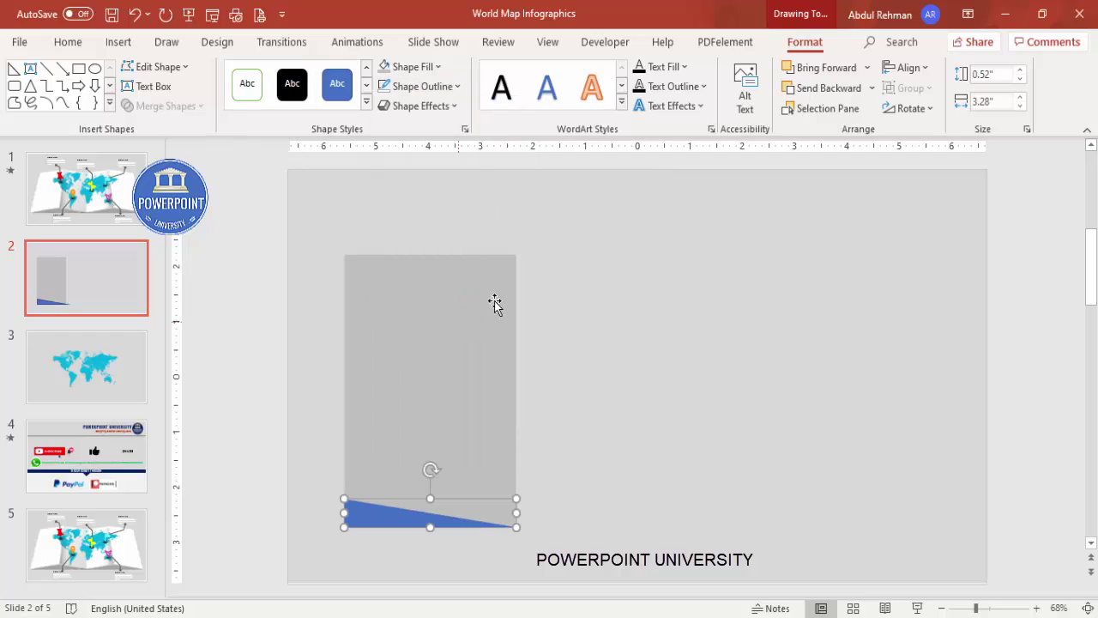
pyautogui.click(911, 108)
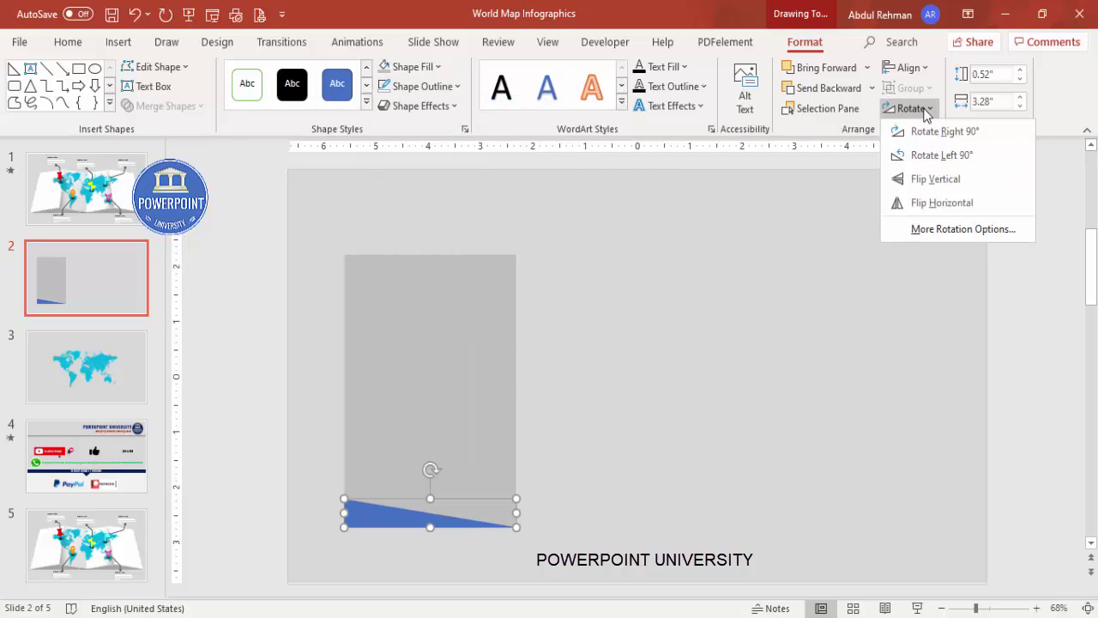
pyautogui.click(956, 203)
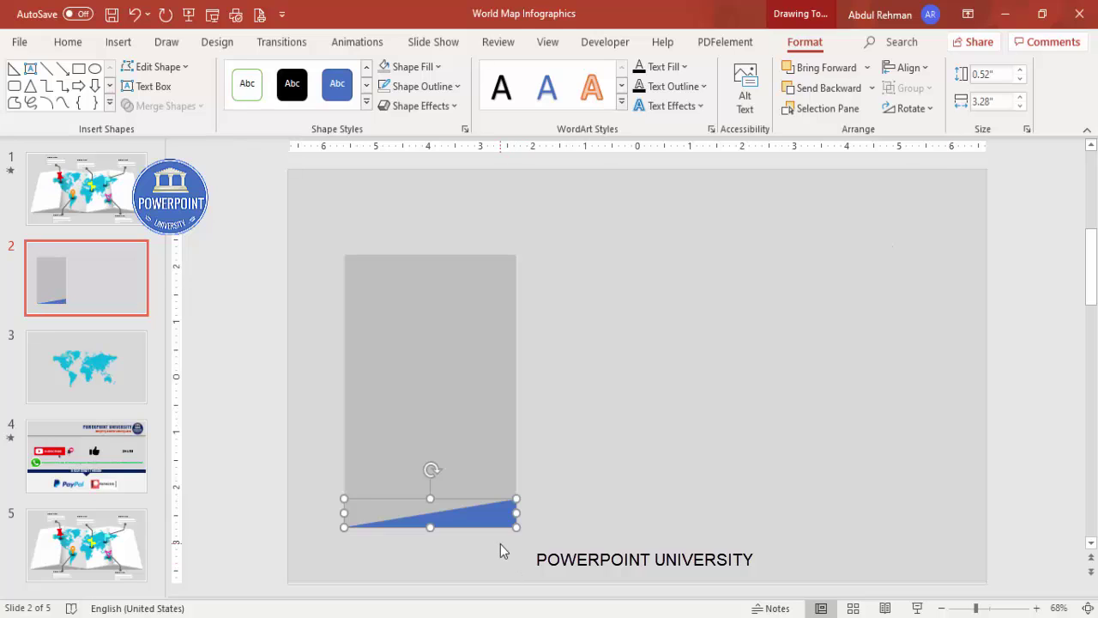
# Duplicate the blue triangle and place the copy along the rectangle's top edge.
pyautogui.hotkey('ctrl', 'd')
pyautogui.moveTo(503, 532); pyautogui.dragTo(490, 249)
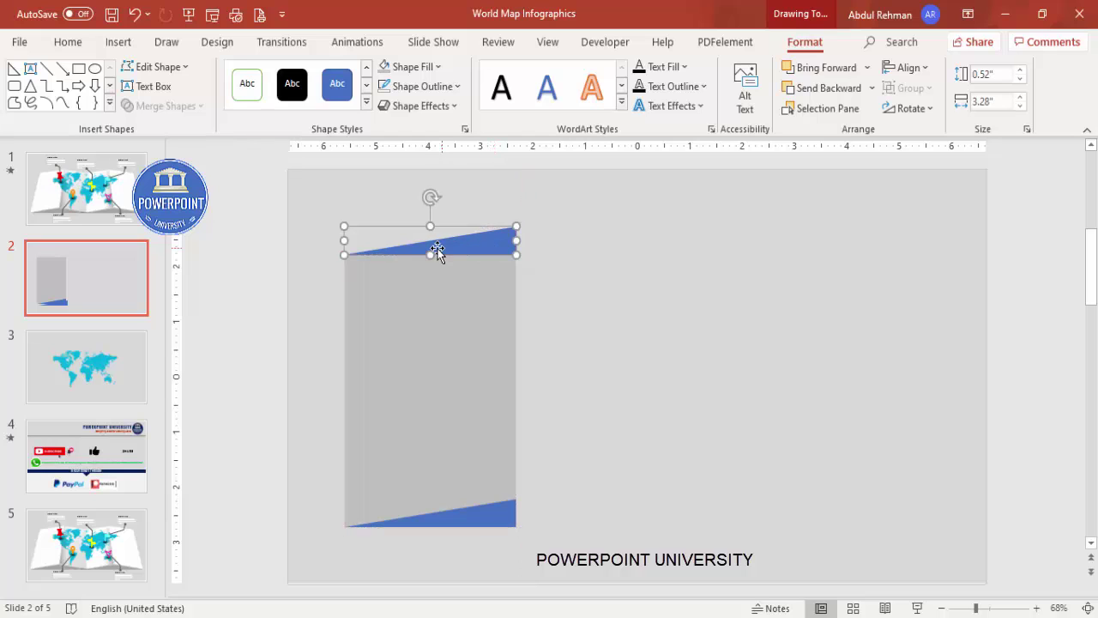
pyautogui.click(619, 384)
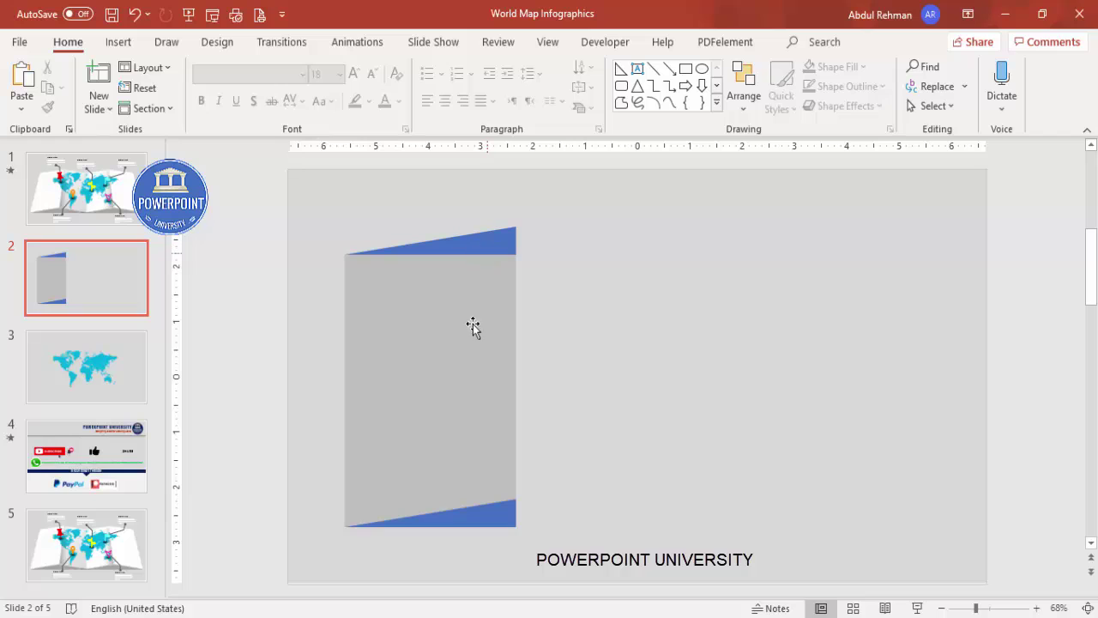
# Subtract the bottom triangle from the grey rectangle using Merge Shapes.
pyautogui.click(468, 398)
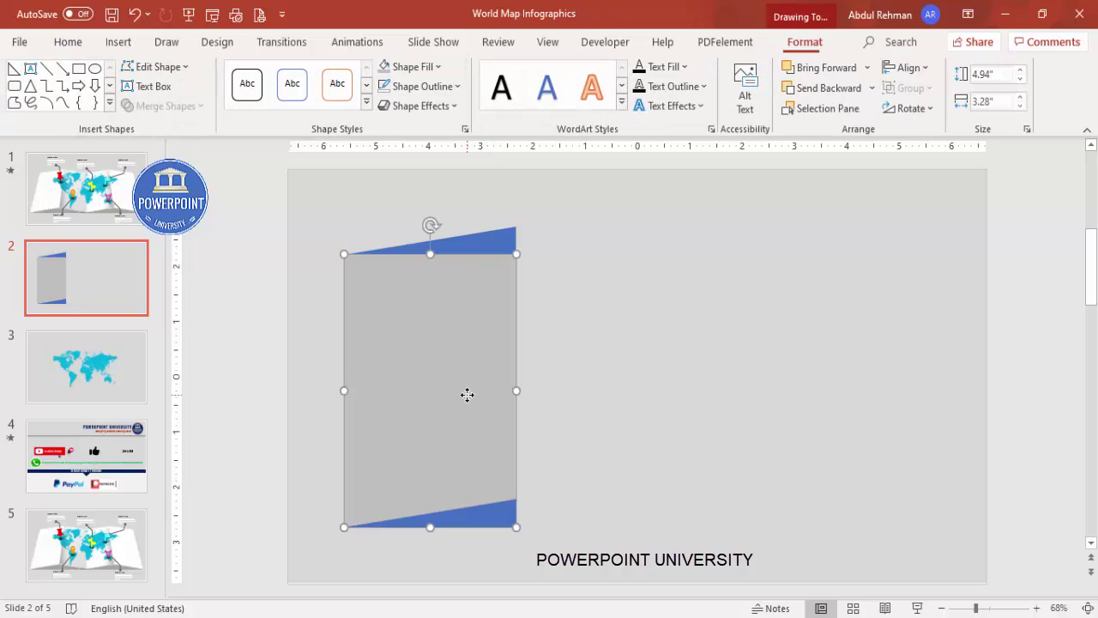
pyautogui.keyDown('shift'); pyautogui.click(489, 515); pyautogui.keyUp('shift')
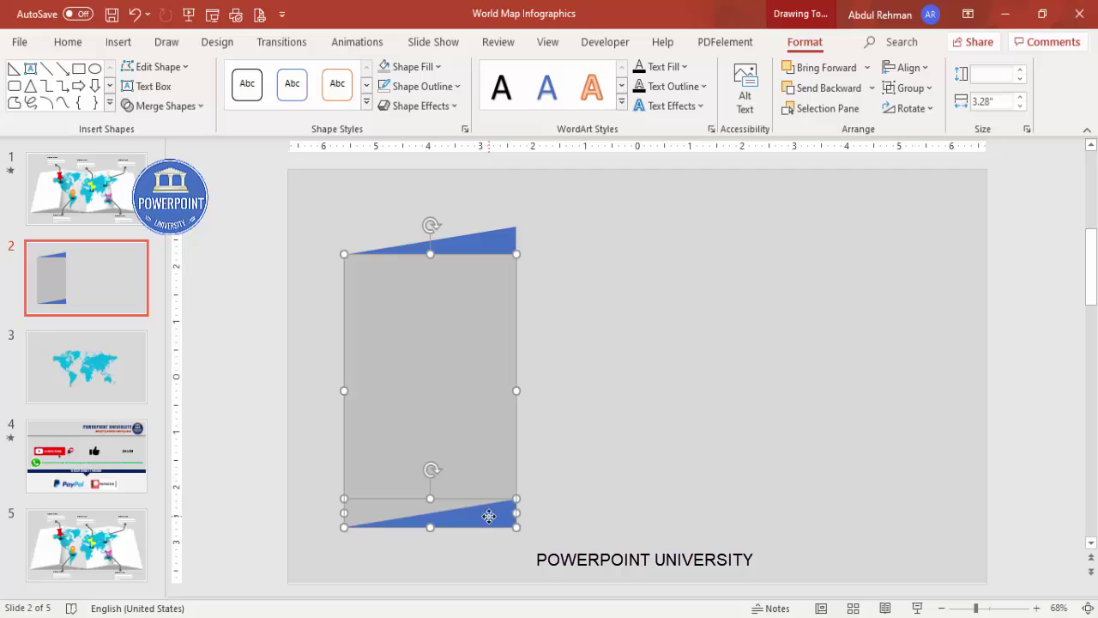
pyautogui.click(167, 106)
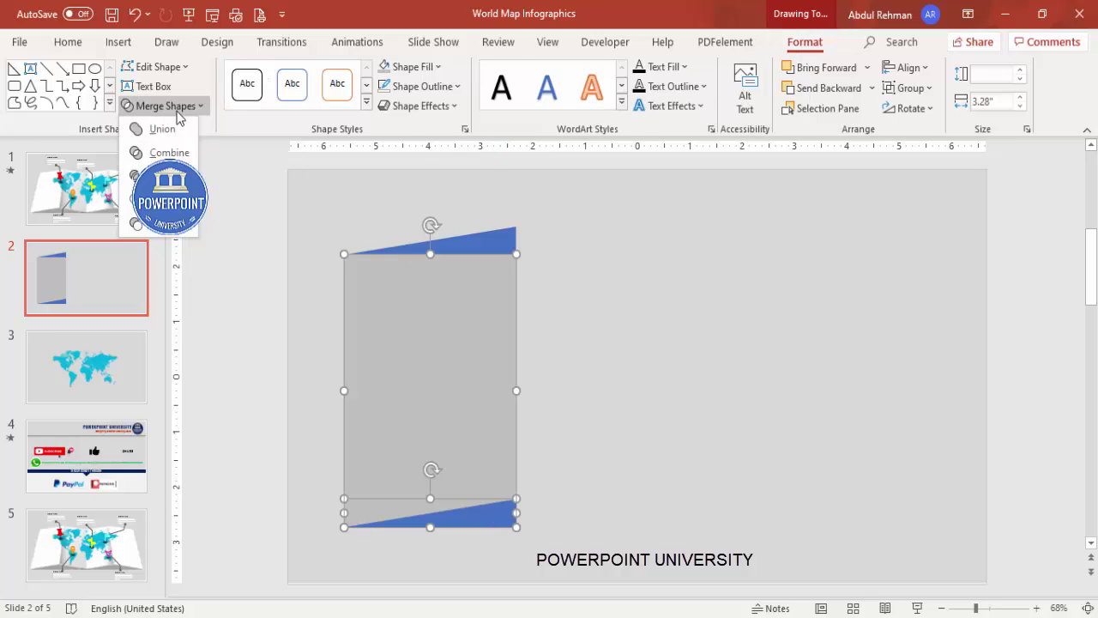
pyautogui.click(175, 224)
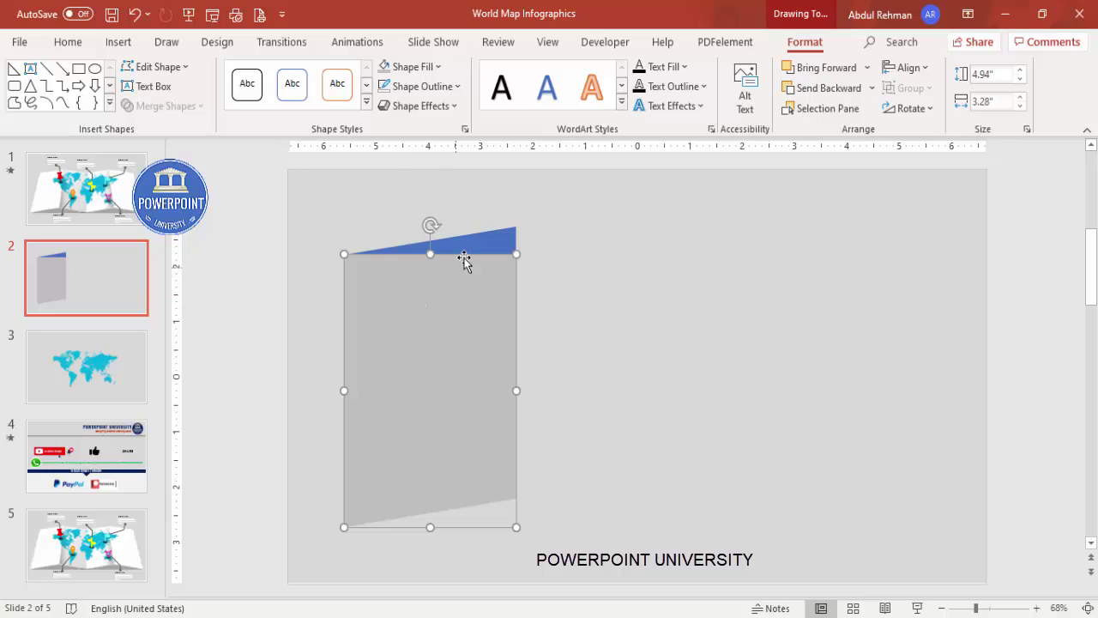
# Union the top triangle into the grey panel using Merge Shapes.
pyautogui.keyDown('shift'); pyautogui.click(503, 241); pyautogui.keyUp('shift')
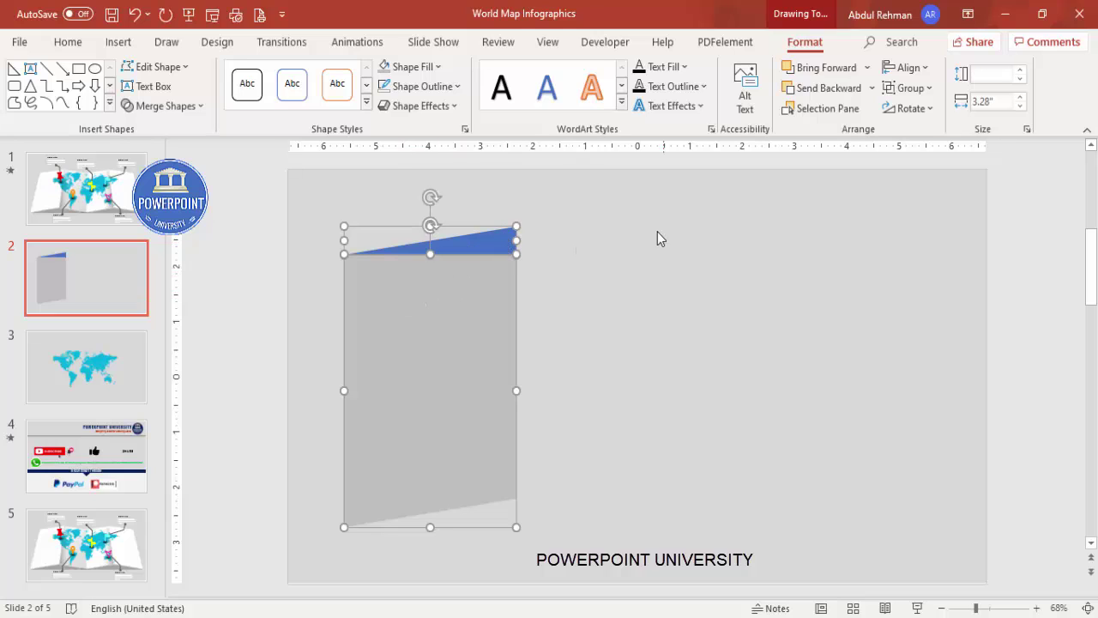
pyautogui.click(184, 109)
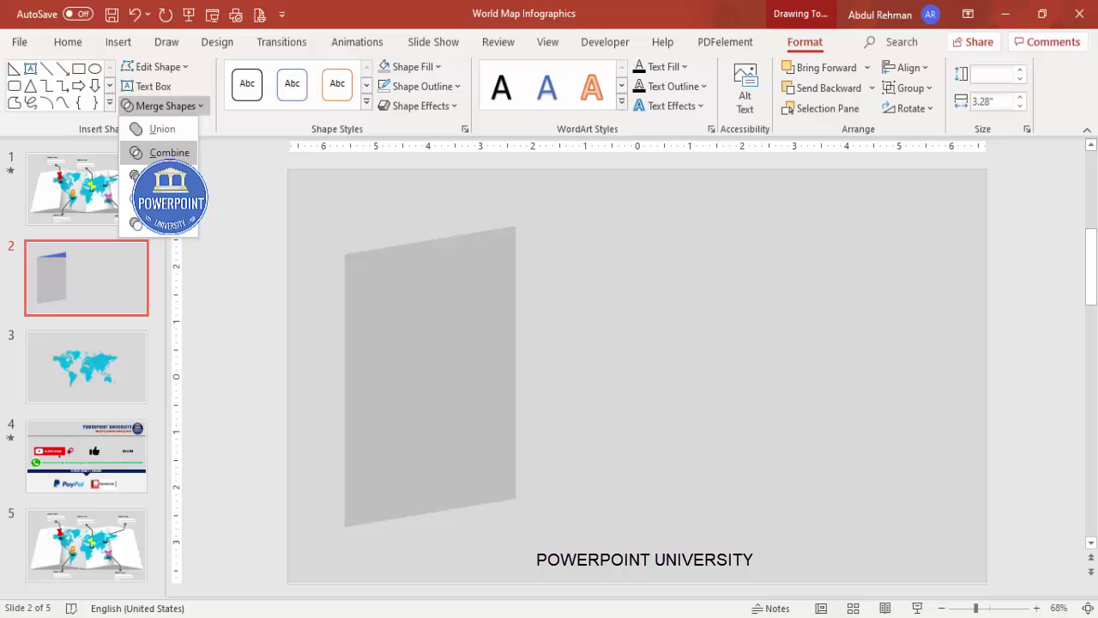
pyautogui.click(162, 130)
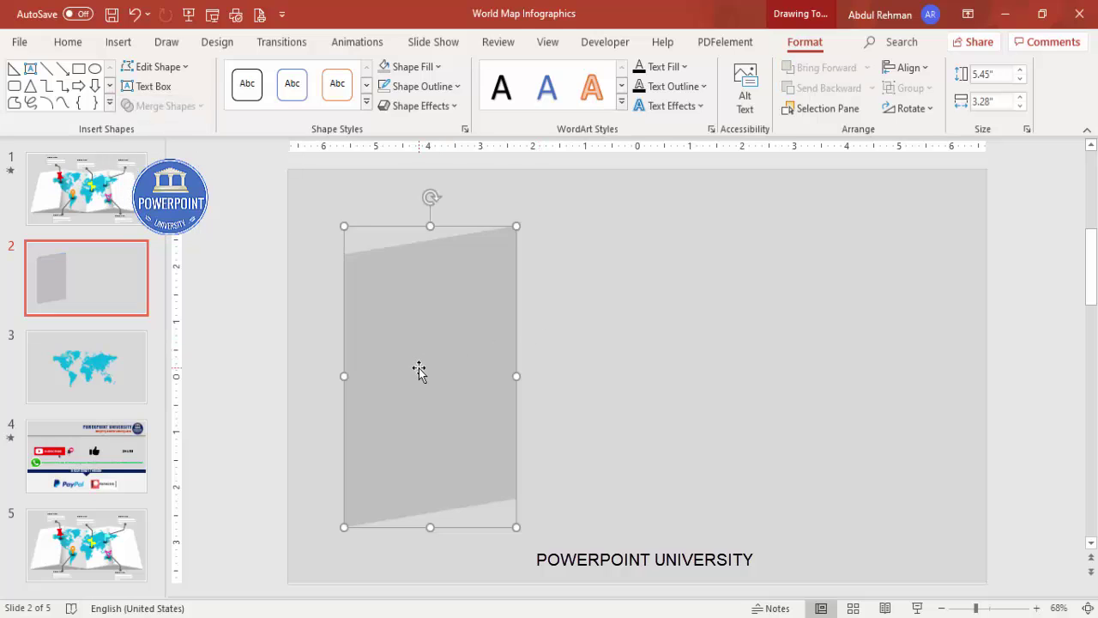
# Make a darker grey, vertically flipped copy of the panel butted against the first one.
pyautogui.moveTo(419, 369); pyautogui.dragTo(572, 362)
pyautogui.click(436, 67)
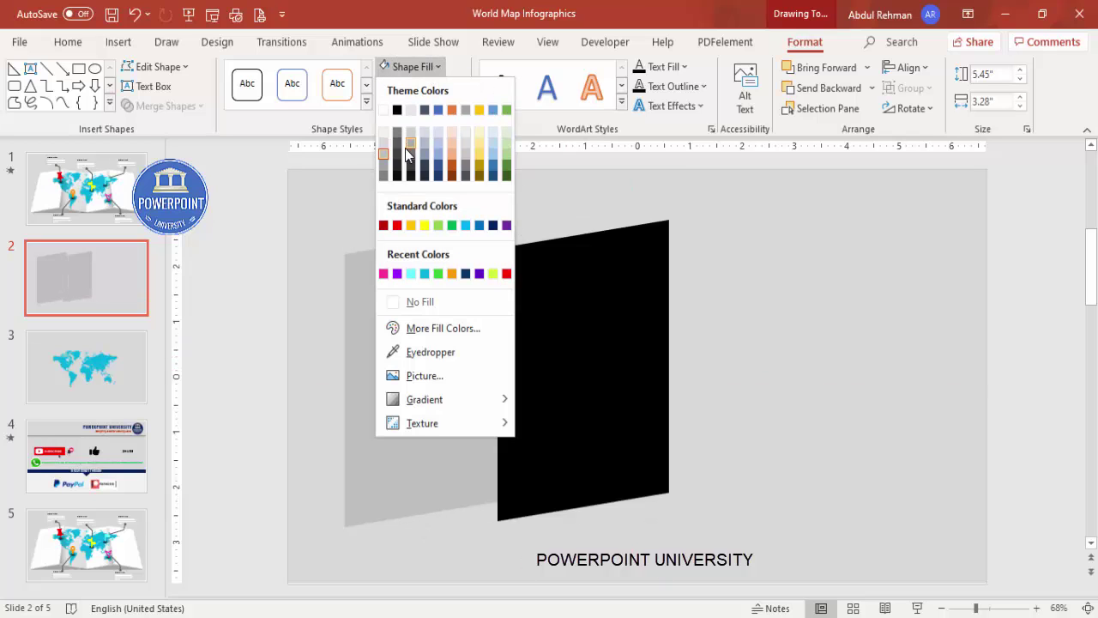
pyautogui.click(386, 162)
pyautogui.moveTo(552, 349); pyautogui.dragTo(581, 324)
pyautogui.click(913, 109)
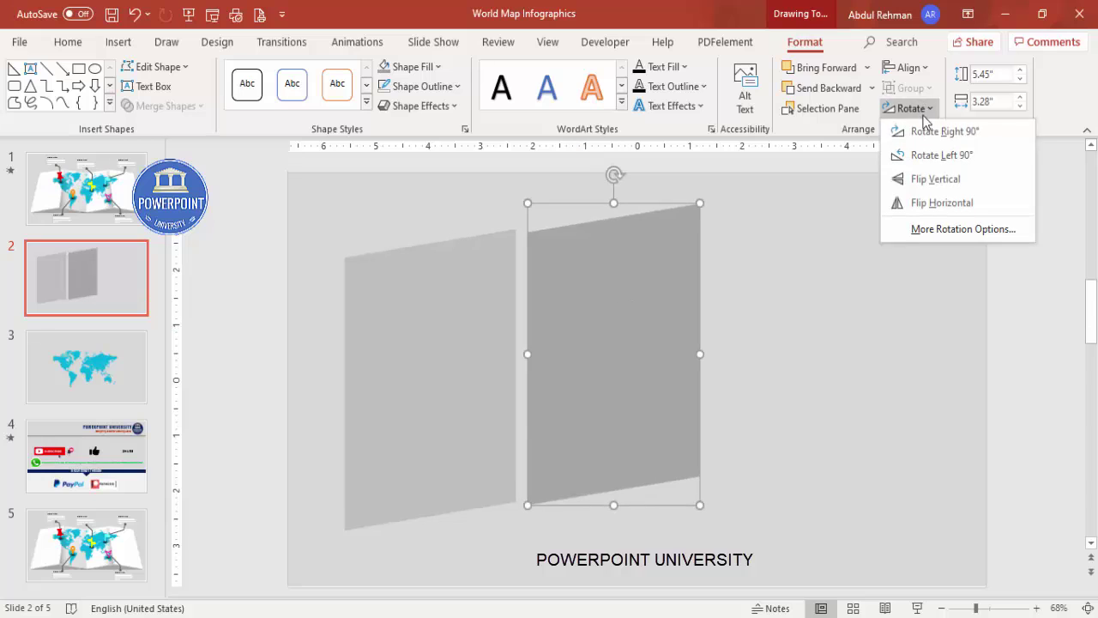
pyautogui.click(936, 180)
pyautogui.moveTo(644, 344); pyautogui.dragTo(630, 363)
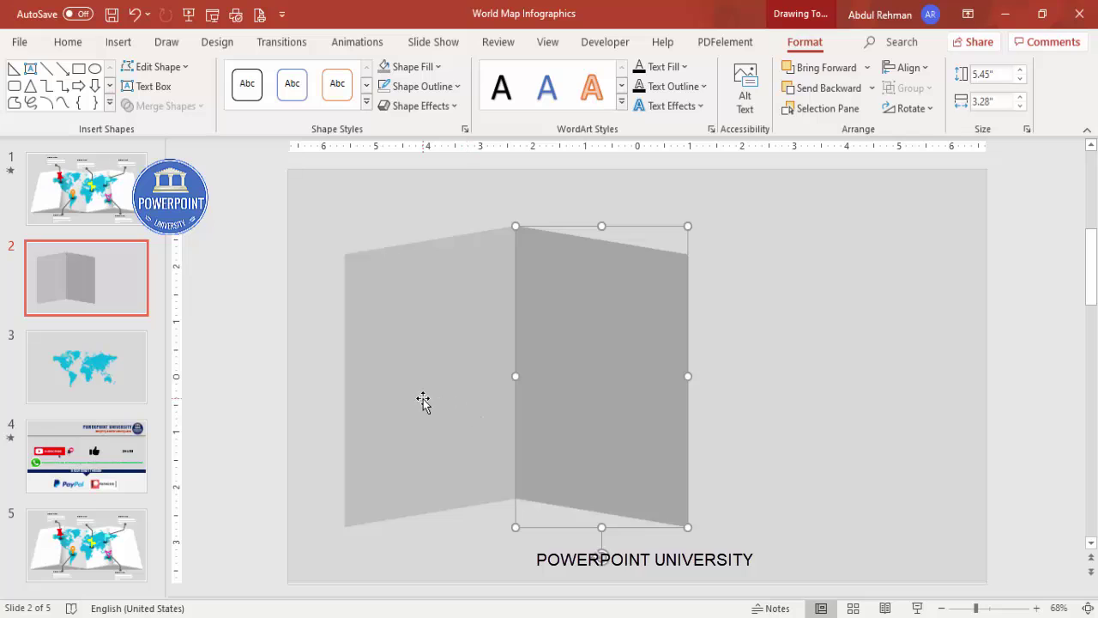
# Duplicate the panel pair to the right and group all four panels.
pyautogui.keyDown('shift'); pyautogui.click(401, 394); pyautogui.keyUp('shift')
pyautogui.moveTo(395, 397); pyautogui.dragTo(703, 378)
pyautogui.keyDown('shift'); pyautogui.click(585, 363); pyautogui.keyUp('shift')
pyautogui.keyDown('shift'); pyautogui.click(425, 350); pyautogui.keyUp('shift')
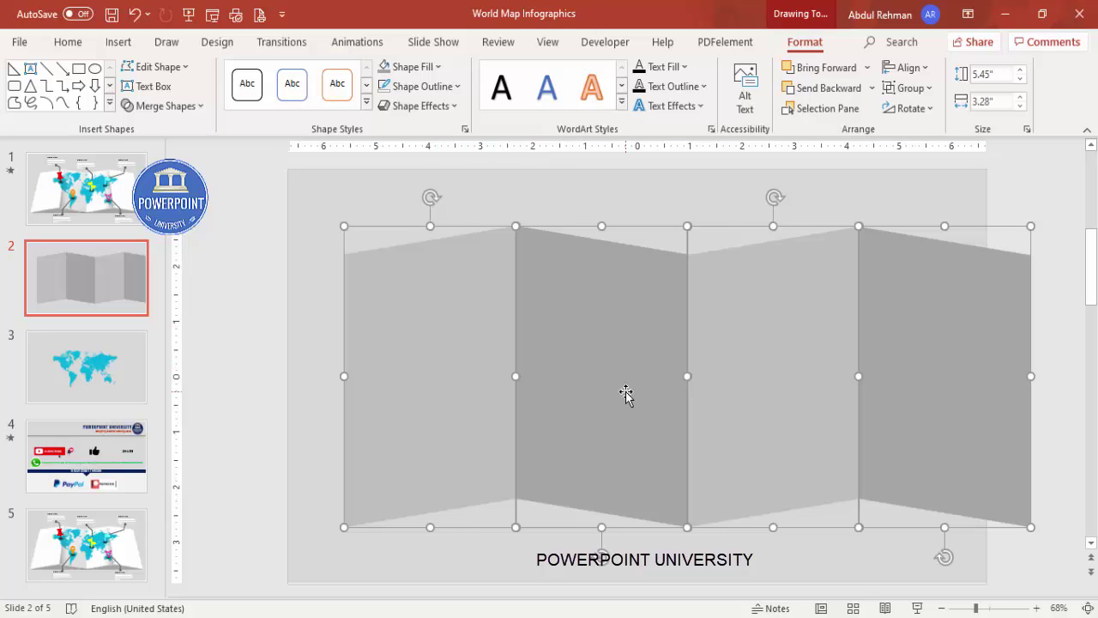
pyautogui.hotkey('ctrl', 'g')
# Resize and reposition the grouped folded sheet to 12.13" by 5.49" across the slide.
pyautogui.moveTo(738, 380); pyautogui.dragTo(689, 370)
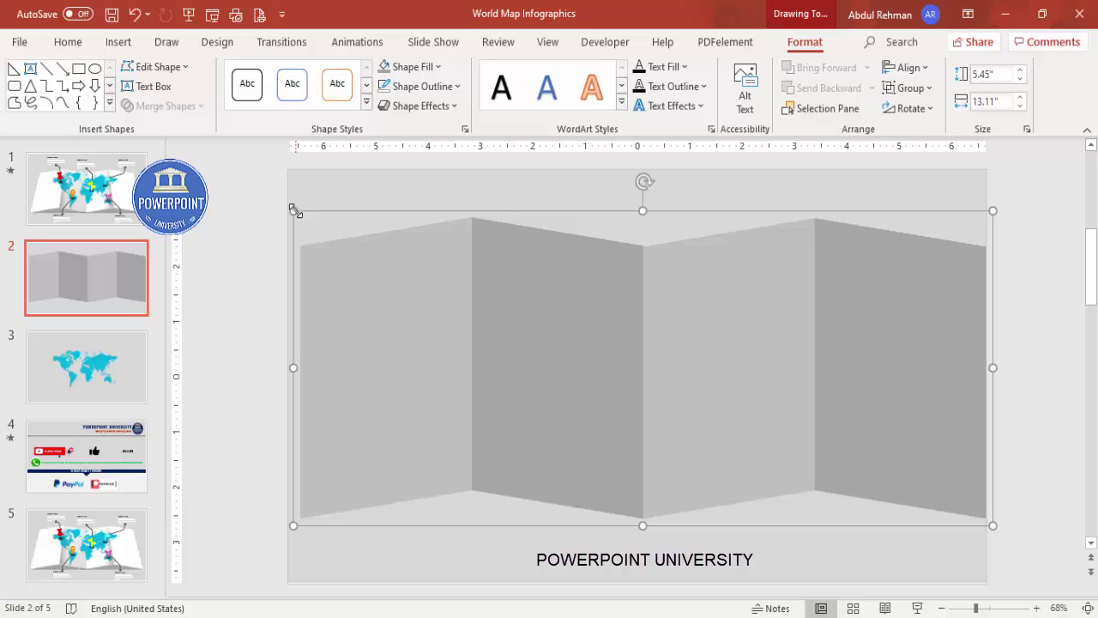
pyautogui.moveTo(294, 211); pyautogui.dragTo(350, 259)
pyautogui.moveTo(664, 233); pyautogui.dragTo(672, 214)
pyautogui.moveTo(711, 326); pyautogui.dragTo(658, 332)
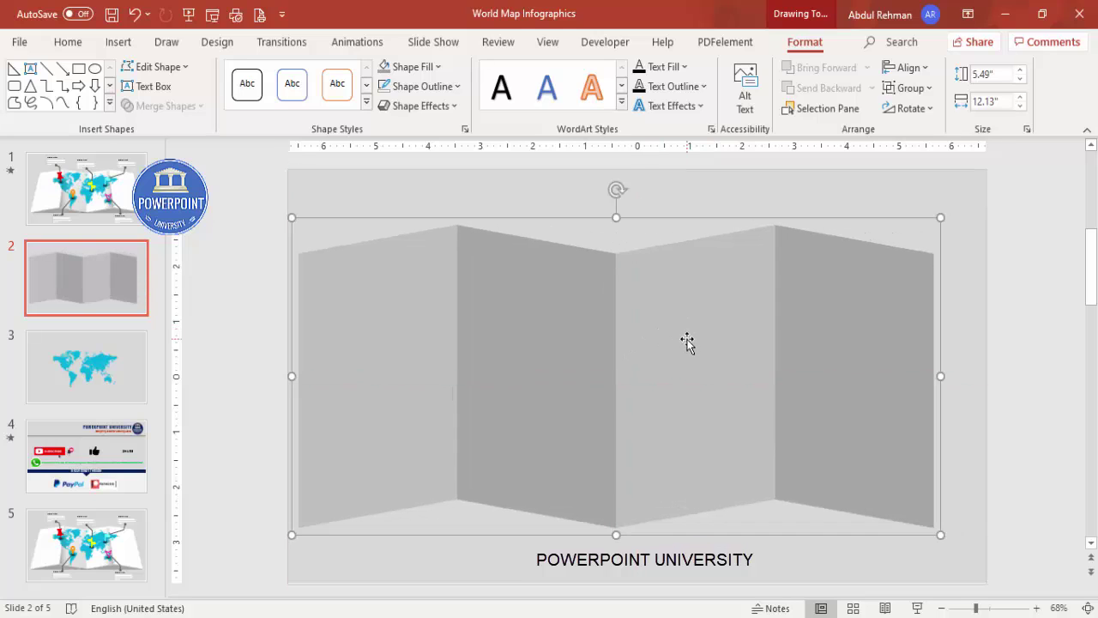
# Apply the Perspective: Relaxed Moderately 3-D rotation preset to the folded paper.
pyautogui.rightClick(687, 341)
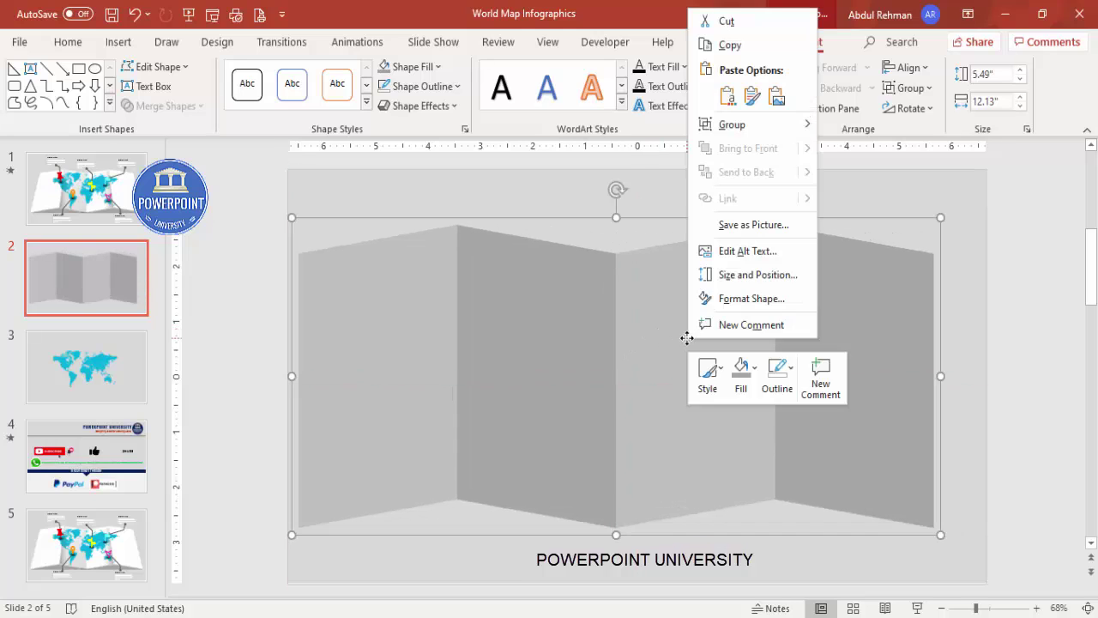
pyautogui.click(746, 299)
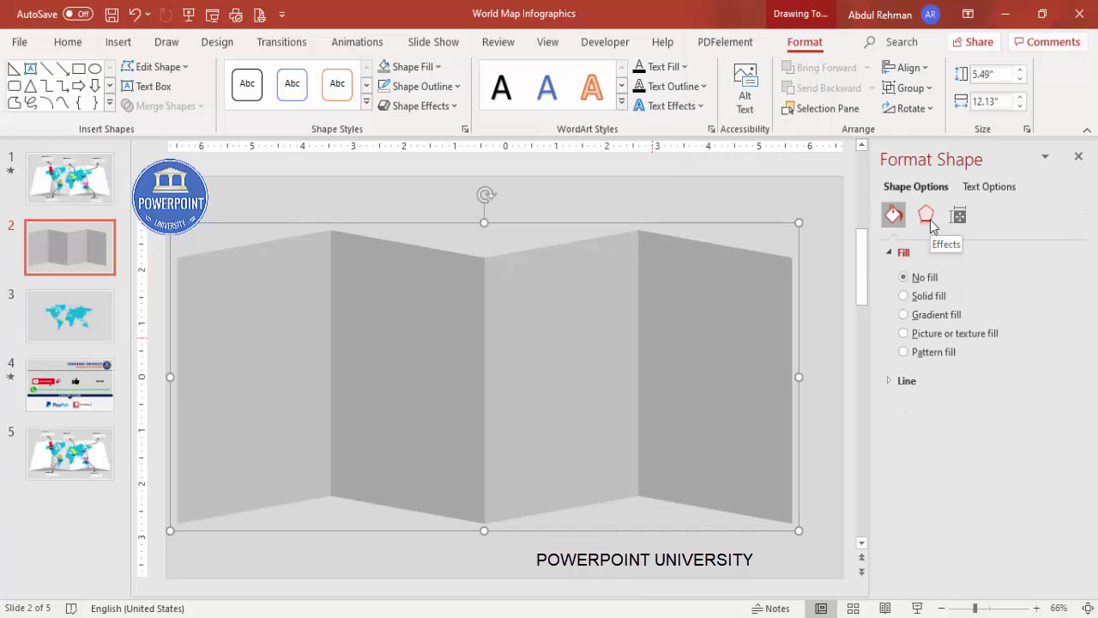
pyautogui.click(928, 219)
pyautogui.click(887, 420)
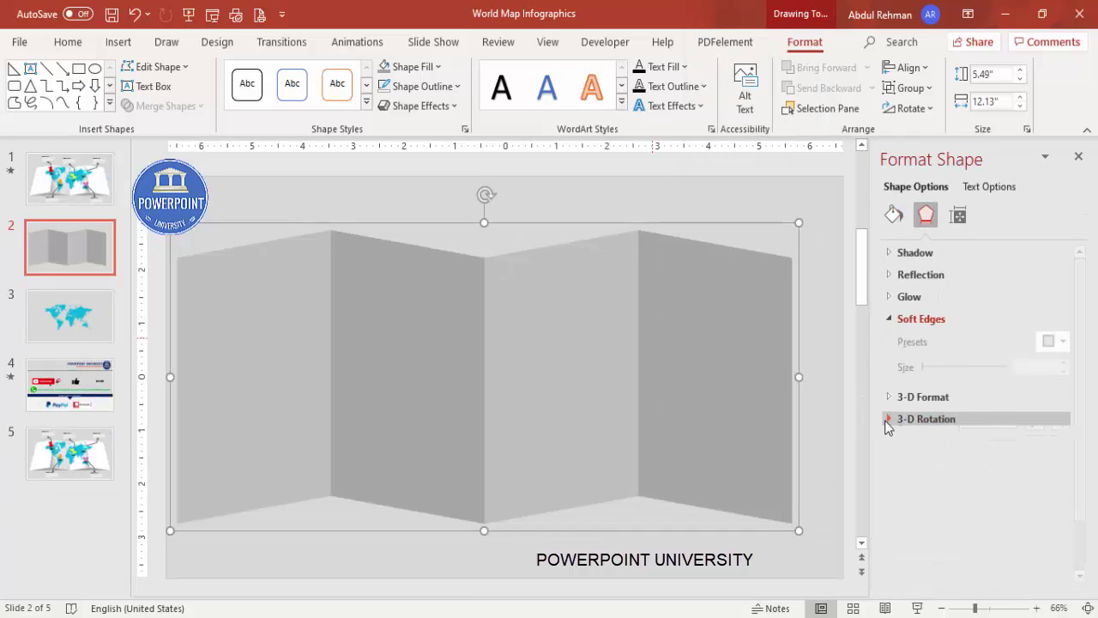
pyautogui.click(940, 424)
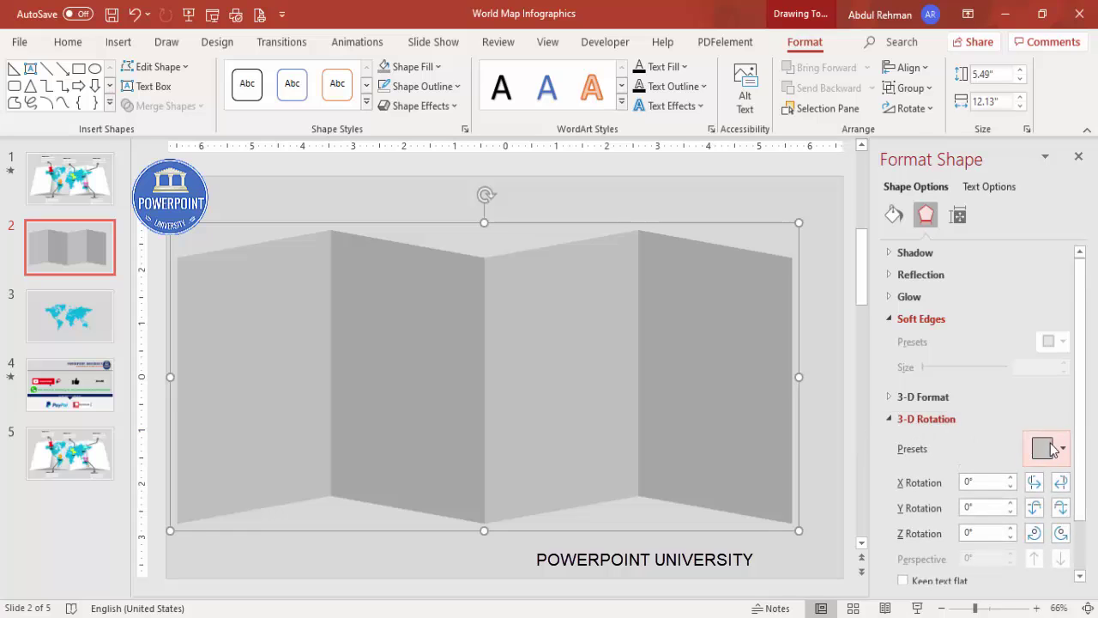
pyautogui.click(1051, 448)
pyautogui.scroll(-2, 1077, 335)
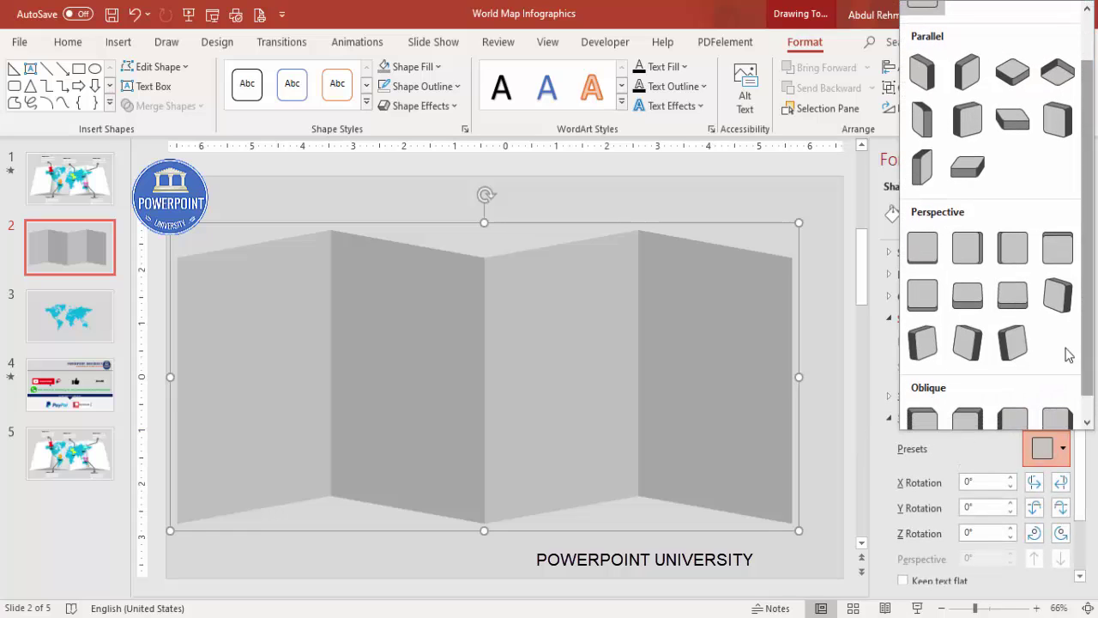
pyautogui.click(974, 296)
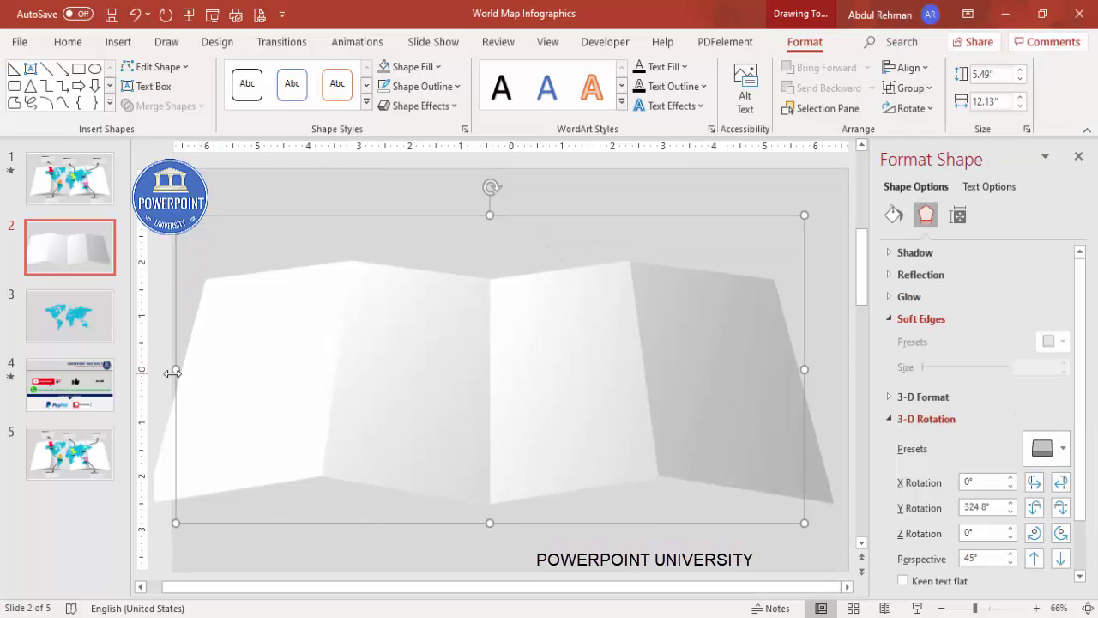
# Narrow the folded paper from its left side to 11.78" wide.
pyautogui.moveTo(172, 372); pyautogui.dragTo(198, 373)
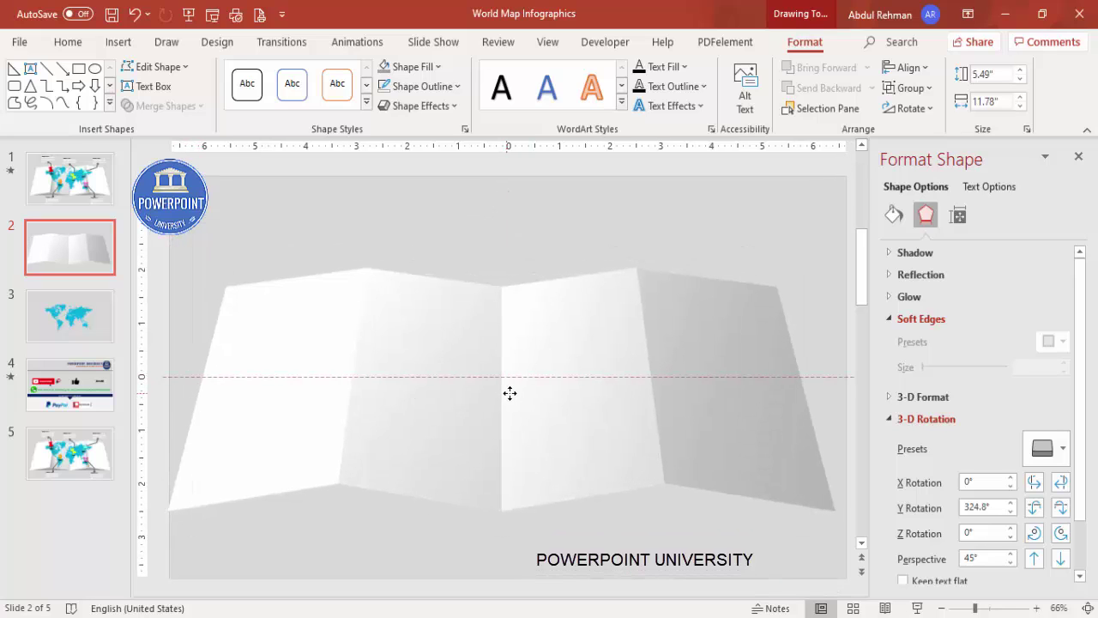
pyautogui.click(480, 395)
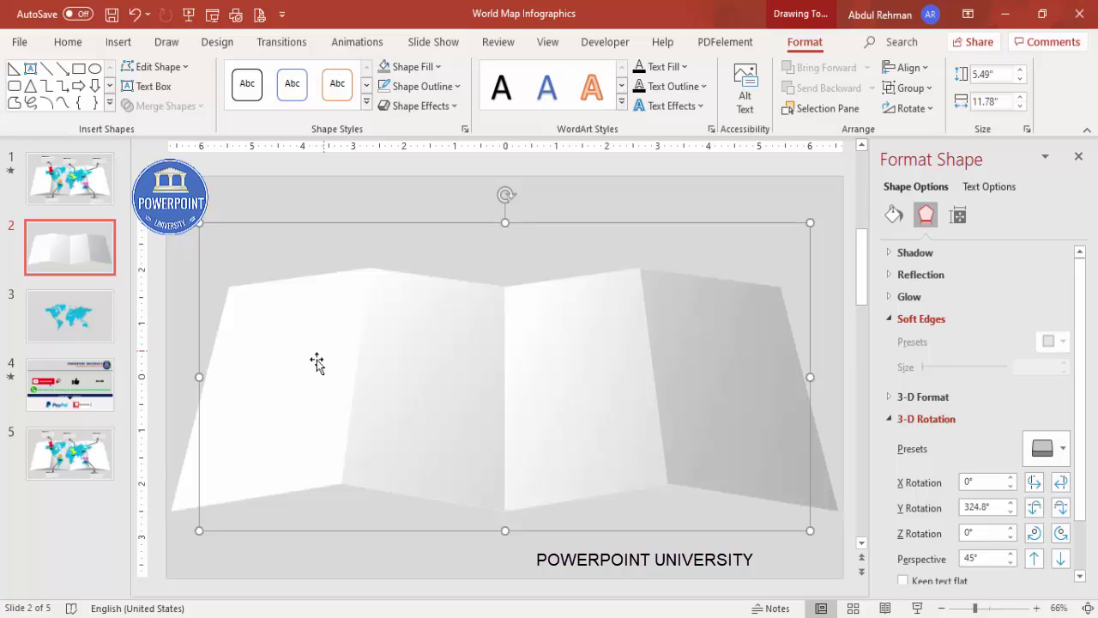
pyautogui.click(318, 352)
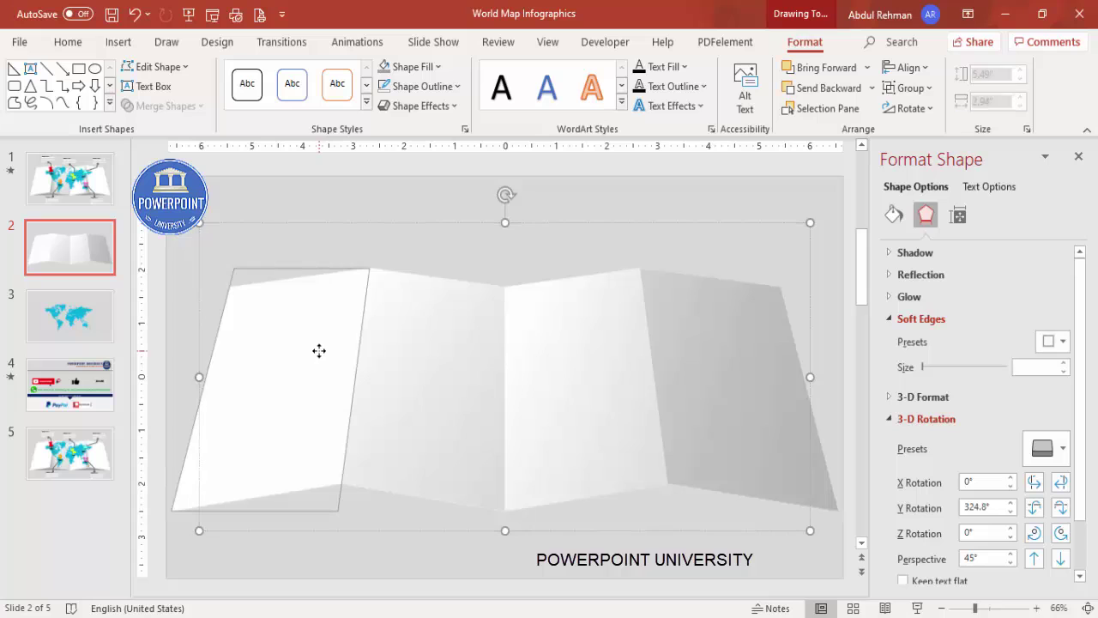
pyautogui.click(541, 207)
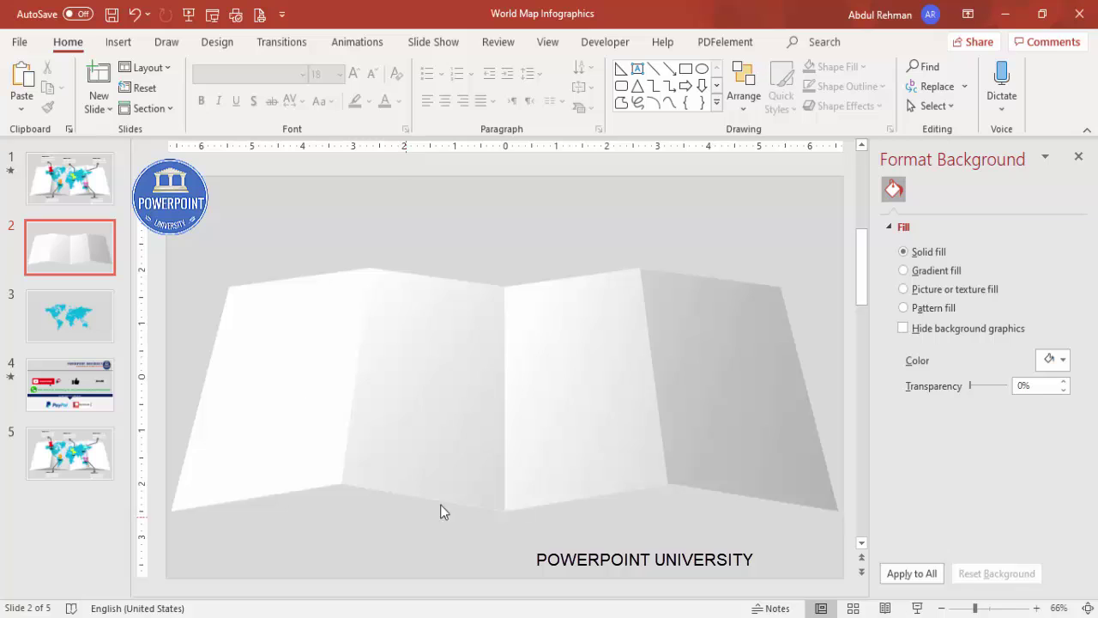
# Draw an outline-free black triangle over the paper's lower left at 50% transparency.
pyautogui.click(118, 42)
pyautogui.click(260, 107)
pyautogui.click(292, 326)
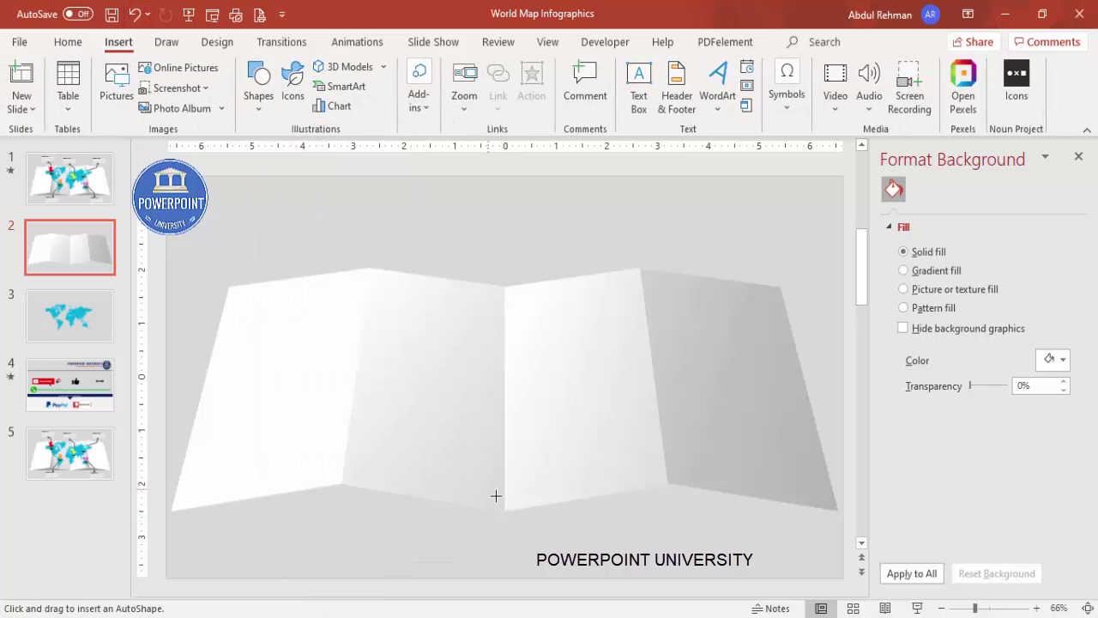
pyautogui.moveTo(508, 517); pyautogui.dragTo(170, 409)
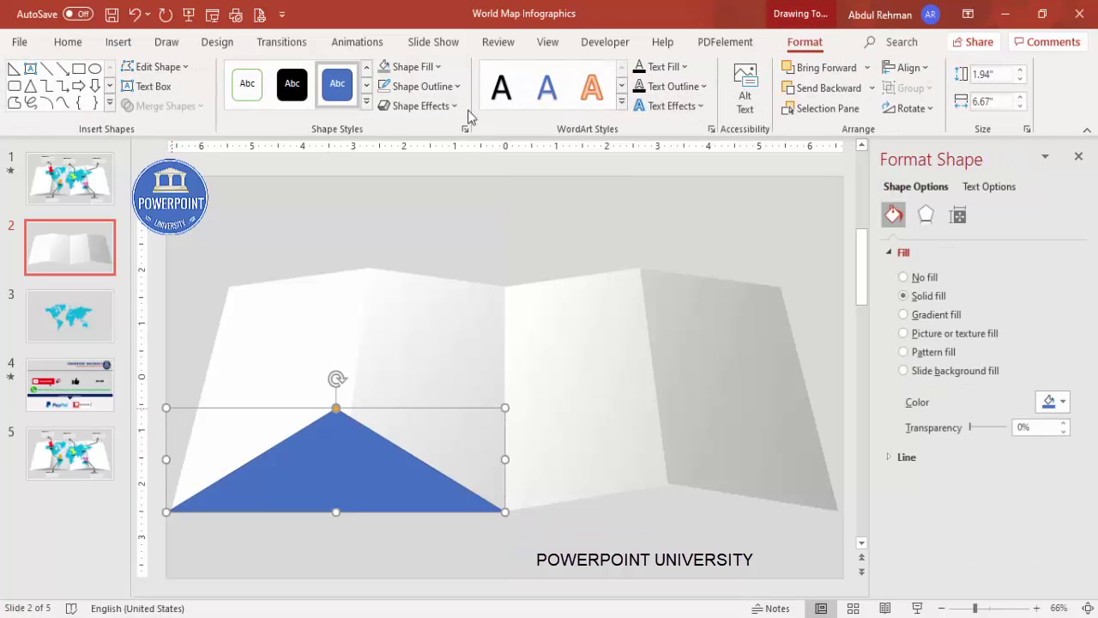
pyautogui.click(433, 86)
pyautogui.click(430, 323)
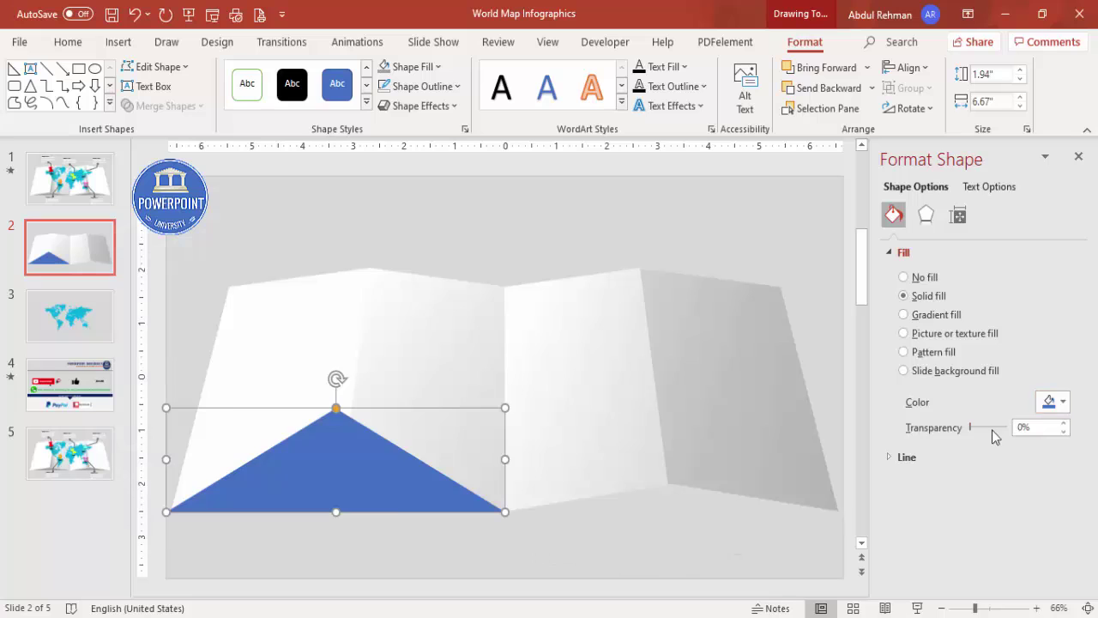
pyautogui.click(419, 66)
pyautogui.click(398, 109)
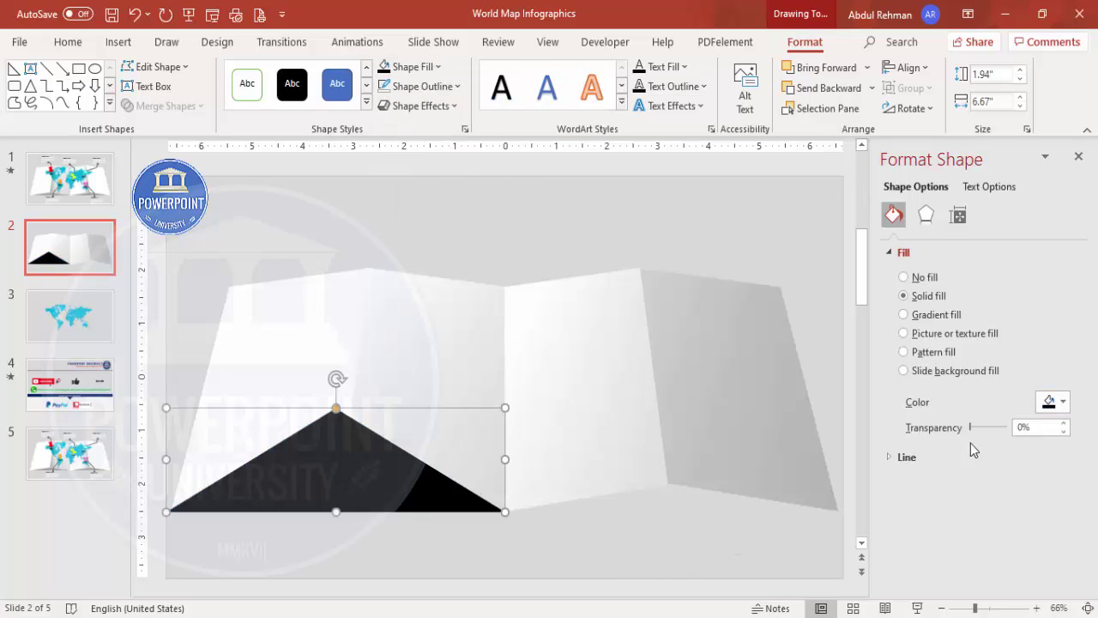
pyautogui.moveTo(972, 431); pyautogui.dragTo(989, 432)
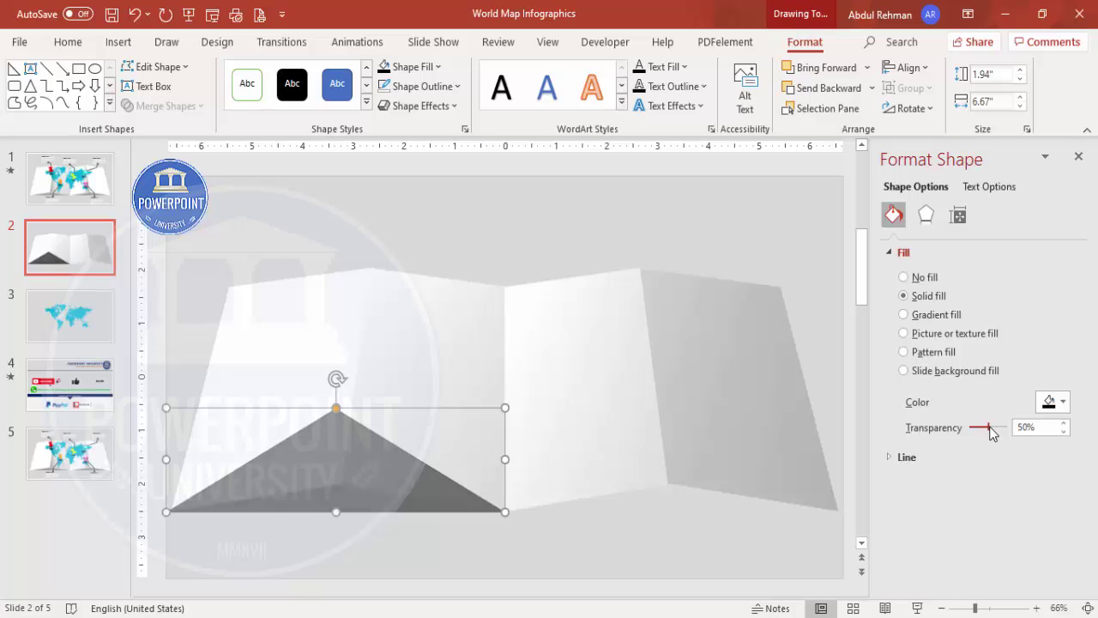
# Give the shadow 9 pt soft edges, widen it to 7.4", and send it behind the paper.
pyautogui.click(927, 218)
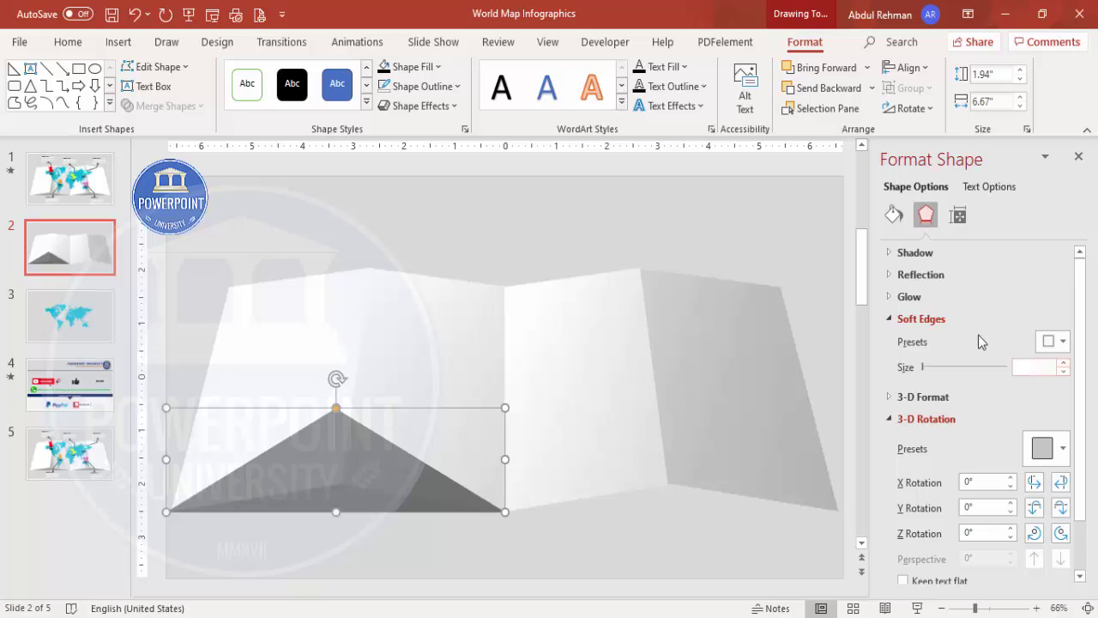
pyautogui.moveTo(1065, 363); pyautogui.dragTo(1065, 363)
pyautogui.moveTo(369, 475); pyautogui.dragTo(369, 488)
pyautogui.moveTo(167, 472); pyautogui.dragTo(149, 472)
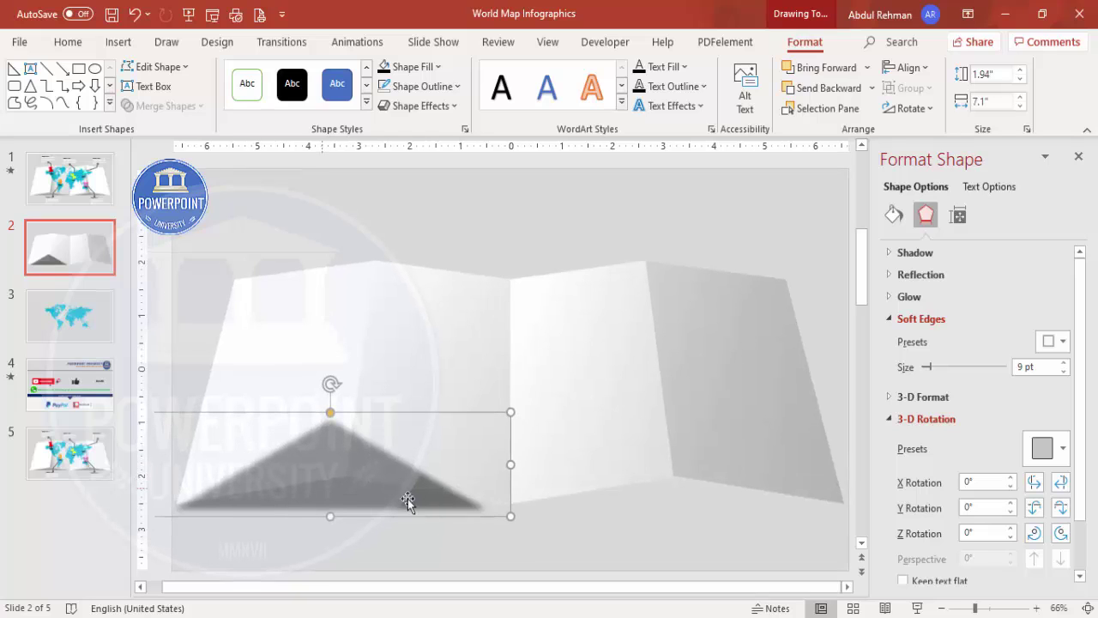
pyautogui.moveTo(508, 465); pyautogui.dragTo(526, 465)
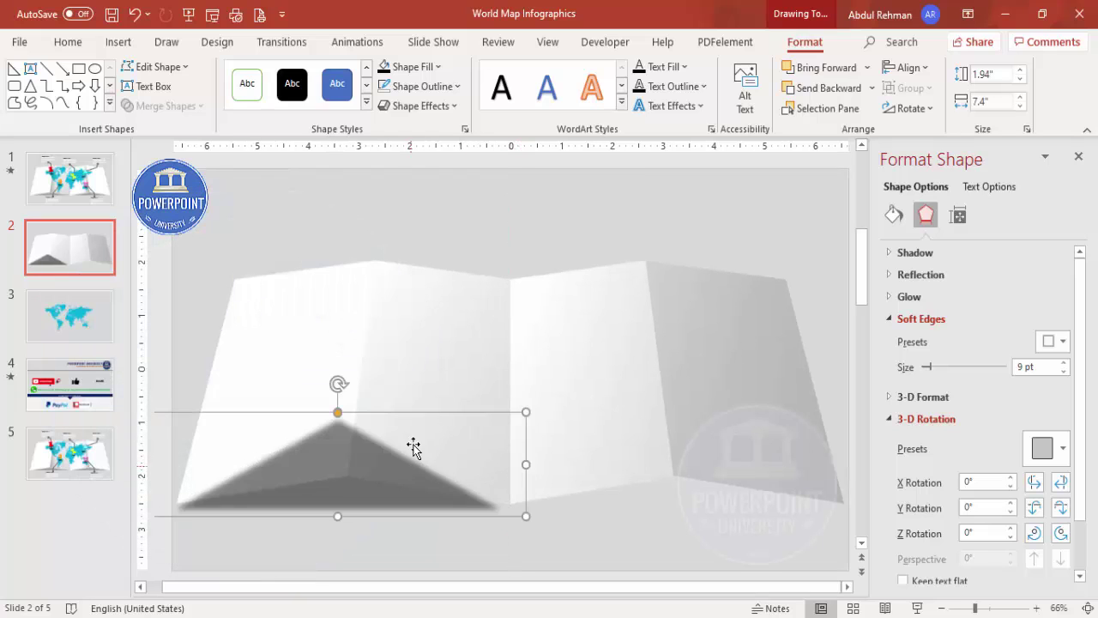
pyautogui.click(872, 87)
pyautogui.click(832, 129)
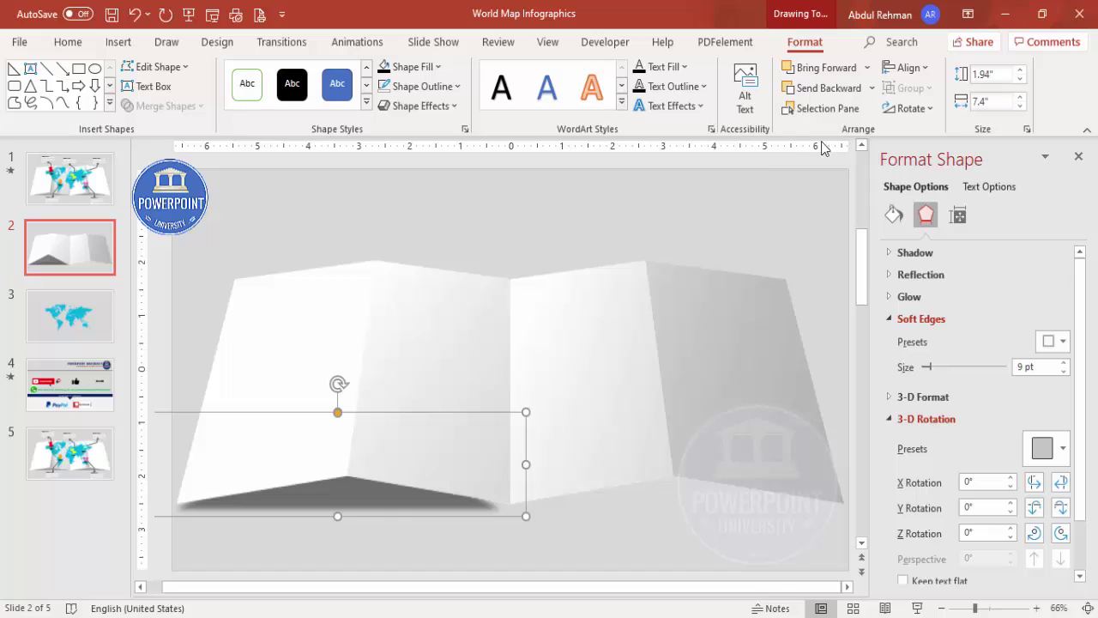
# Copy the shadow under the paper's right half and adjust both shadows, widening the left to 7.91".
pyautogui.moveTo(392, 503); pyautogui.dragTo(679, 474)
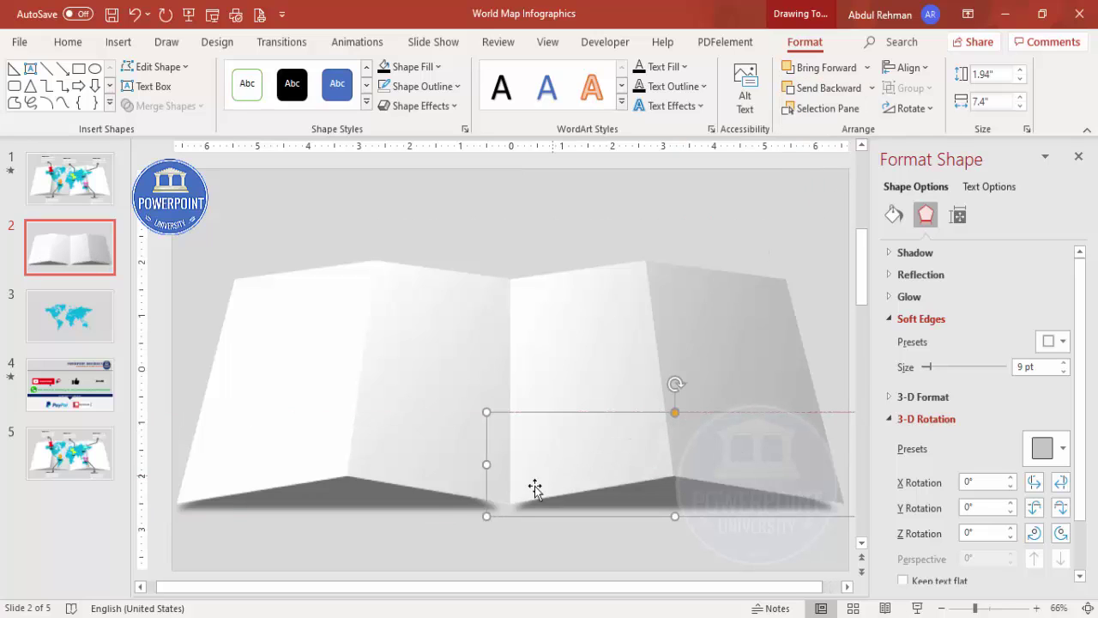
pyautogui.click(446, 508)
pyautogui.moveTo(527, 466); pyautogui.dragTo(551, 464)
pyautogui.click(614, 500)
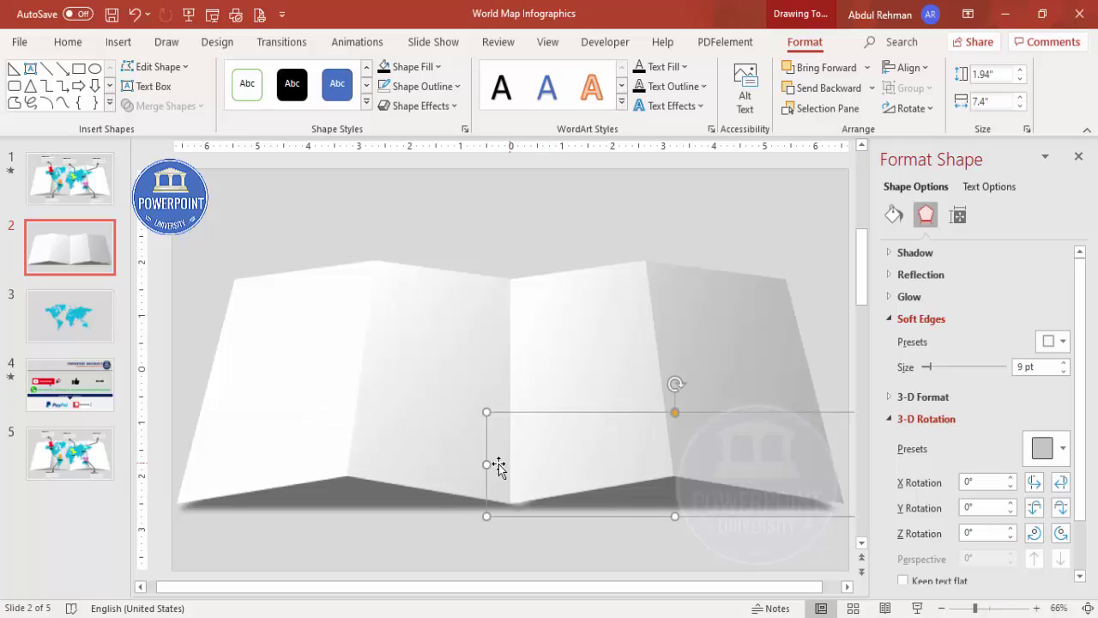
pyautogui.moveTo(486, 464); pyautogui.dragTo(481, 465)
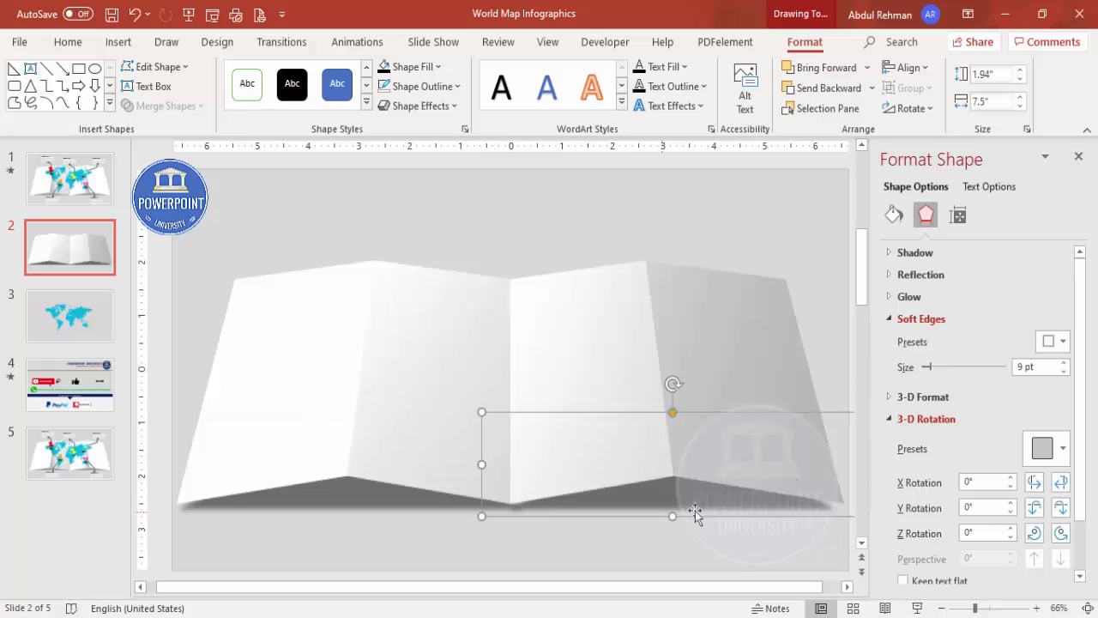
pyautogui.hotkey('ctrl', 'Up')
pyautogui.hotkey('ctrl', 'Up')
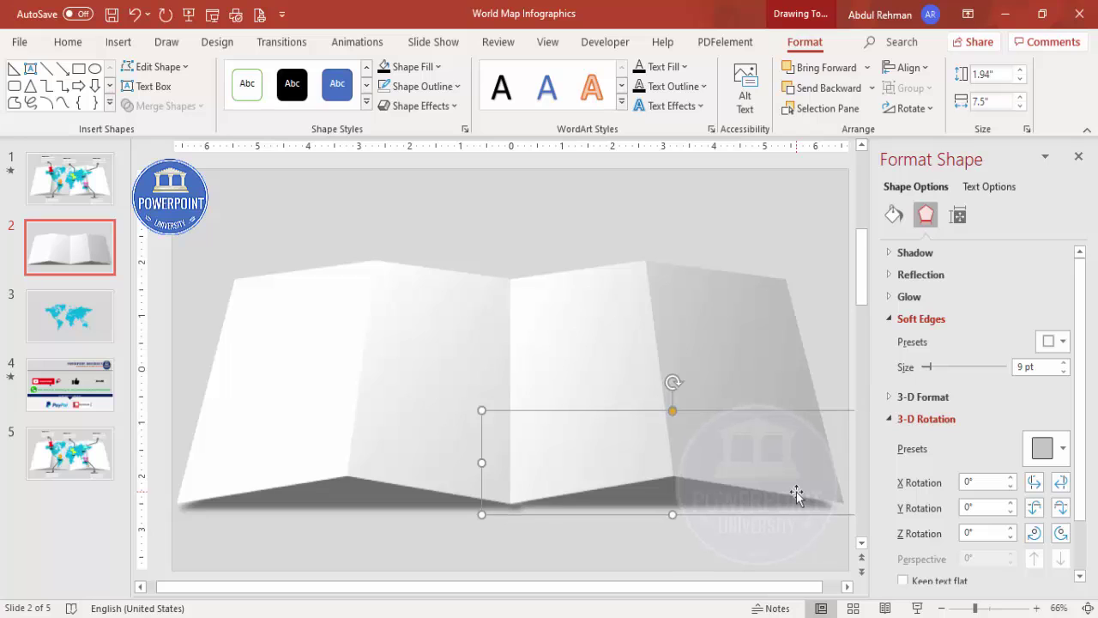
pyautogui.click(538, 247)
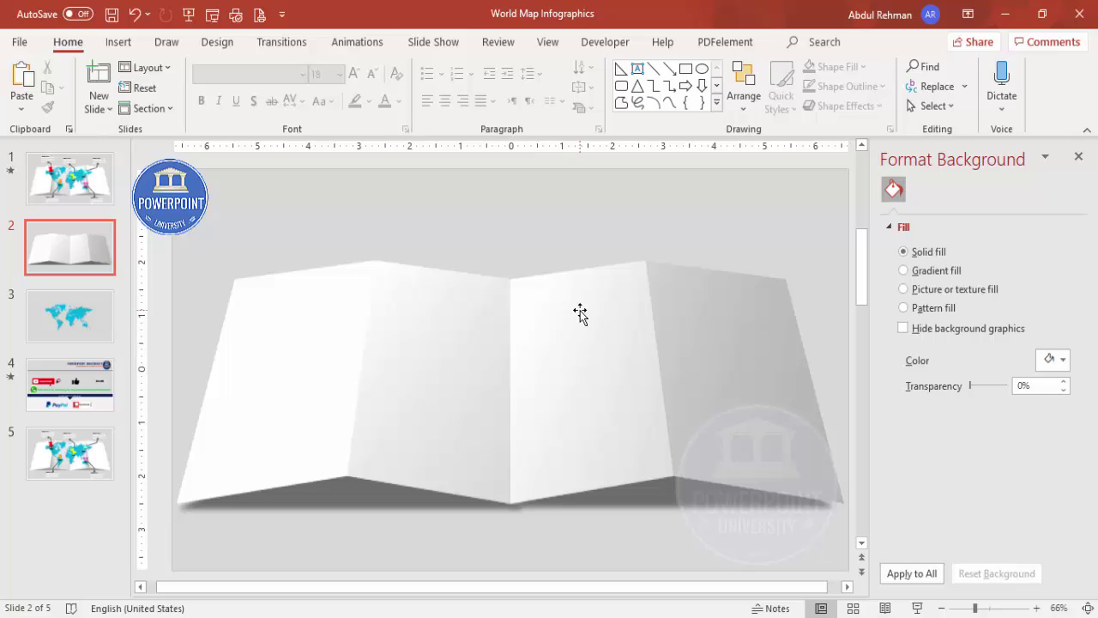
# Bring the world map from slide 3 and paste it onto the folded paper on slide 2.
pyautogui.click(103, 321)
pyautogui.click(583, 364)
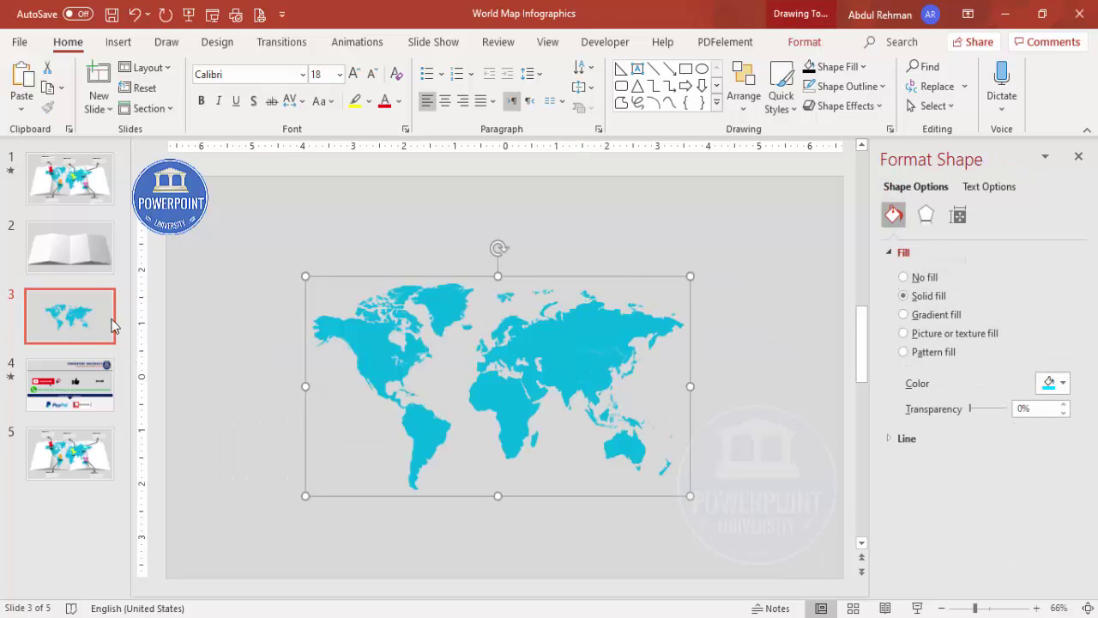
pyautogui.click(85, 254)
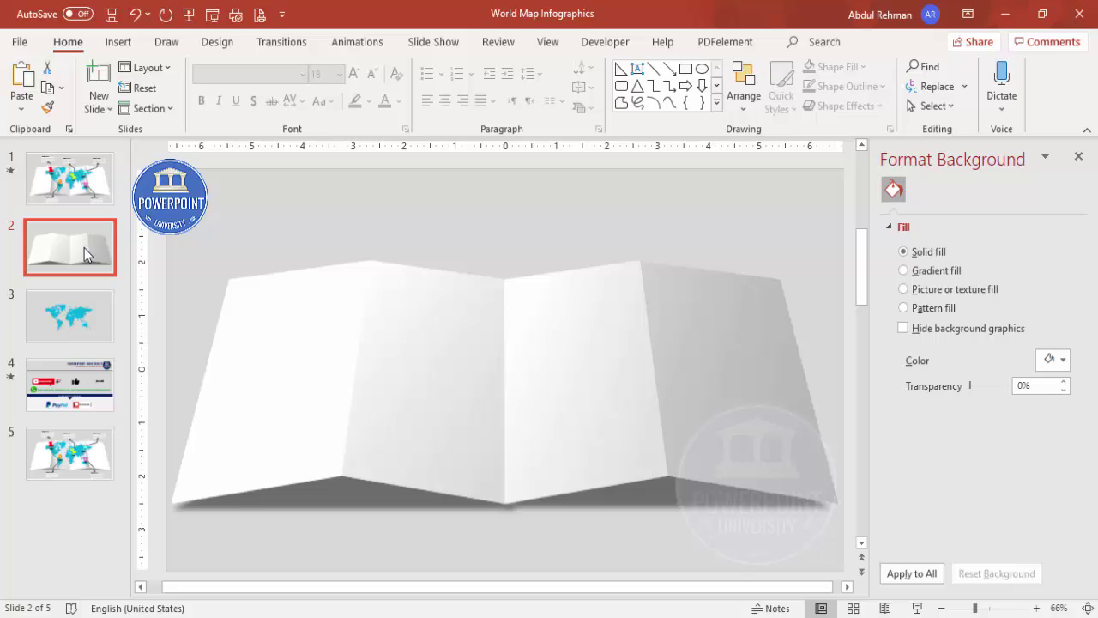
pyautogui.hotkey('ctrl', 'v')
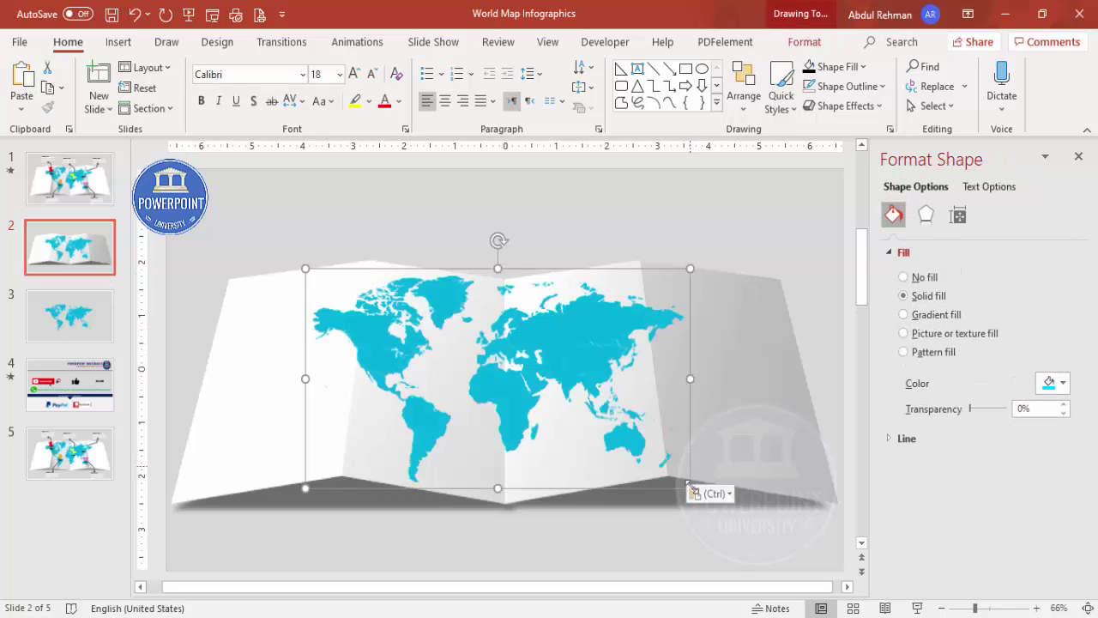
pyautogui.hotkey('ctrl', 'z')
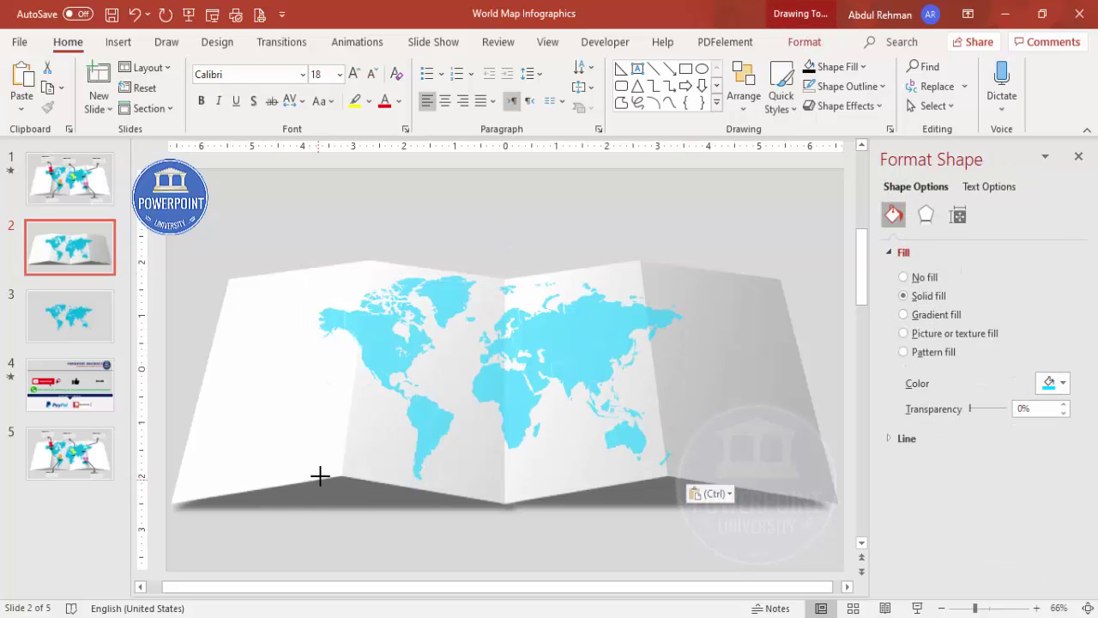
pyautogui.hotkey('ctrl', 'y')
pyautogui.hotkey('ctrl', 'z')
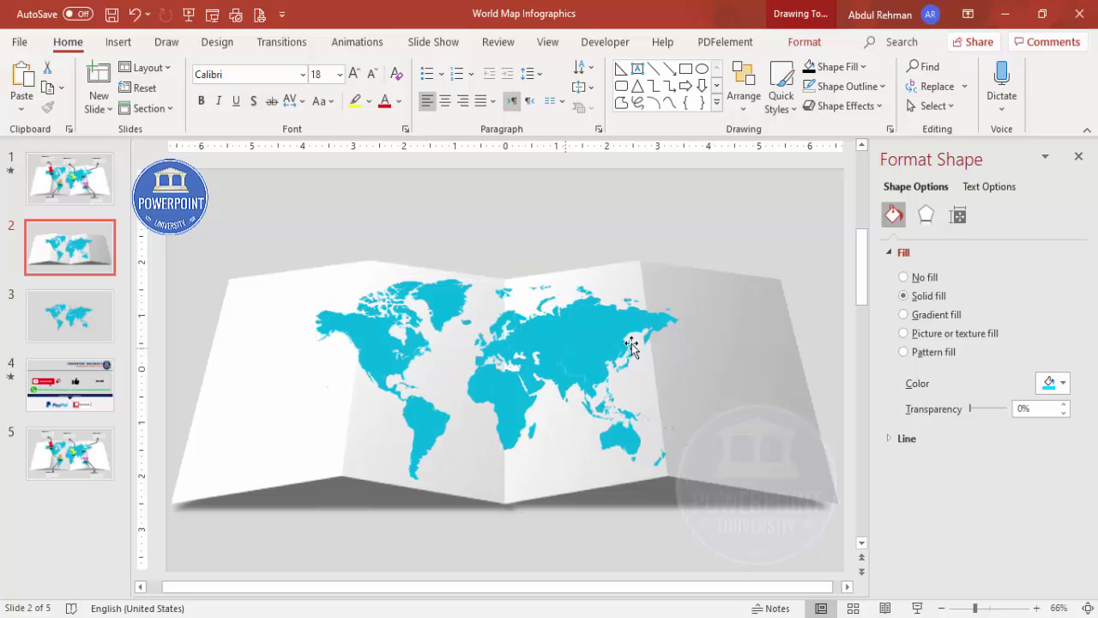
# Try a purple fill on the world map, then revert it to cyan.
pyautogui.click(570, 348)
pyautogui.click(1053, 384)
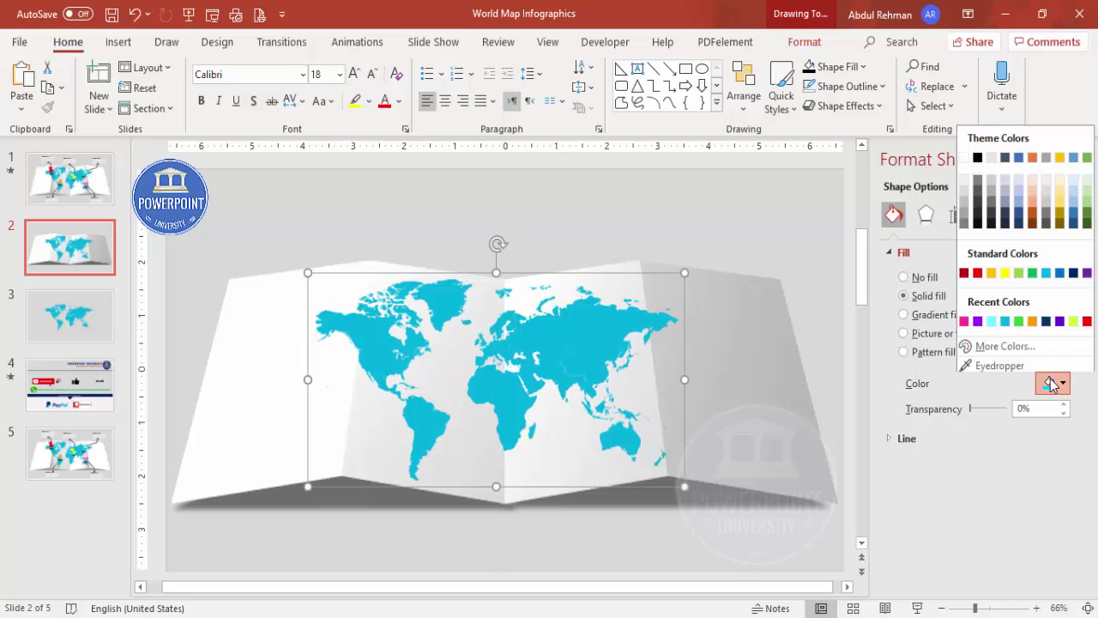
pyautogui.click(977, 318)
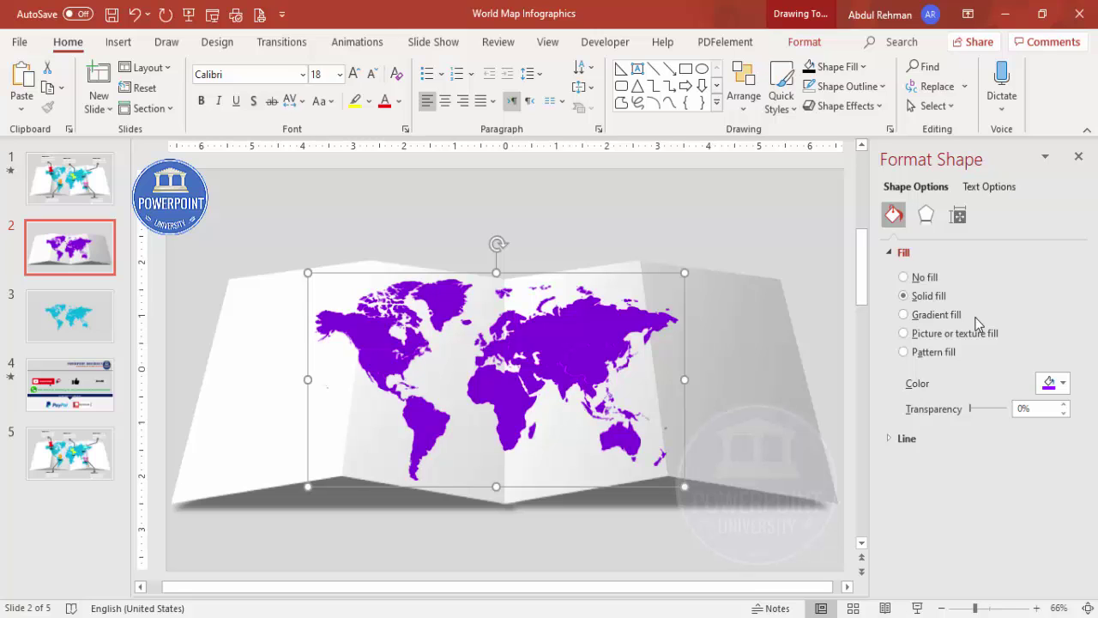
pyautogui.hotkey('ctrl', 'z')
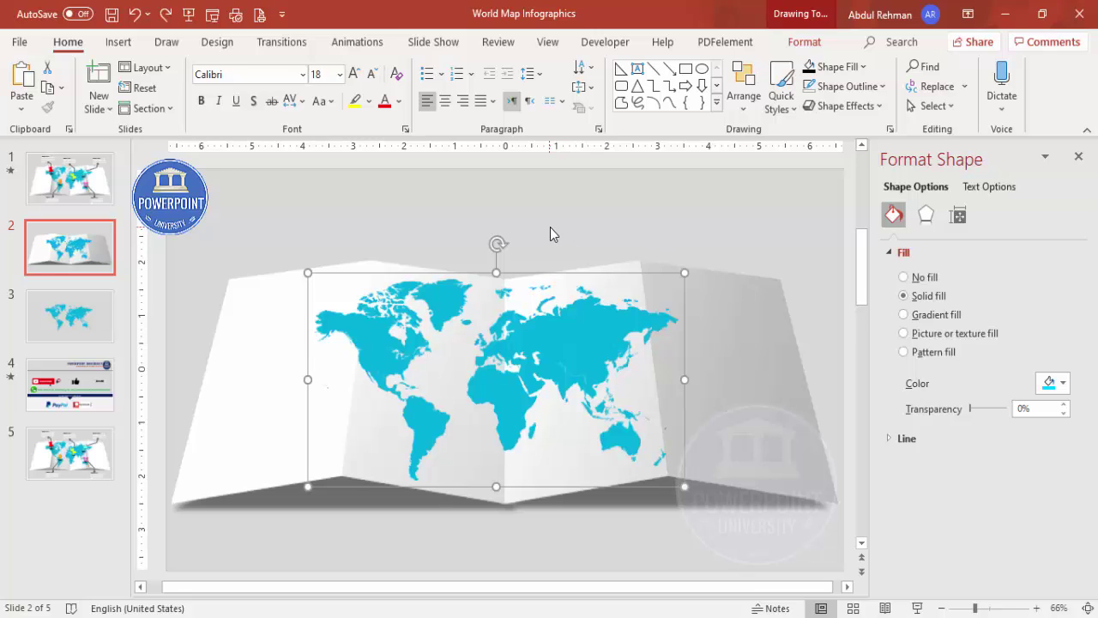
pyautogui.click(558, 230)
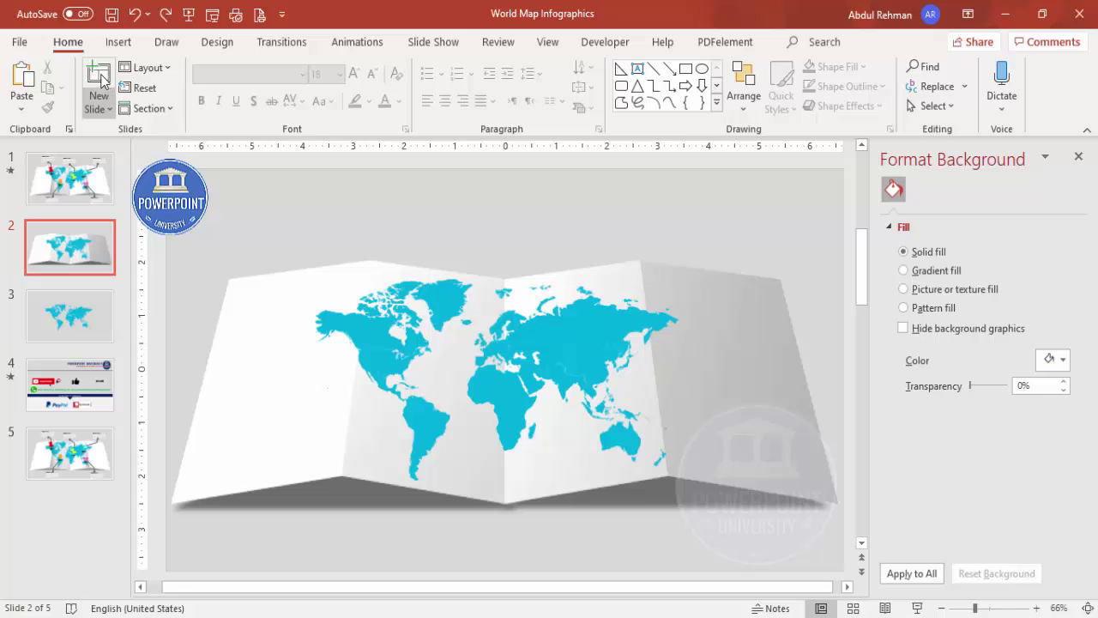
# Draw a freeform panel covering the paper's middle fold.
pyautogui.click(118, 41)
pyautogui.click(260, 96)
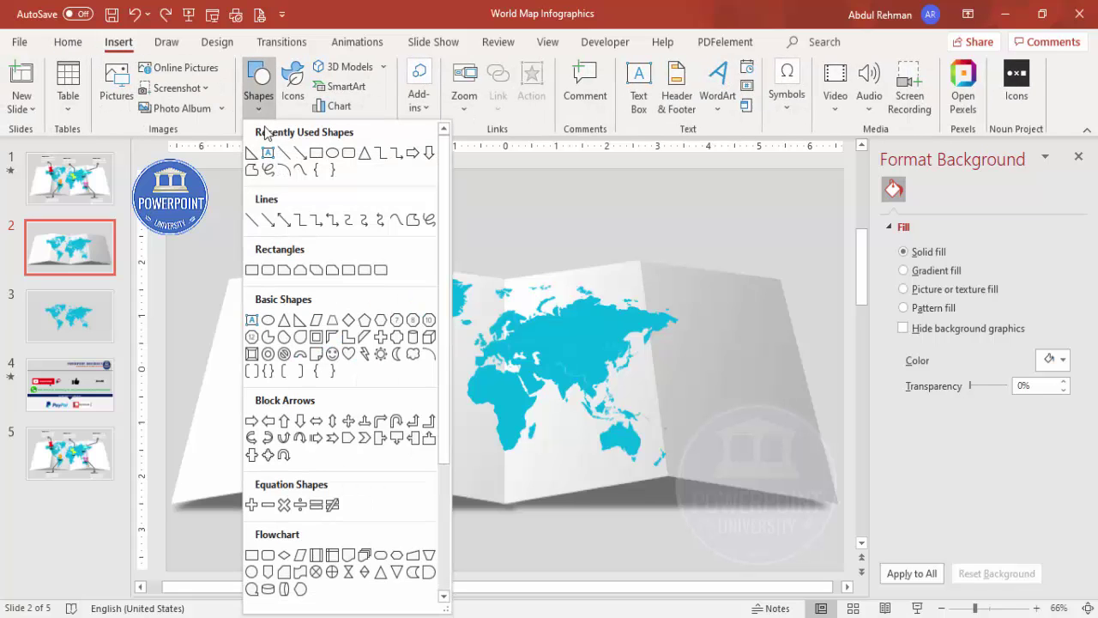
pyautogui.click(413, 221)
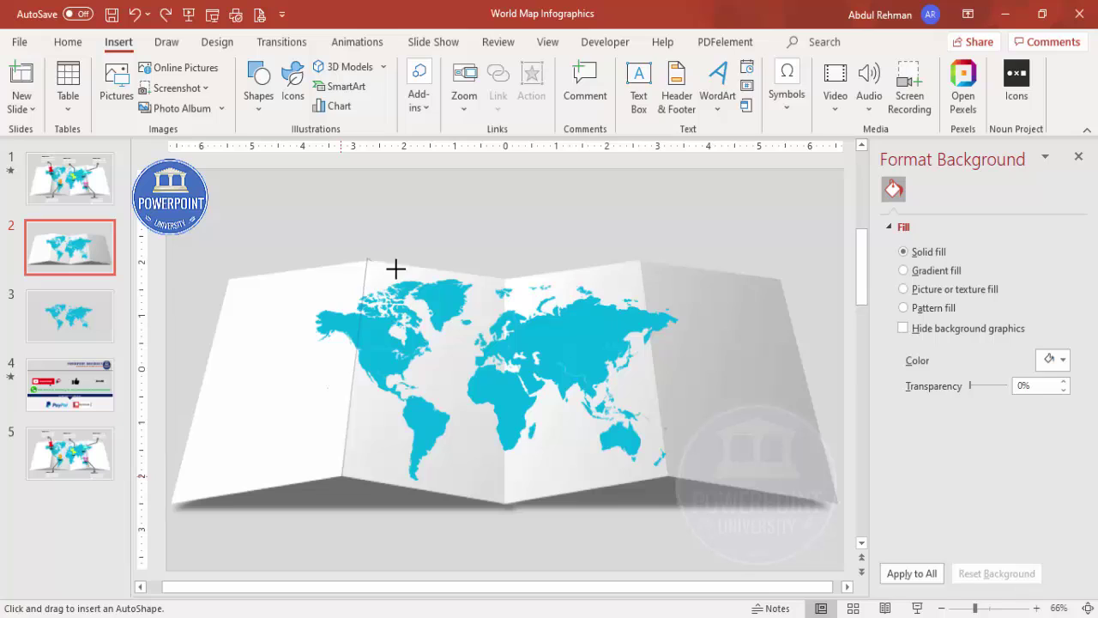
pyautogui.click(505, 279)
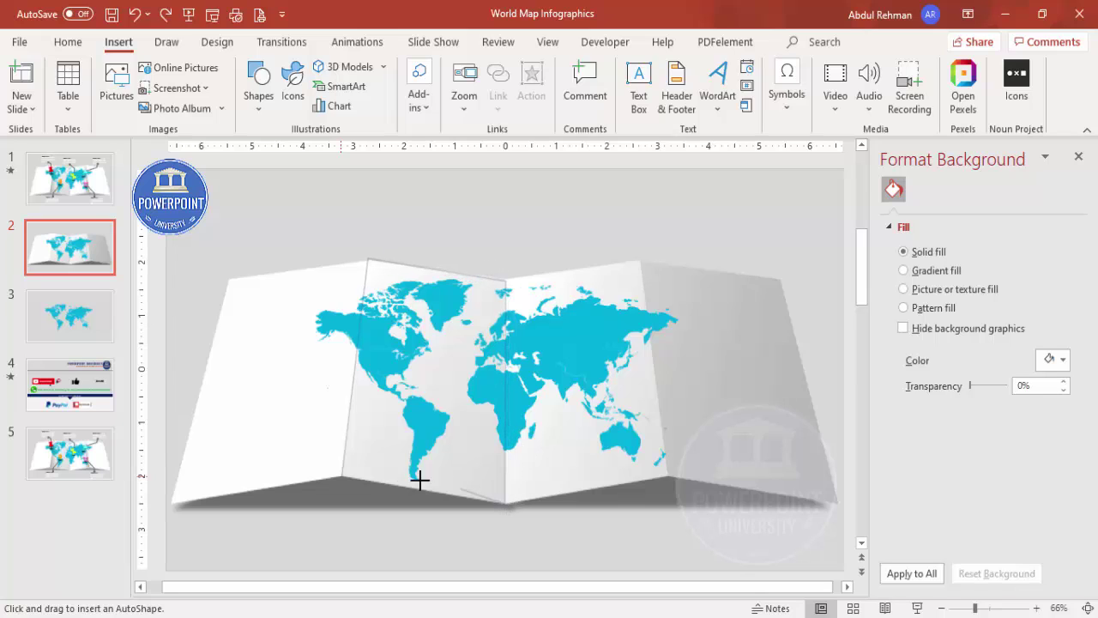
pyautogui.click(344, 477)
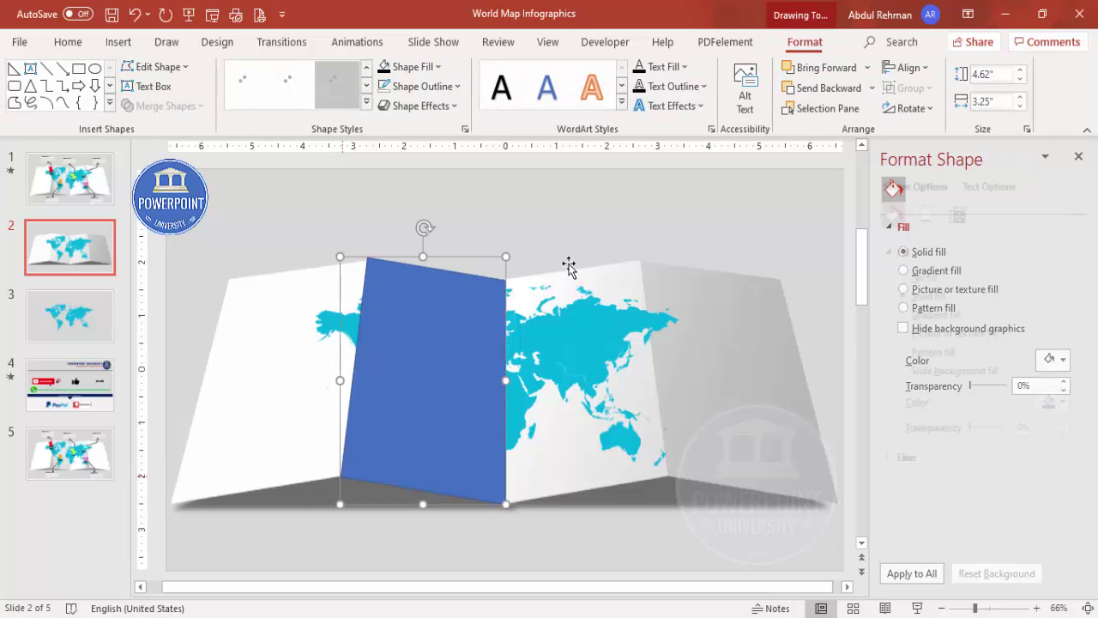
# Give the panel a 0° gradient fill with the left stop at 45% transparency.
pyautogui.click(940, 314)
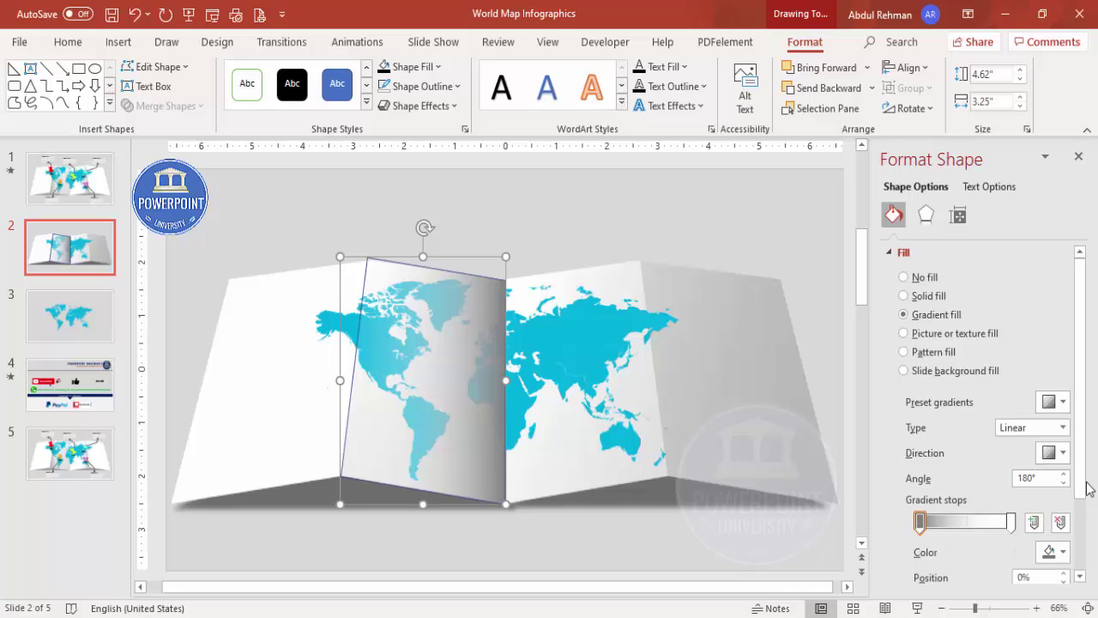
pyautogui.click(1012, 522)
pyautogui.scroll(-2, 1088, 523)
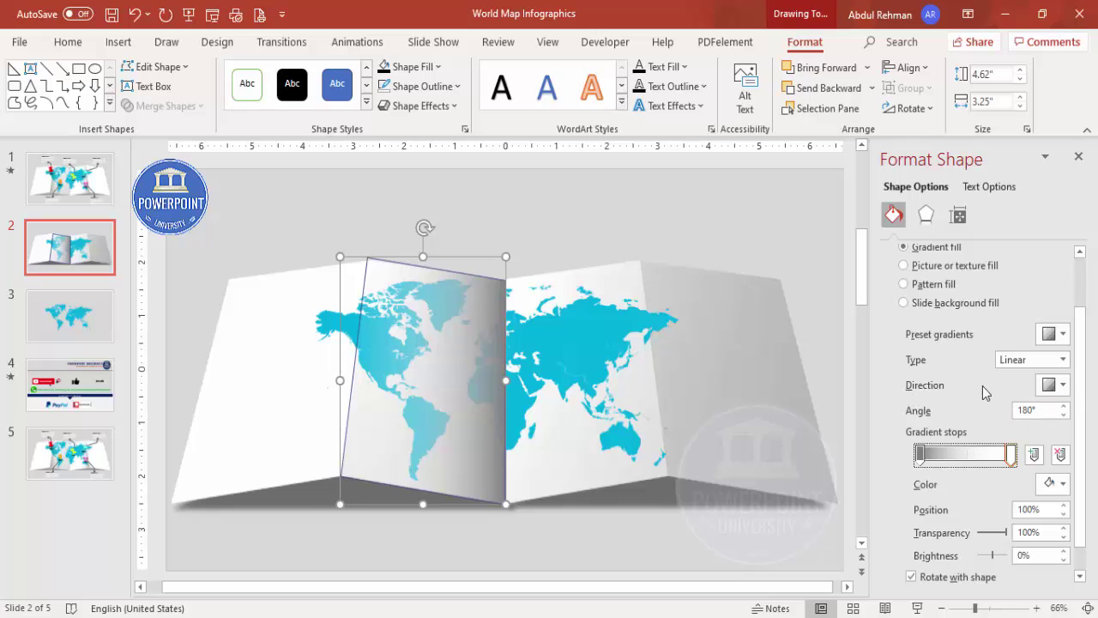
pyautogui.click(1056, 385)
pyautogui.click(1050, 413)
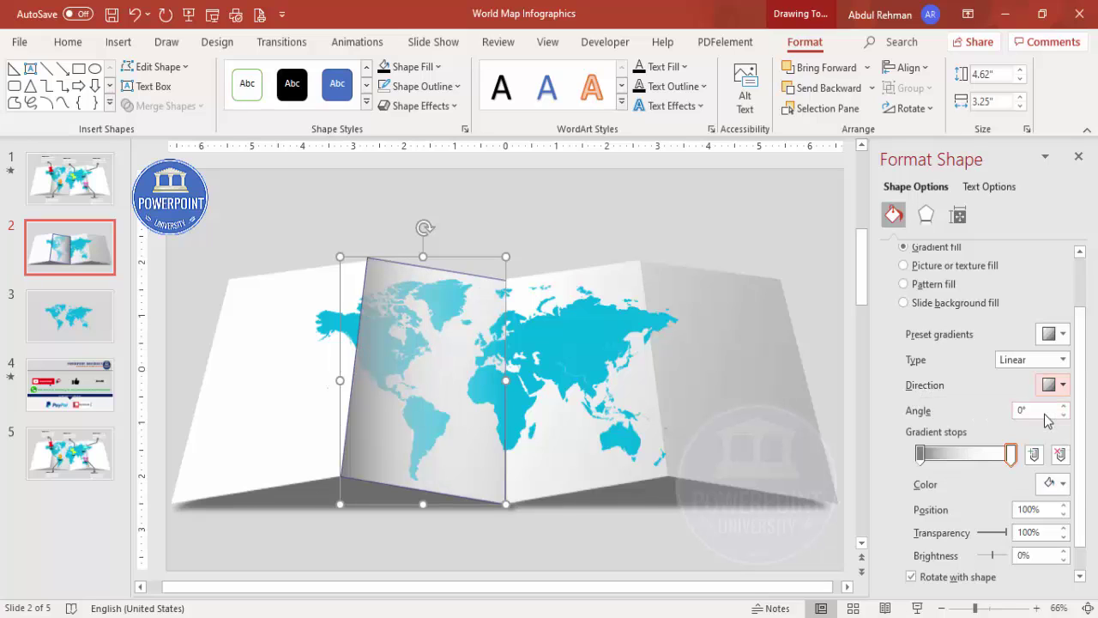
pyautogui.click(920, 454)
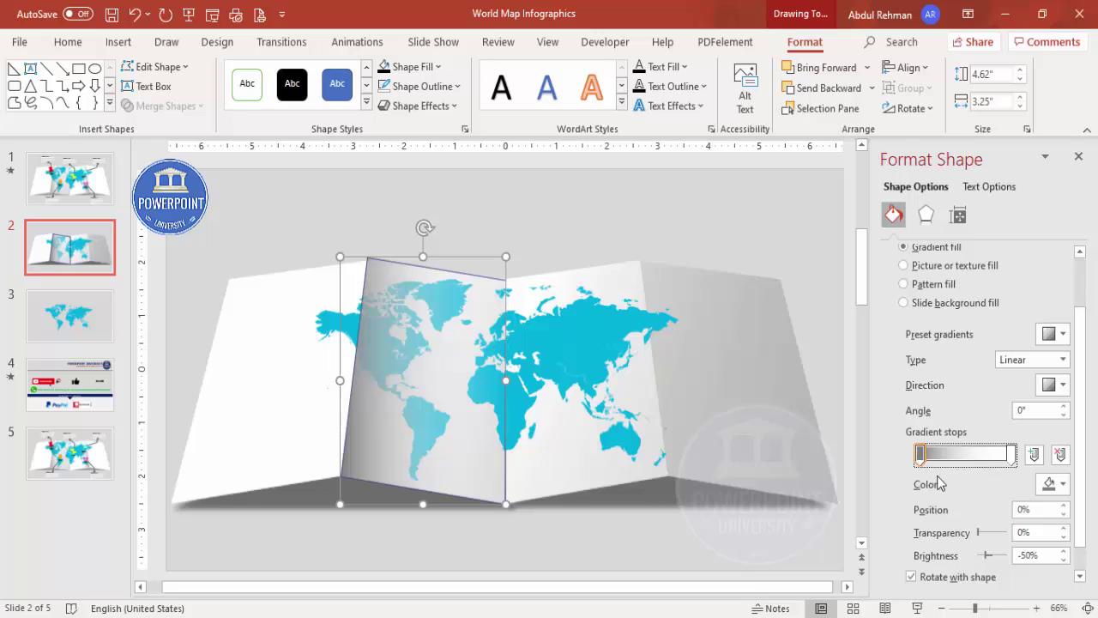
pyautogui.moveTo(980, 534); pyautogui.dragTo(994, 536)
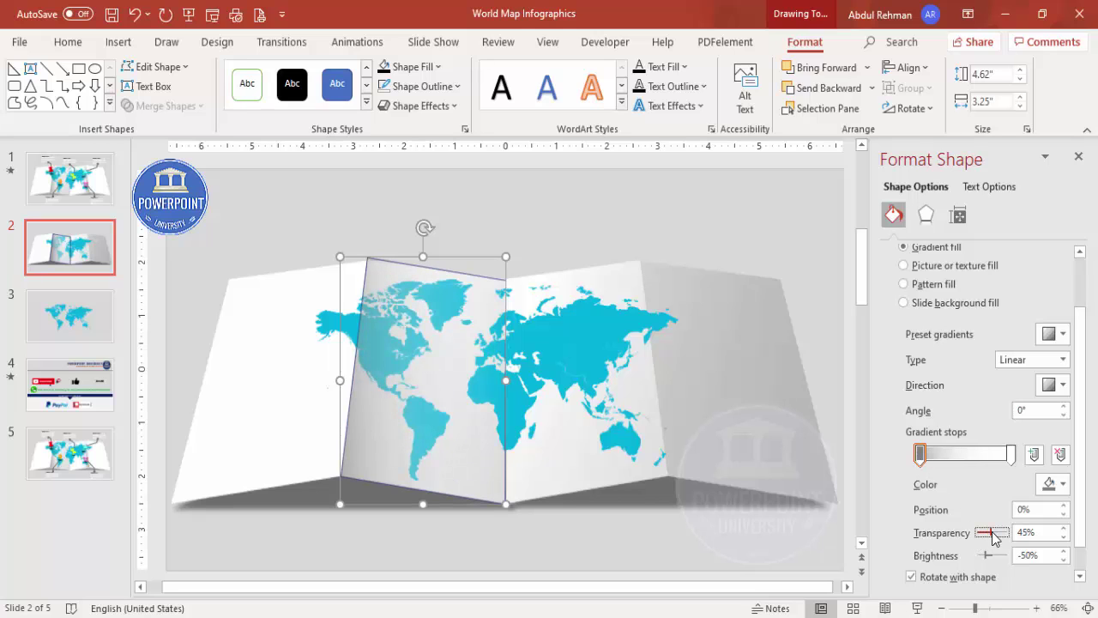
# Remove the outline from the shaded middle-fold panel.
pyautogui.click(422, 86)
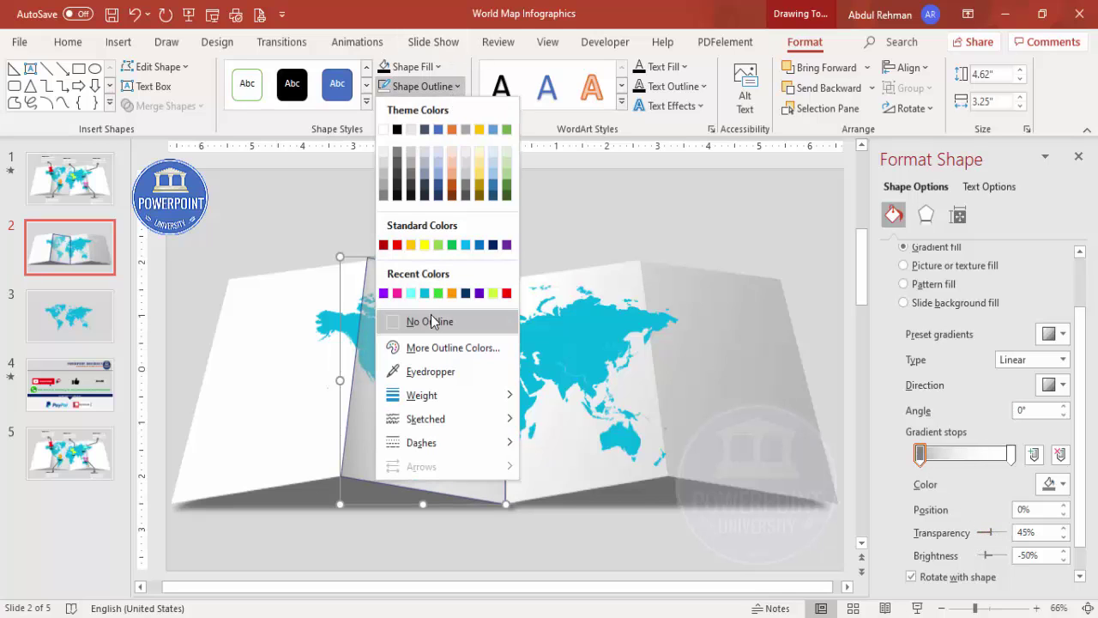
pyautogui.click(433, 321)
pyautogui.click(464, 211)
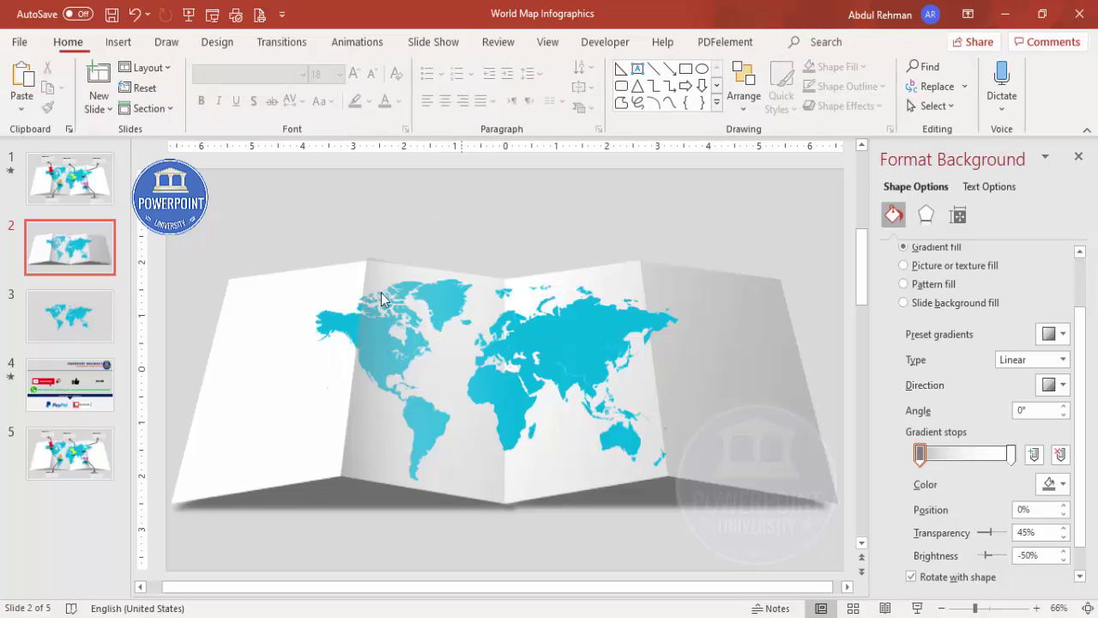
pyautogui.click(372, 424)
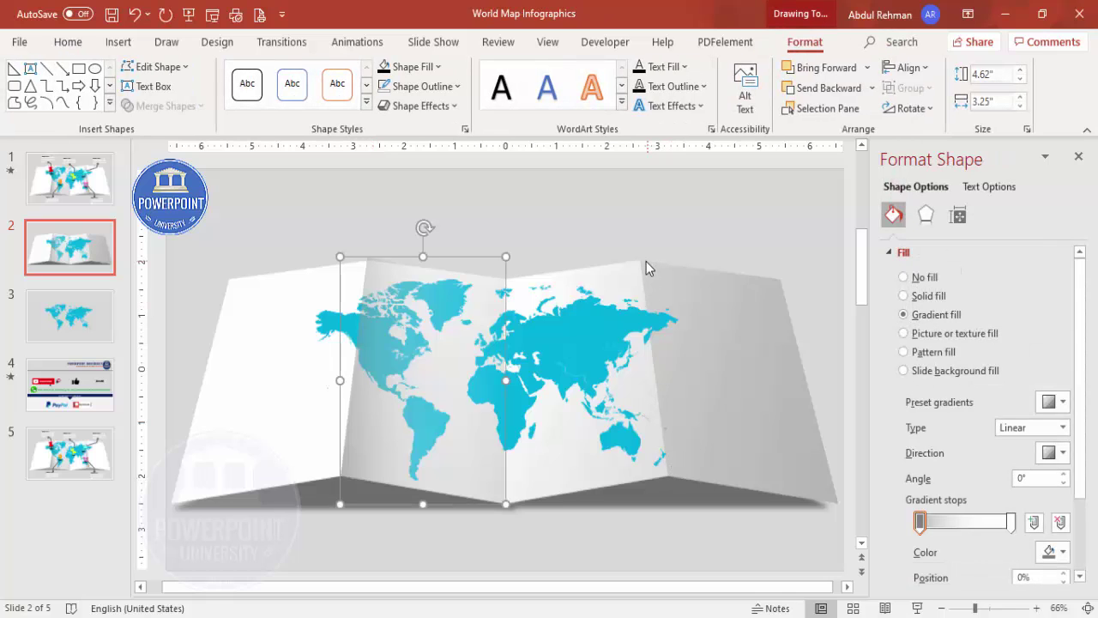
# Draw a four-cornered freeform panel covering the map's rightmost fold.
pyautogui.click(598, 225)
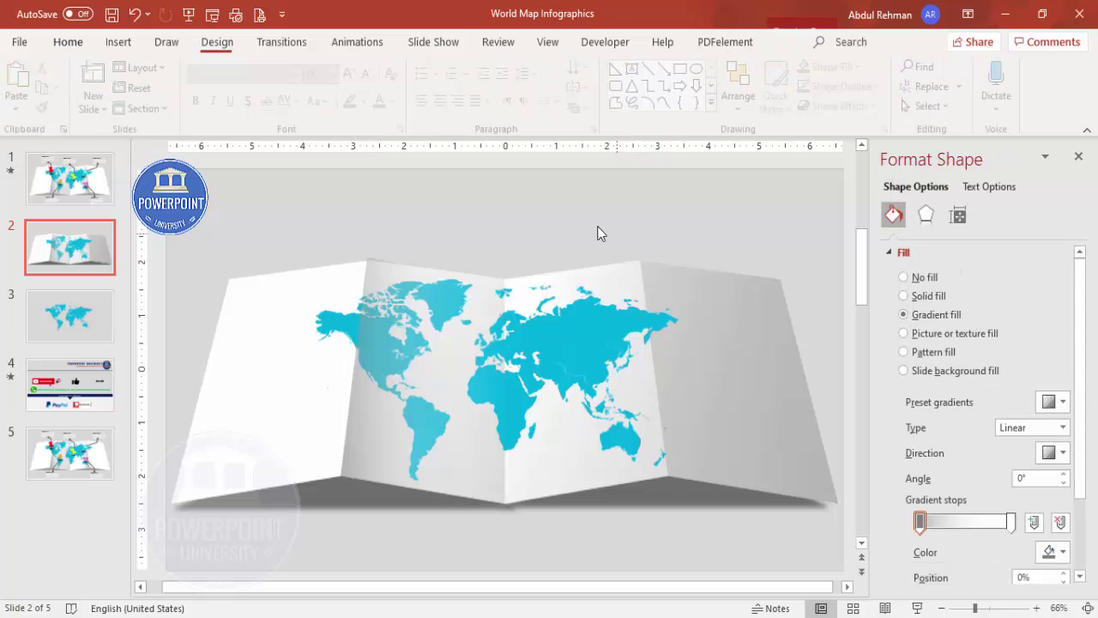
pyautogui.click(118, 42)
pyautogui.click(258, 93)
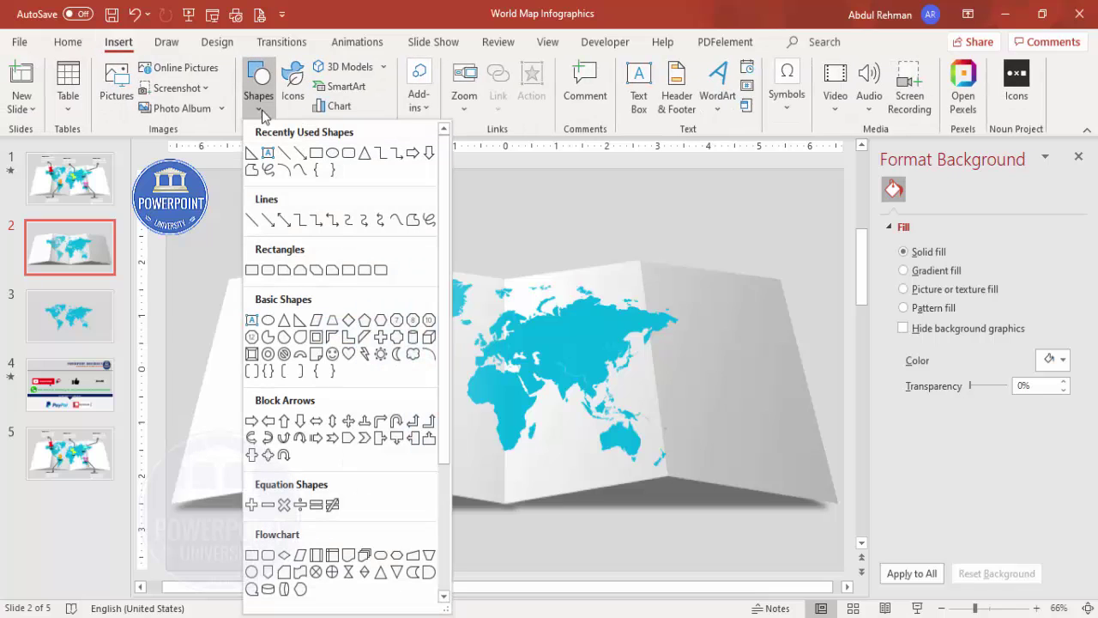
pyautogui.click(413, 220)
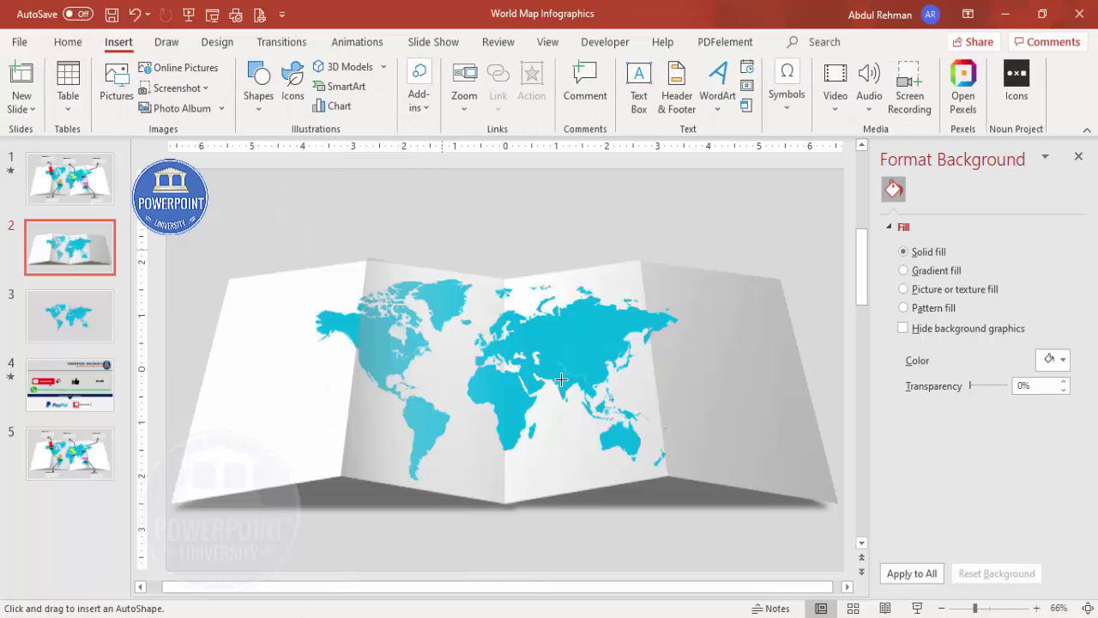
pyautogui.click(668, 475)
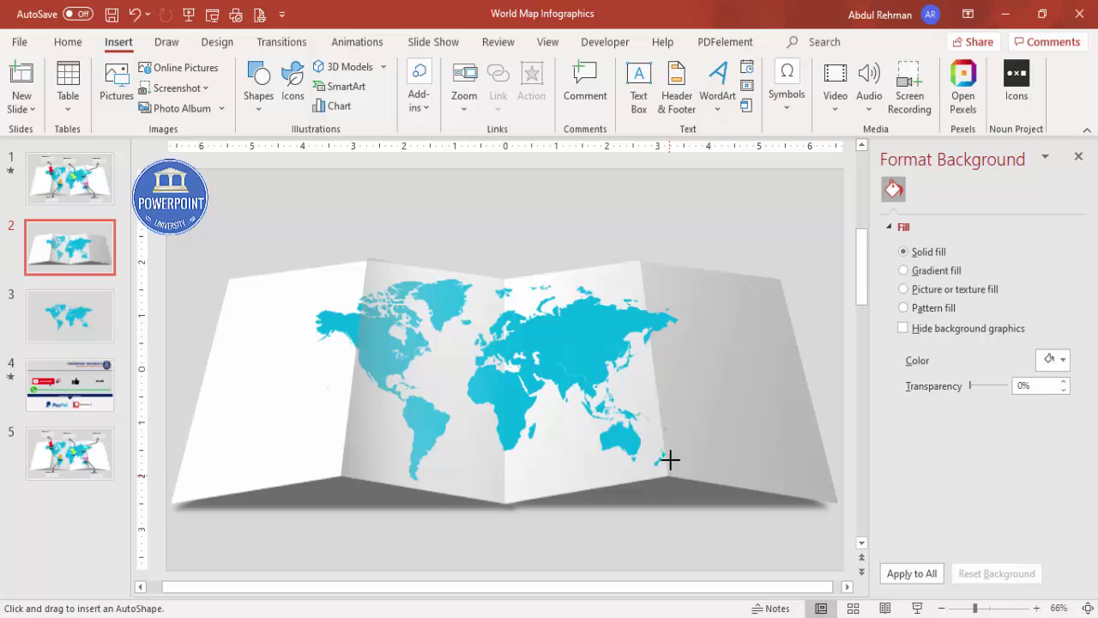
pyautogui.click(639, 258)
pyautogui.click(779, 278)
pyautogui.click(838, 505)
pyautogui.doubleClick(668, 476)
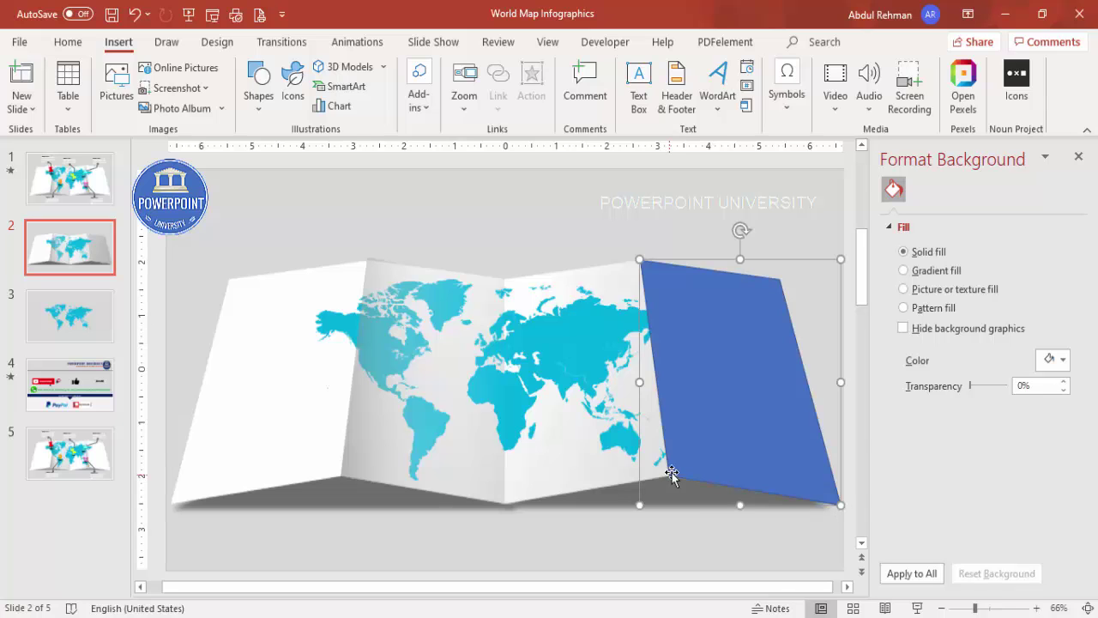
# Copy the middle panel's gradient onto the right-fold panel with Format Painter and remove its outline.
pyautogui.click(371, 335)
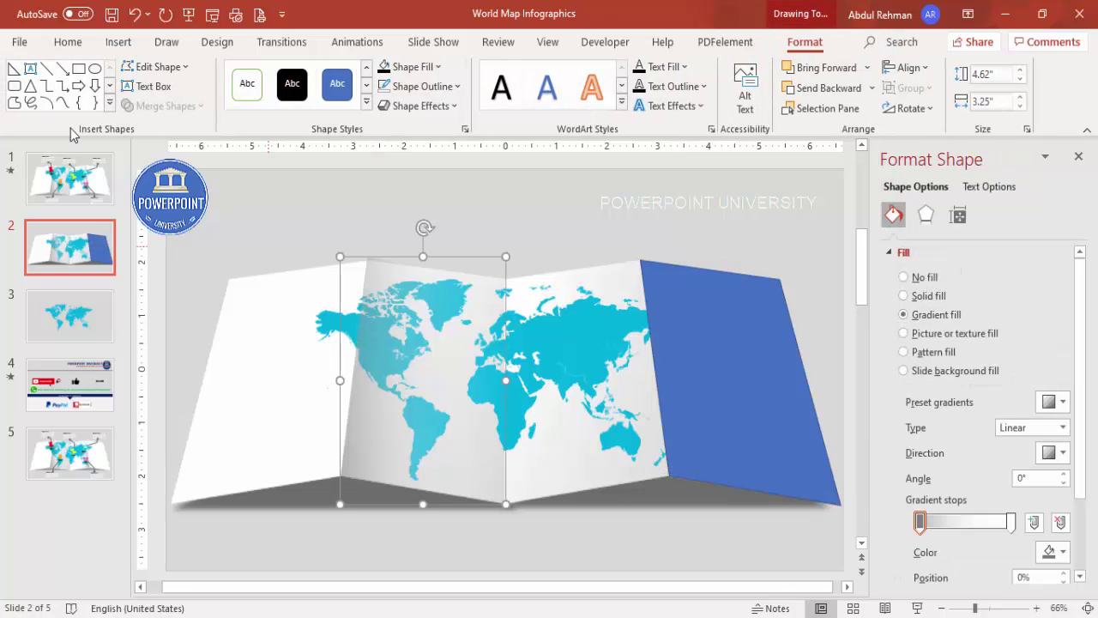
pyautogui.click(66, 41)
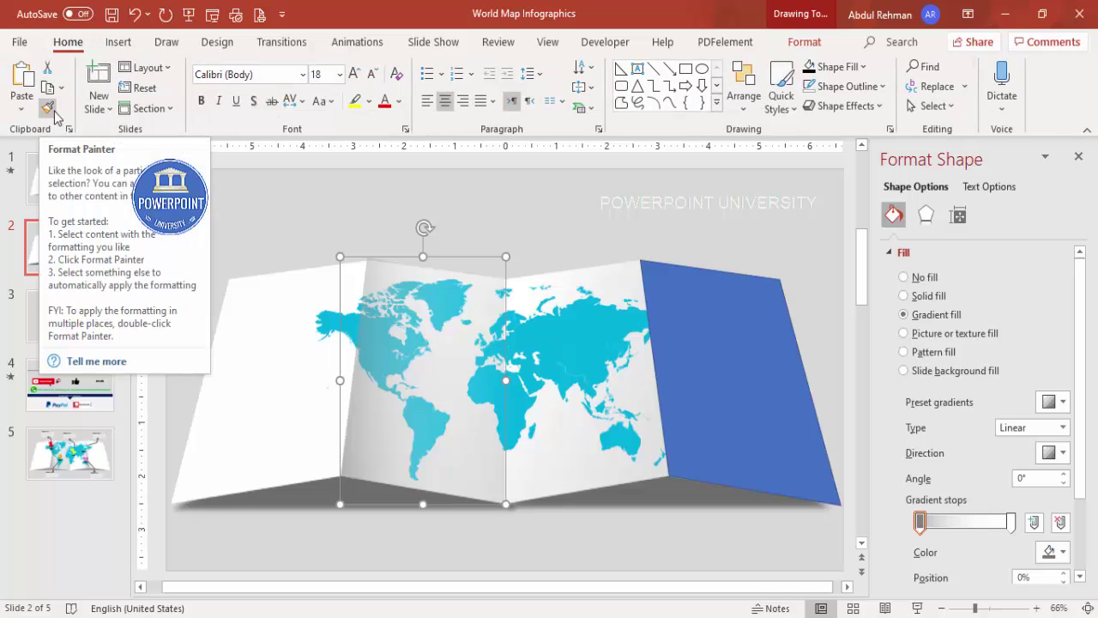
pyautogui.click(743, 342)
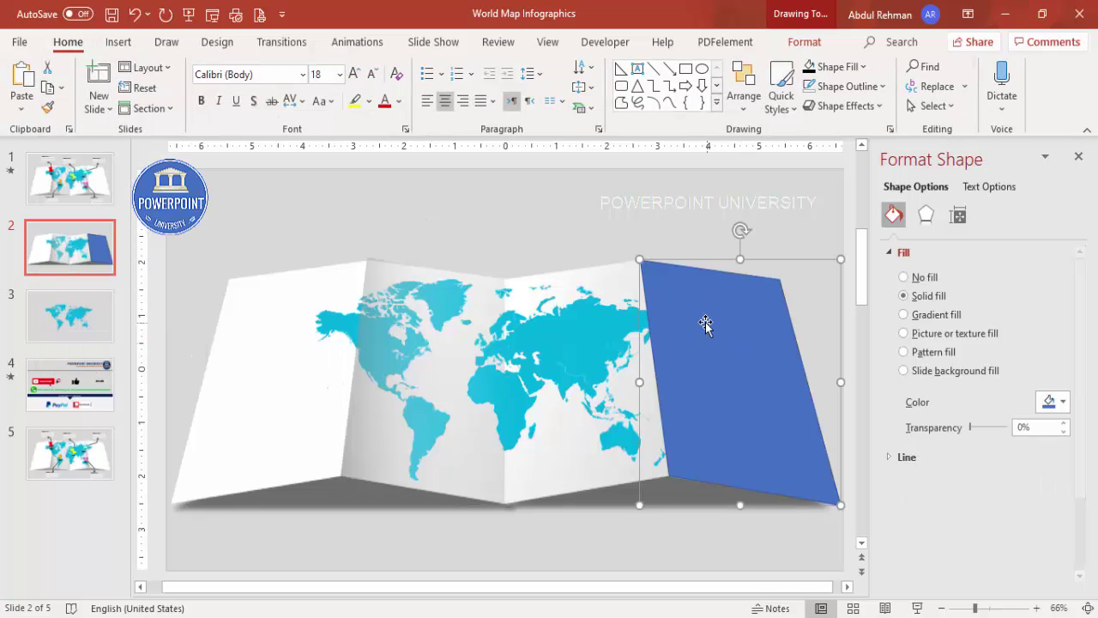
pyautogui.click(944, 318)
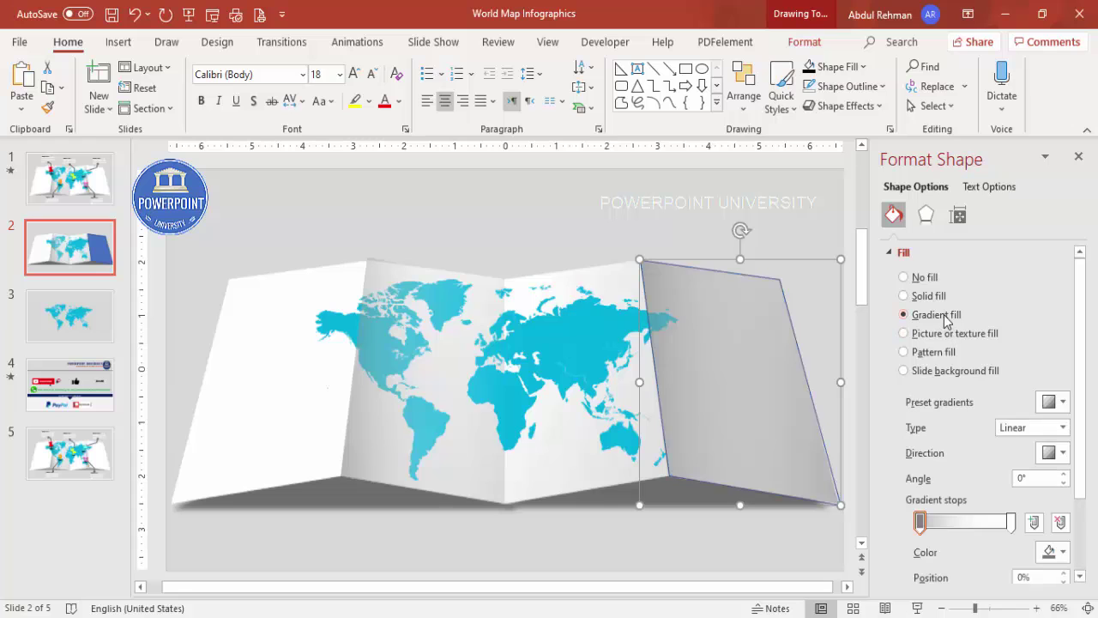
pyautogui.click(800, 42)
pyautogui.click(418, 86)
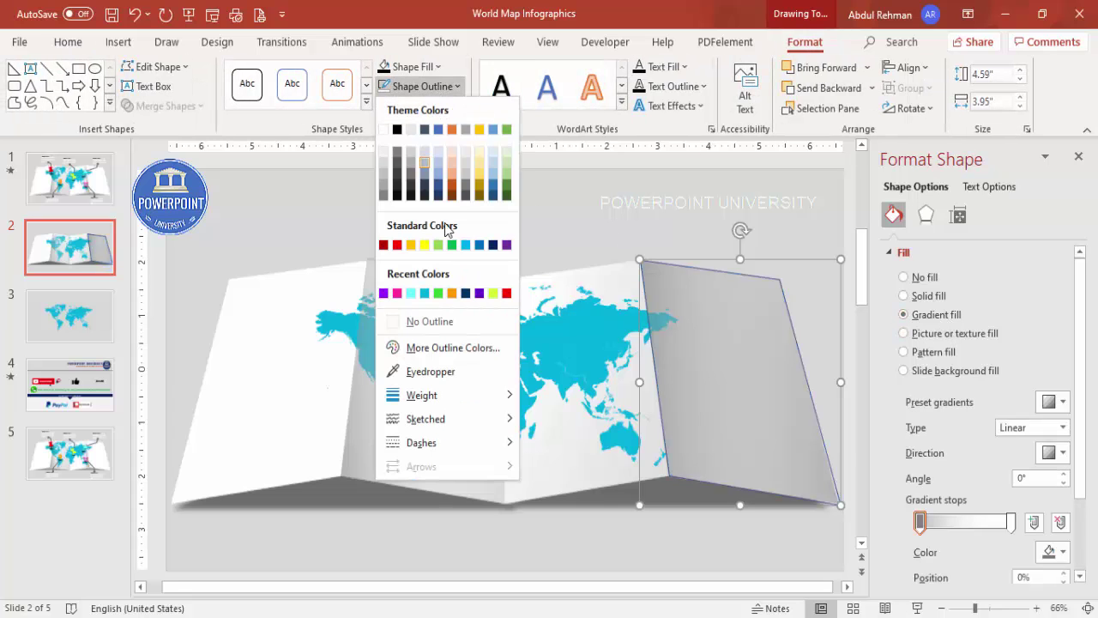
pyautogui.click(434, 321)
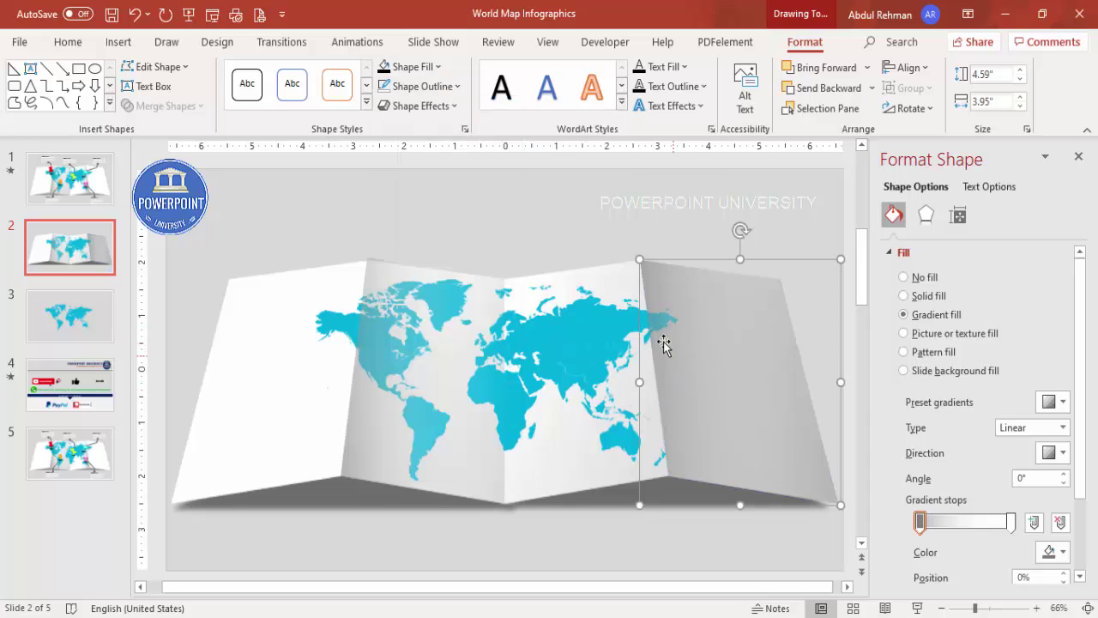
pyautogui.click(551, 203)
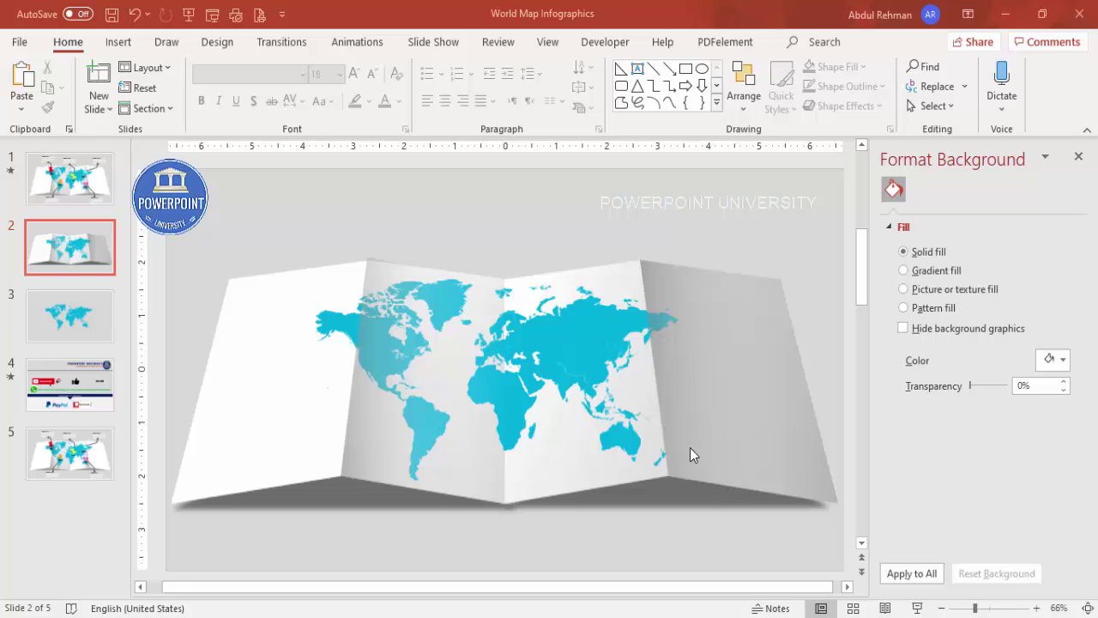
pyautogui.click(120, 43)
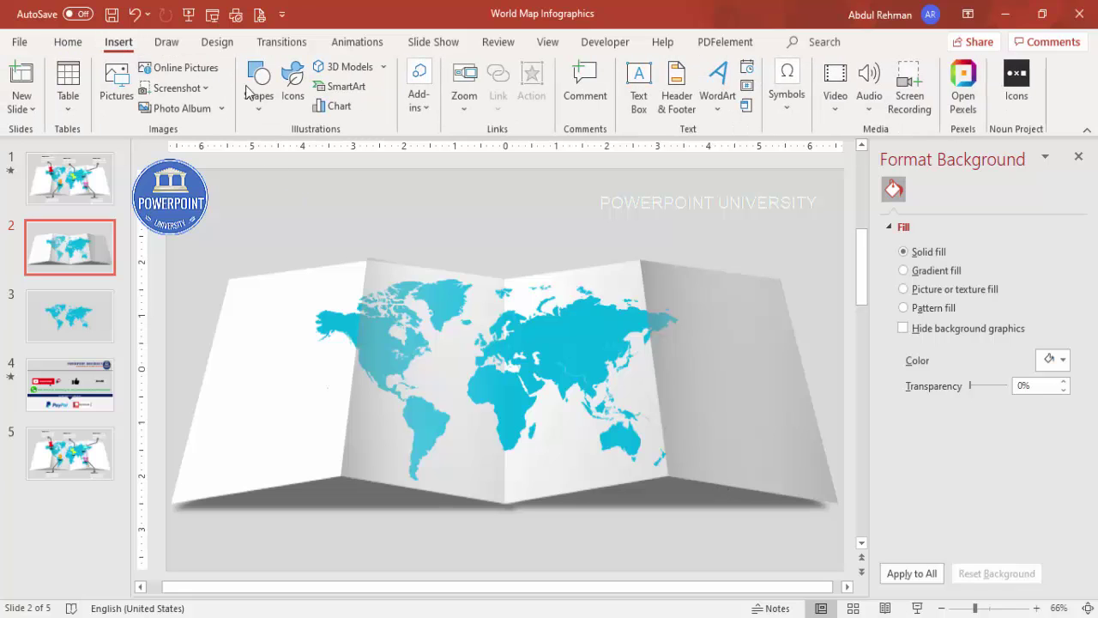
# Choose the map-marker, flag, signpost and pushpin location icons and insert all four.
pyautogui.click(296, 97)
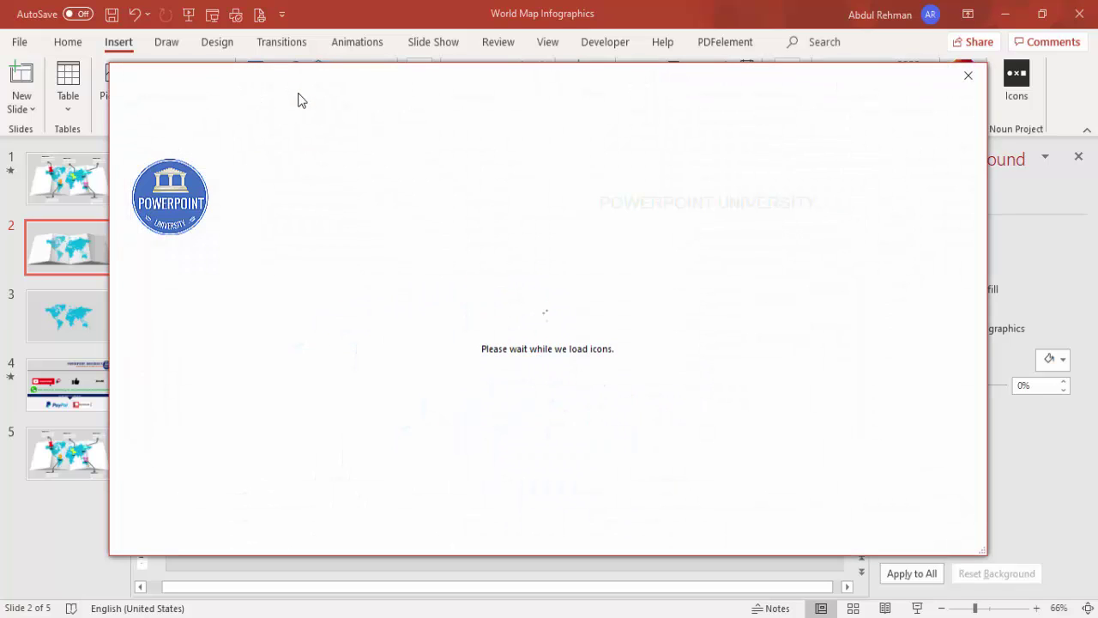
pyautogui.scroll(-3, 577, 325)
pyautogui.scroll(-20, 577, 325)
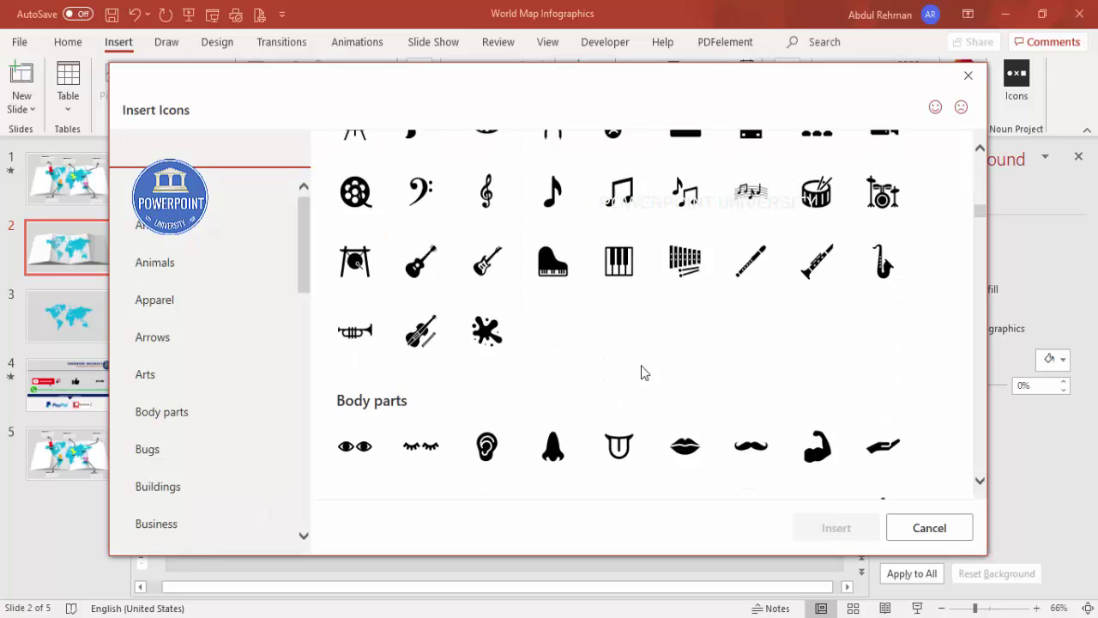
pyautogui.scroll(-20, 656, 369)
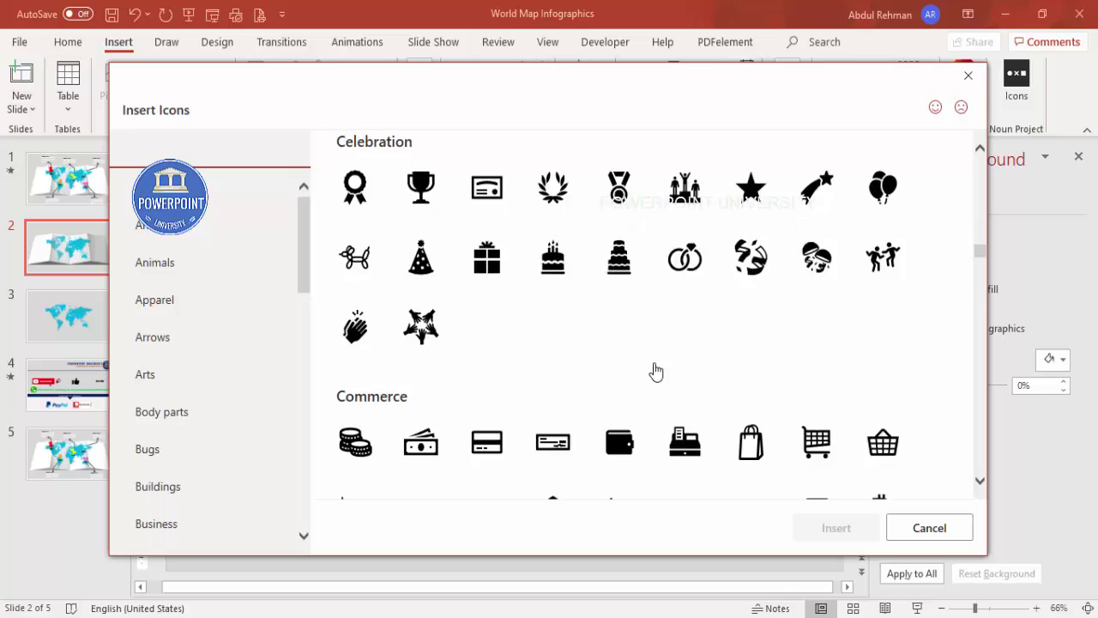
pyautogui.scroll(-20, 657, 369)
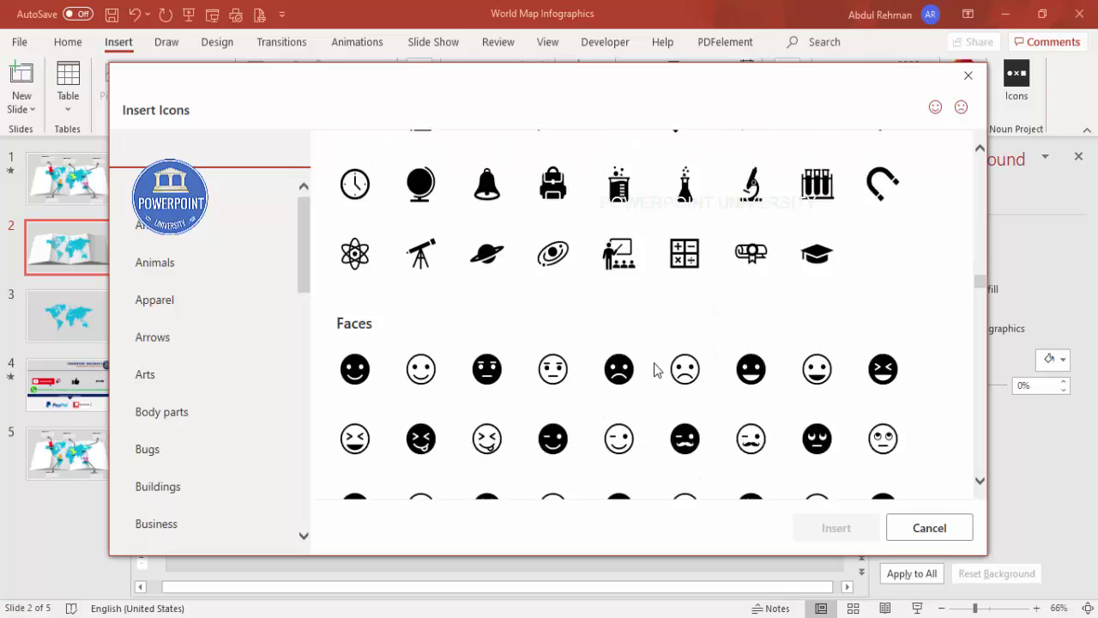
pyautogui.scroll(-20, 656, 369)
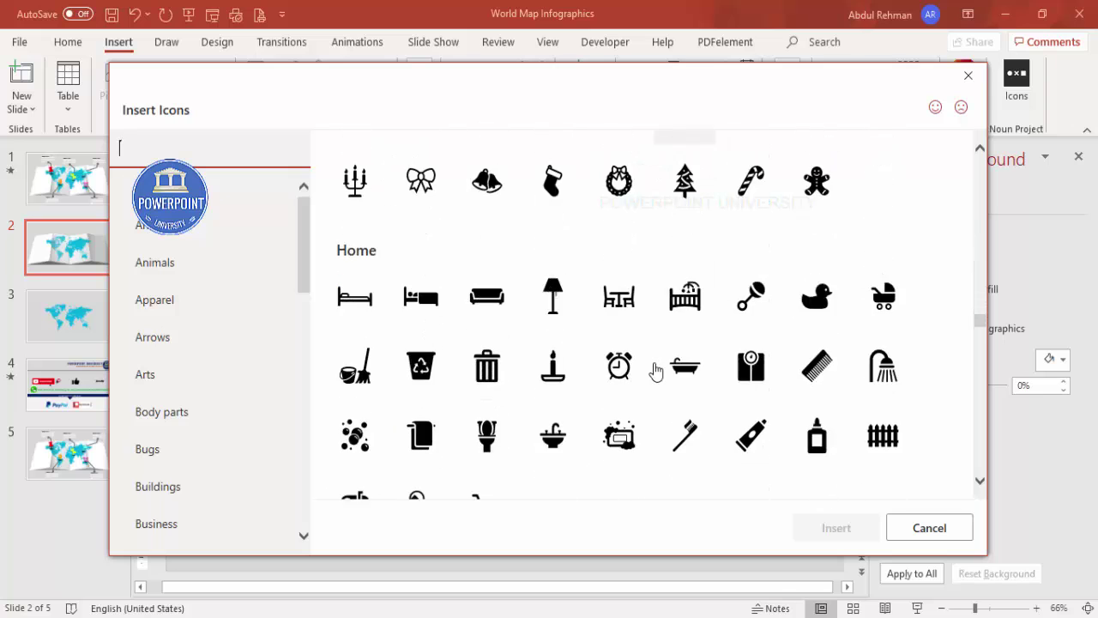
pyautogui.scroll(-15, 657, 369)
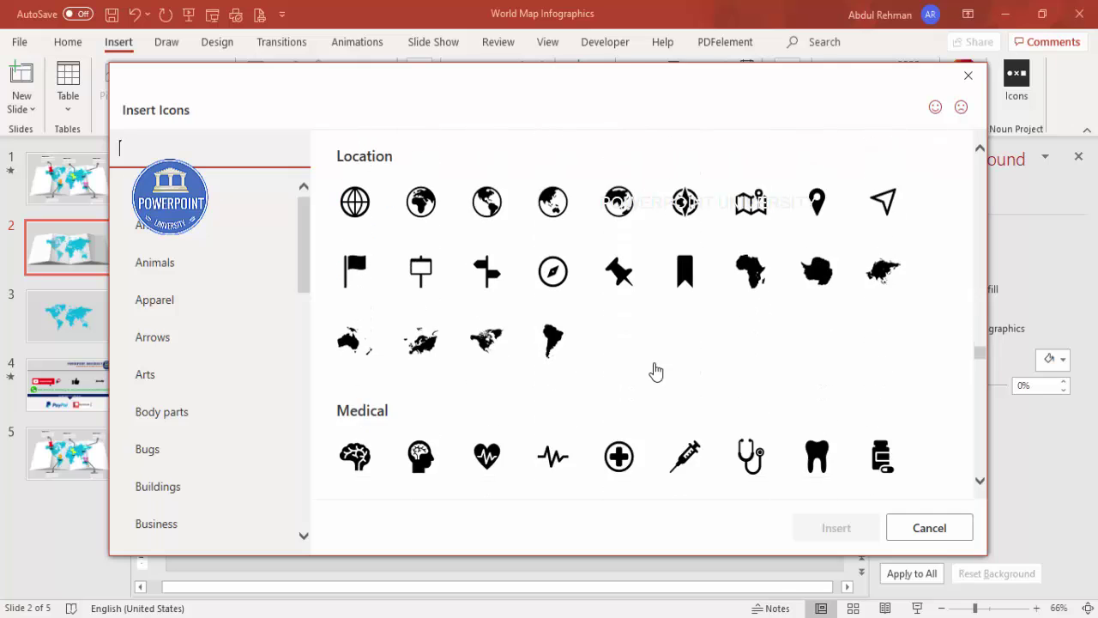
pyautogui.scroll(1, 655, 370)
pyautogui.click(822, 273)
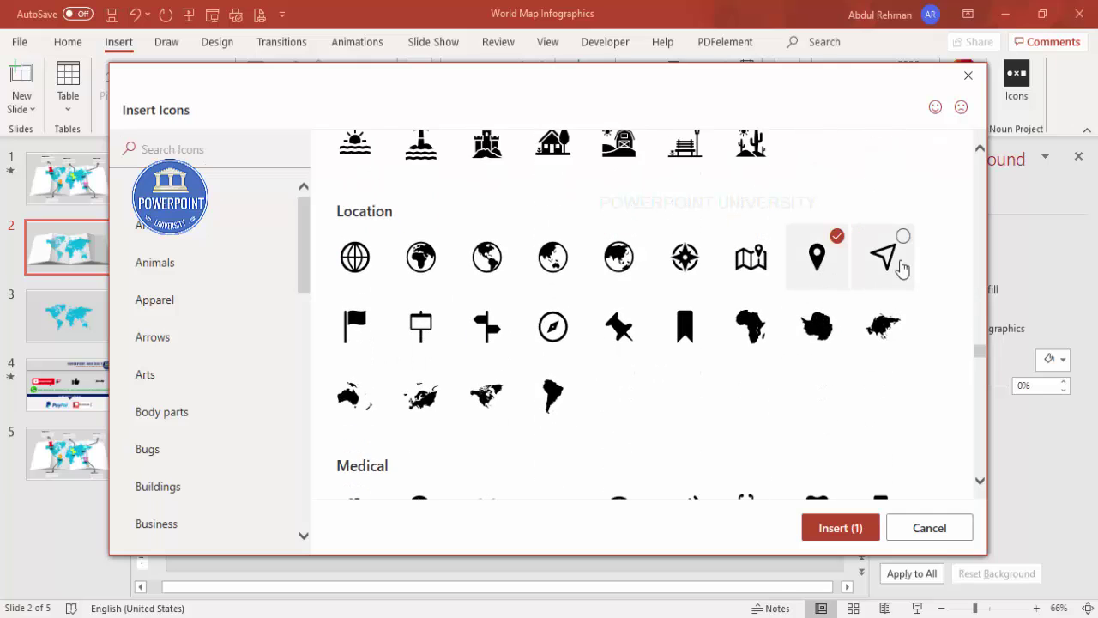
pyautogui.click(503, 345)
pyautogui.click(364, 333)
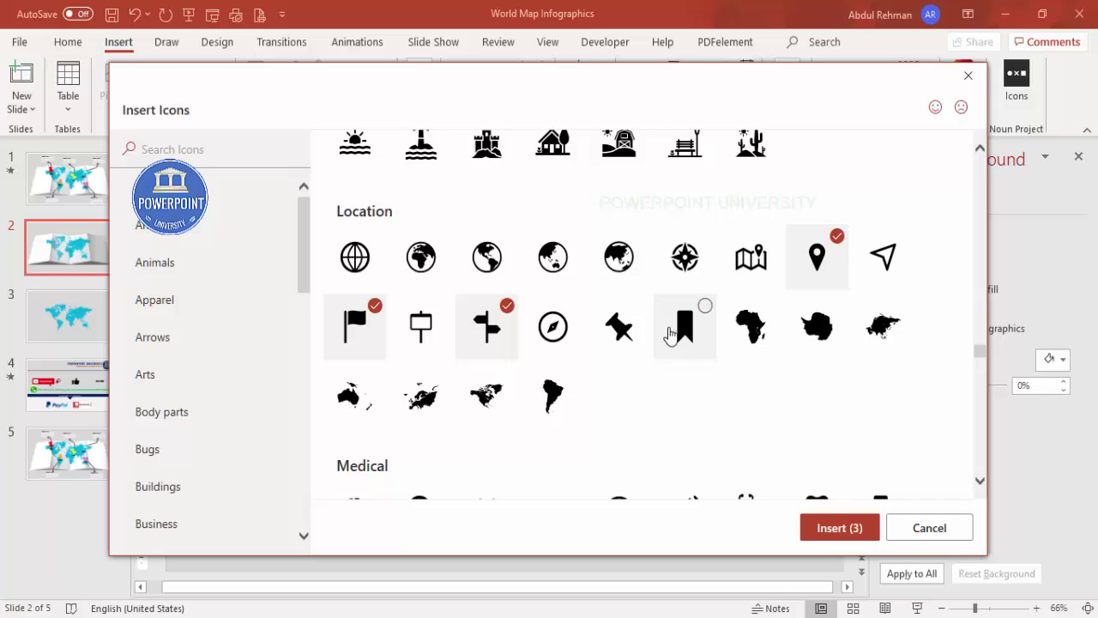
pyautogui.click(631, 337)
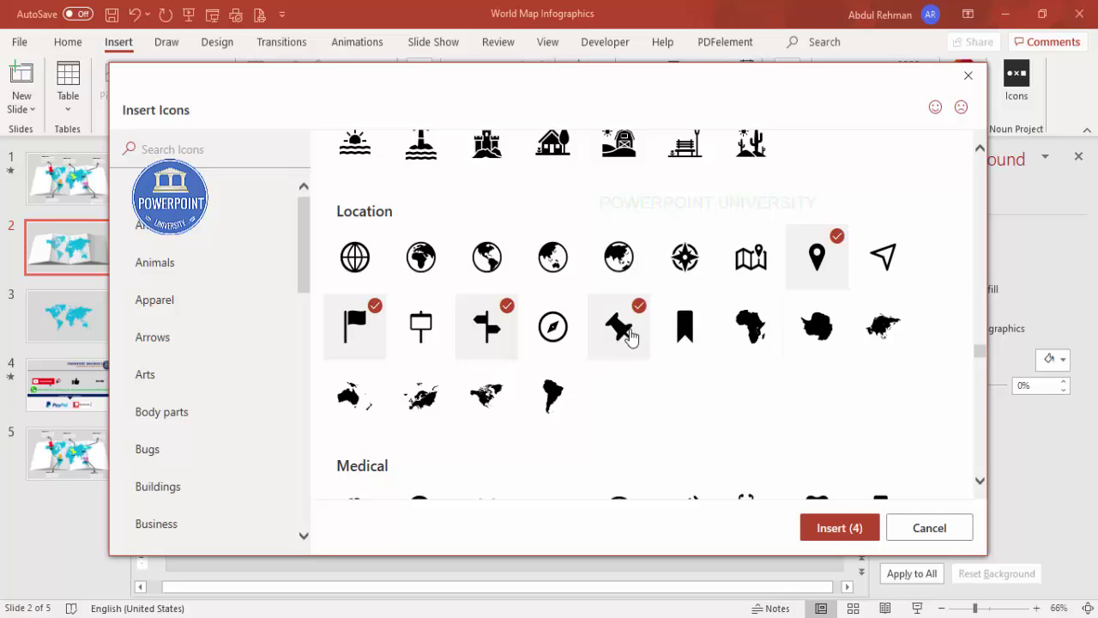
pyautogui.click(841, 527)
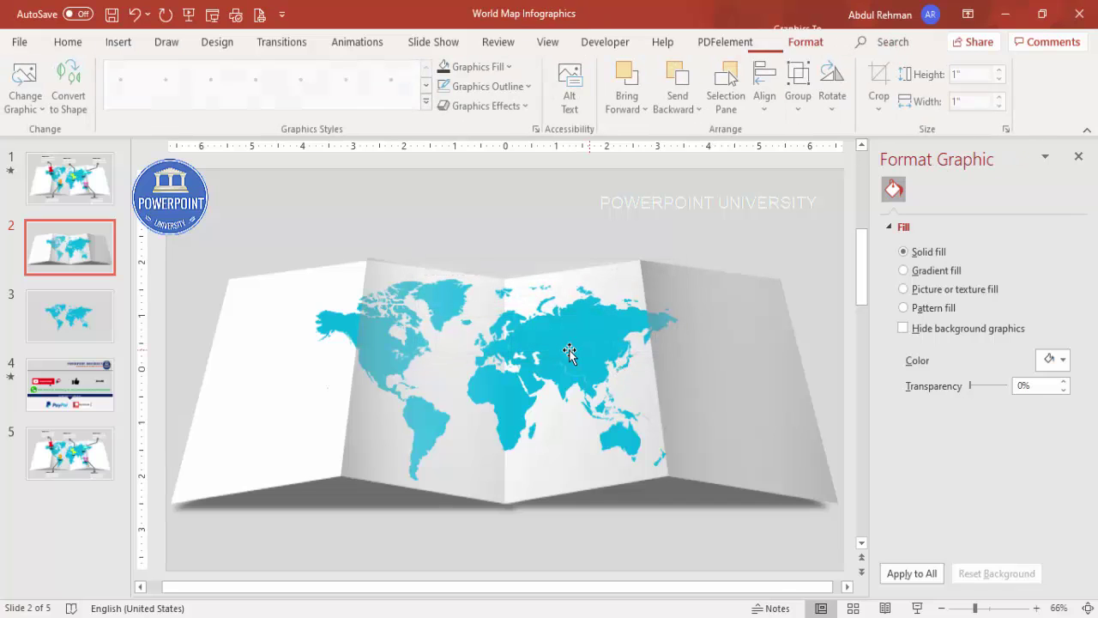
# Break up the icon cluster and set a tilted pushpin over North America.
pyautogui.moveTo(569, 349); pyautogui.dragTo(722, 222)
pyautogui.click(691, 257)
pyautogui.moveTo(632, 275); pyautogui.dragTo(349, 314)
pyautogui.moveTo(347, 265); pyautogui.dragTo(371, 259)
pyautogui.moveTo(348, 306); pyautogui.dragTo(347, 306)
# Place the flag over South America, the signpost over the Middle East and the marker over Australia.
pyautogui.click(668, 225)
pyautogui.moveTo(668, 225); pyautogui.dragTo(436, 384)
pyautogui.moveTo(657, 216); pyautogui.dragTo(525, 348)
pyautogui.moveTo(654, 219)
pyautogui.mouseDown()
pyautogui.moveTo(625, 393)
pyautogui.moveTo(630, 436)
pyautogui.moveTo(624, 421)
pyautogui.mouseUp()
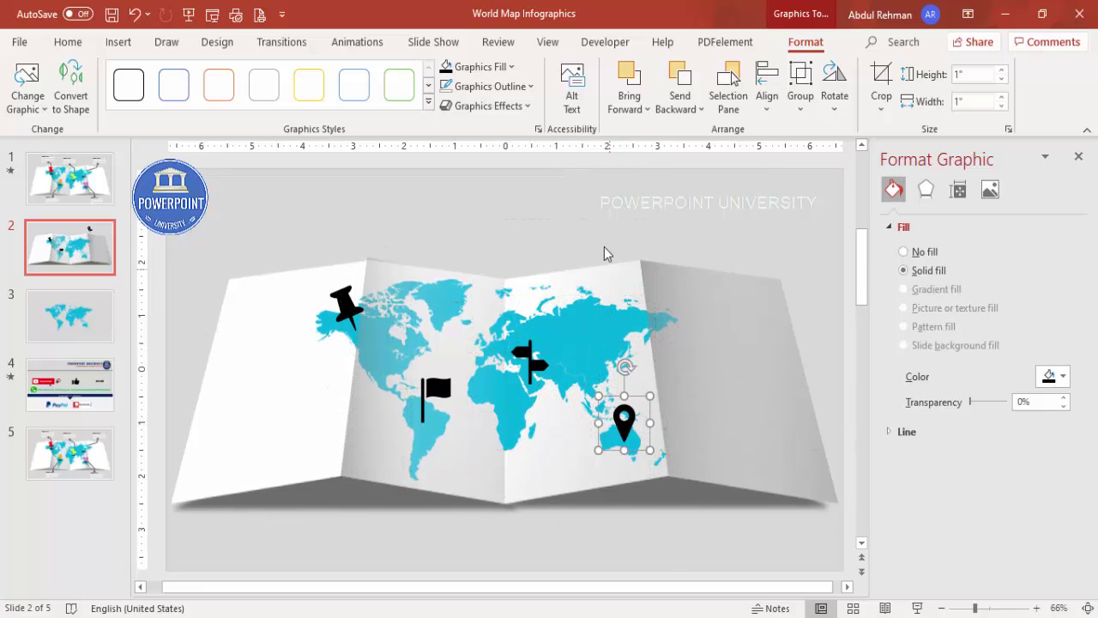
# Recolour the pushpin red with Graphics Fill.
pyautogui.click(364, 310)
pyautogui.click(478, 67)
pyautogui.click(459, 225)
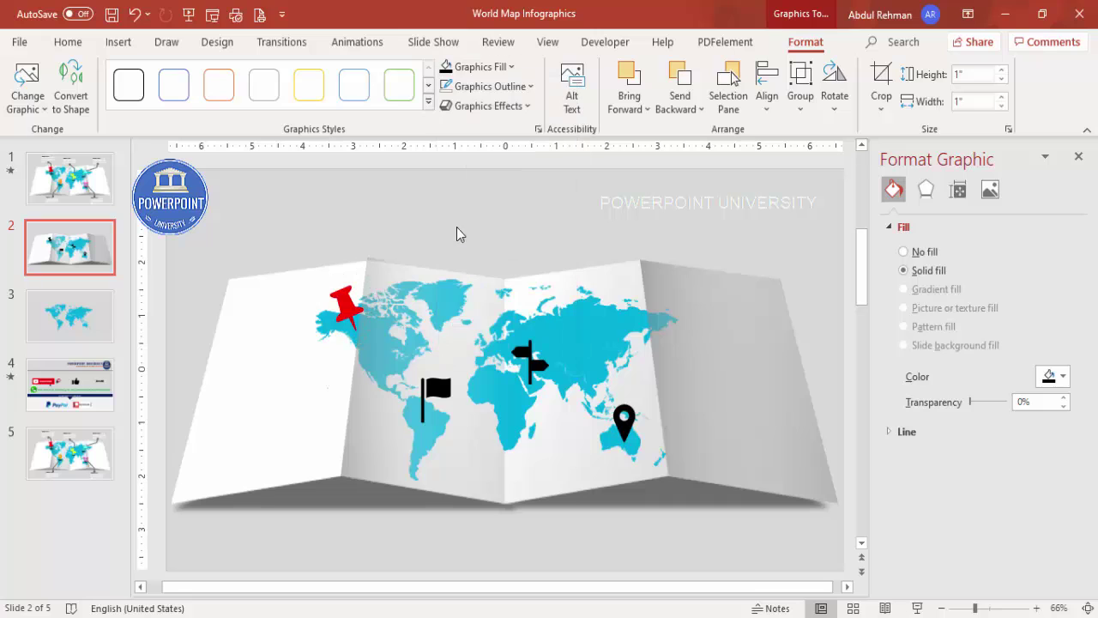
pyautogui.click(434, 391)
# Colour the flag orange and the signpost yellow.
pyautogui.click(477, 67)
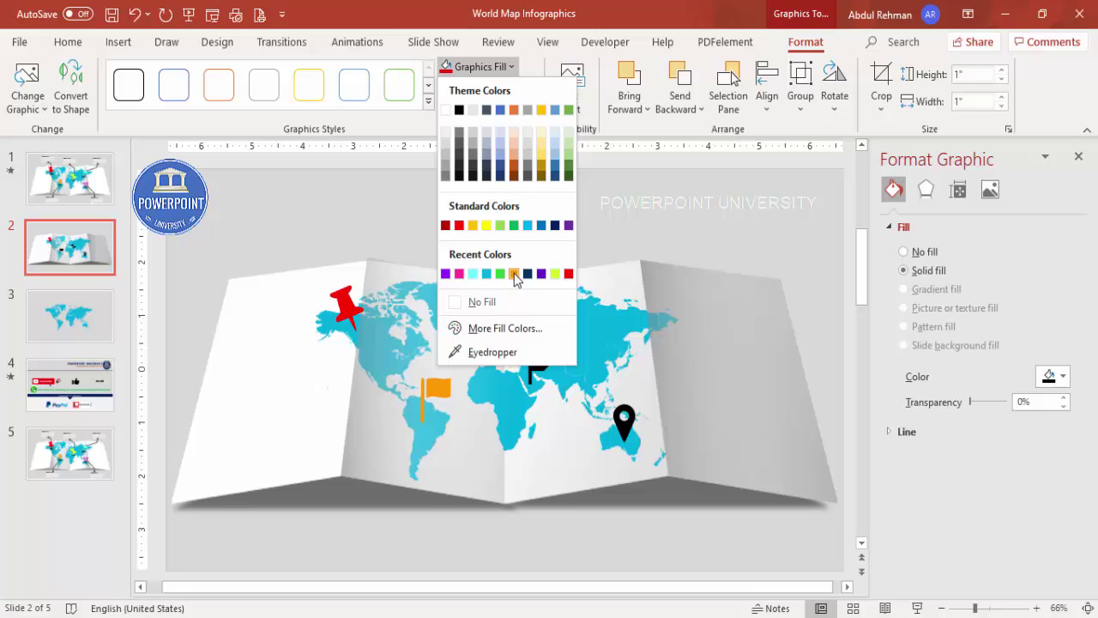
pyautogui.click(515, 274)
pyautogui.click(532, 363)
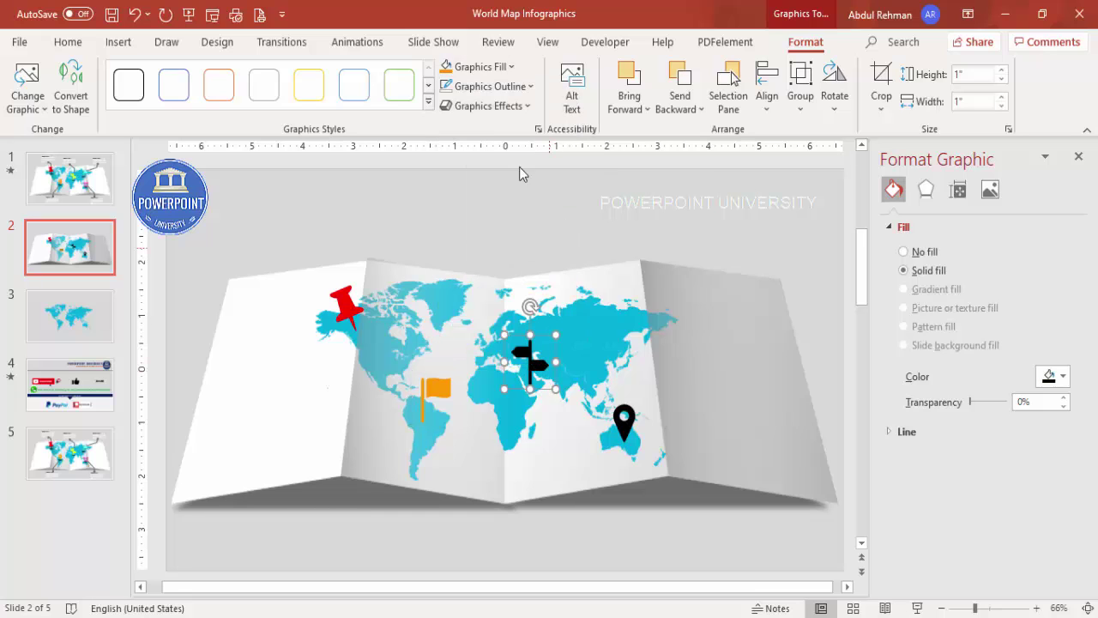
pyautogui.click(505, 68)
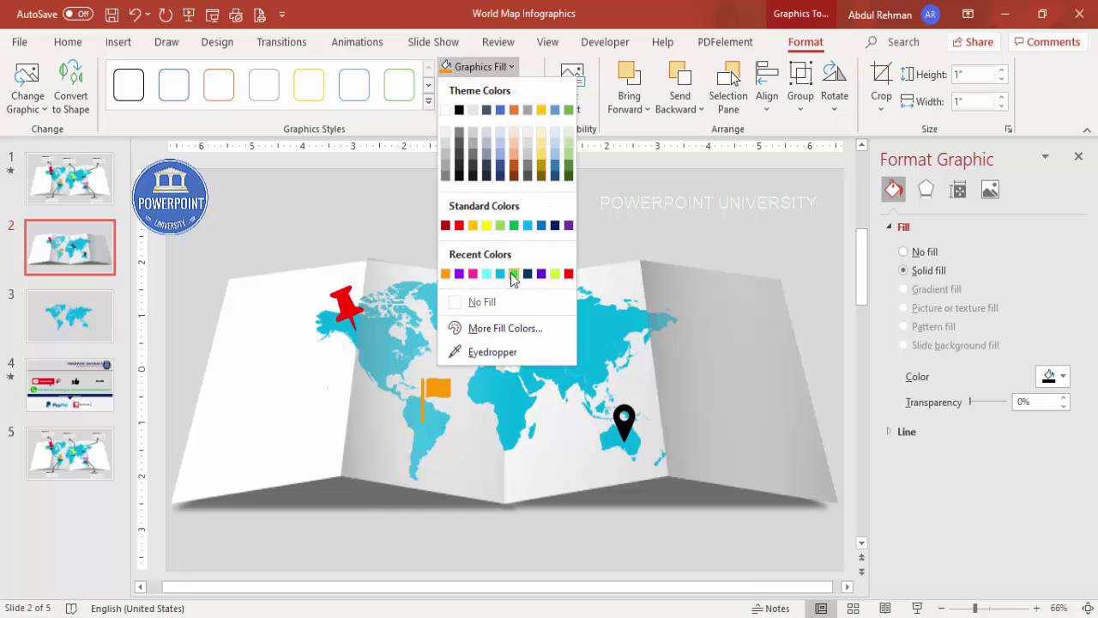
pyautogui.click(514, 274)
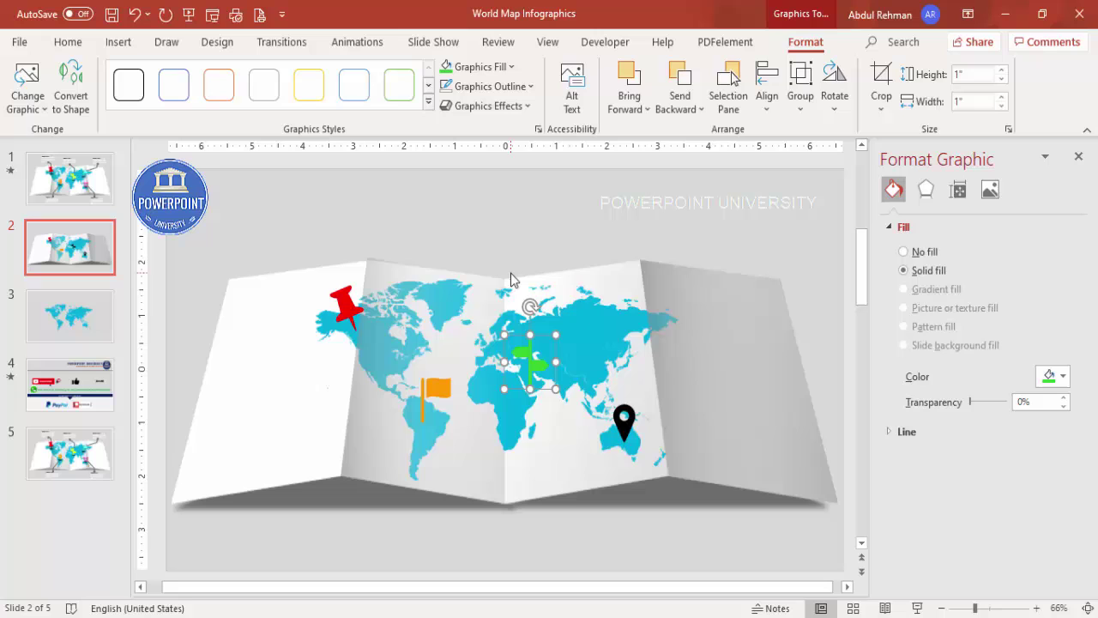
pyautogui.click(502, 67)
pyautogui.click(486, 226)
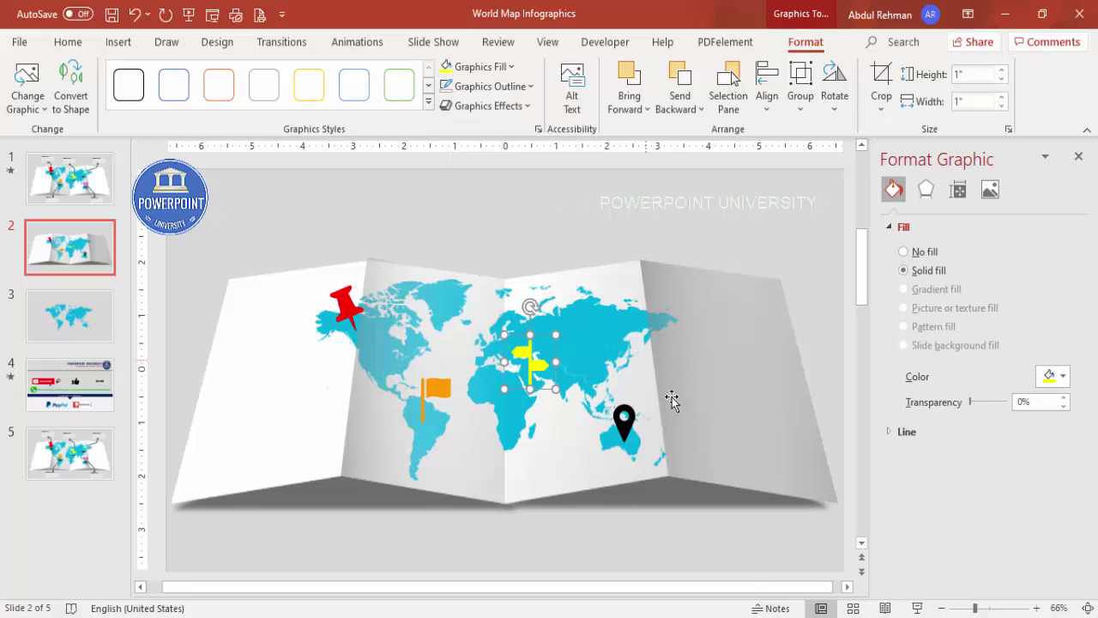
# Make the map marker purple, then select all four icons together.
pyautogui.click(624, 419)
pyautogui.click(511, 68)
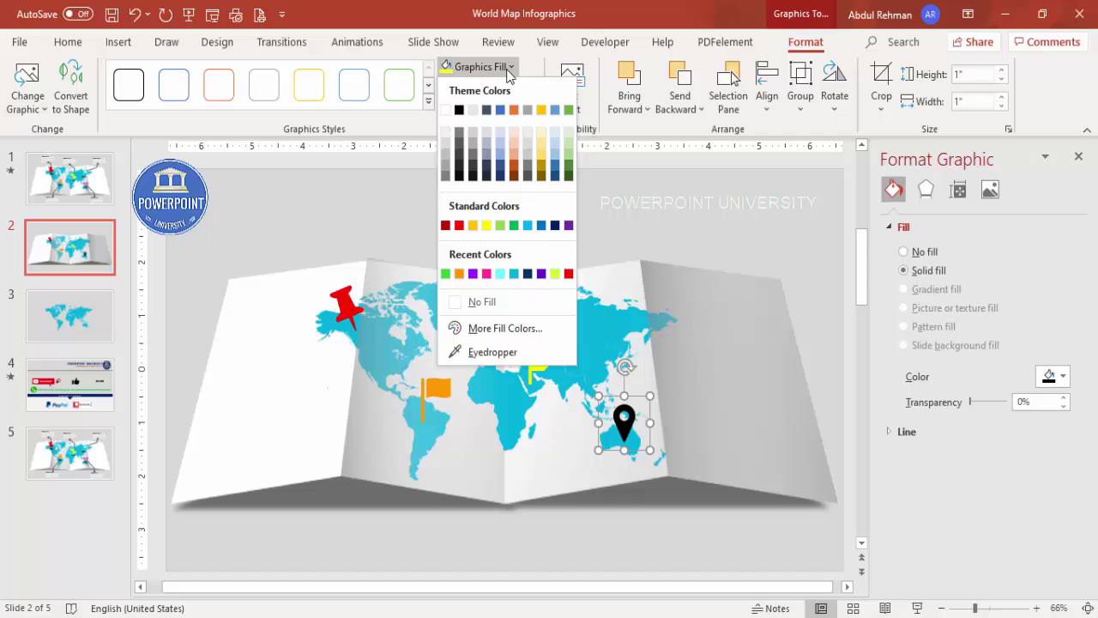
pyautogui.click(542, 274)
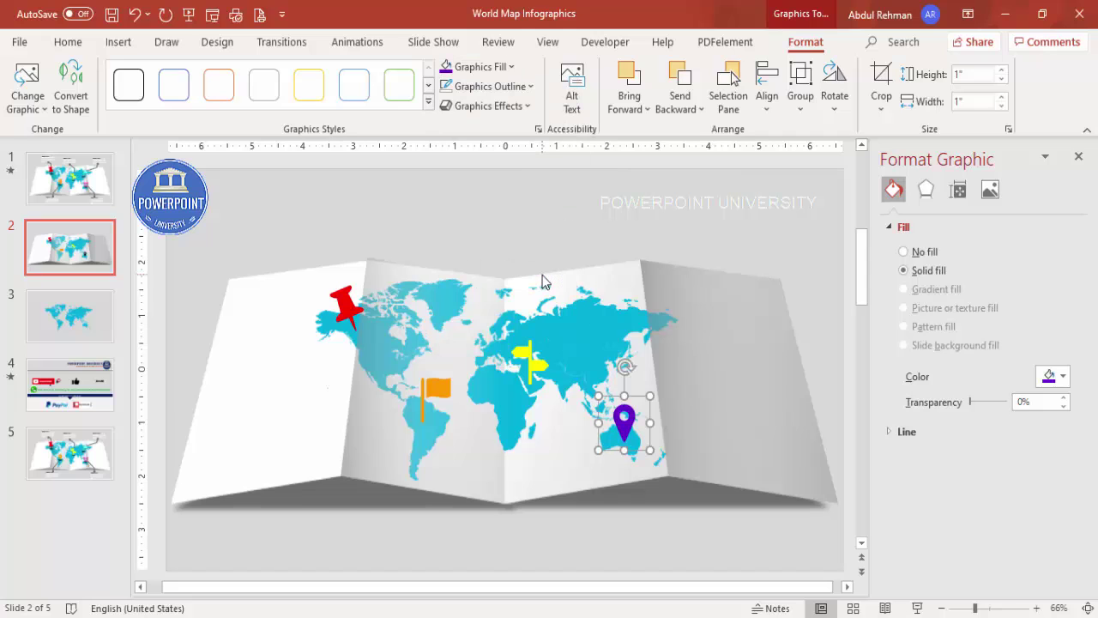
pyautogui.click(364, 300)
pyautogui.keyDown('shift'); pyautogui.click(430, 403); pyautogui.keyUp('shift')
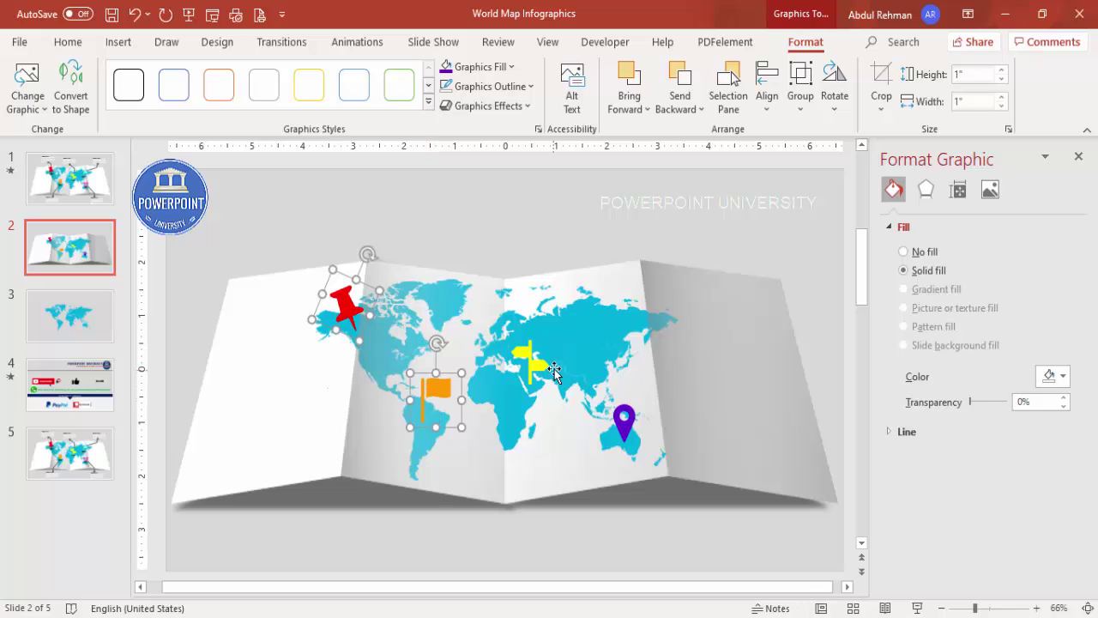
pyautogui.keyDown('shift'); pyautogui.click(532, 360); pyautogui.keyUp('shift')
pyautogui.keyDown('shift'); pyautogui.click(622, 421); pyautogui.keyUp('shift')
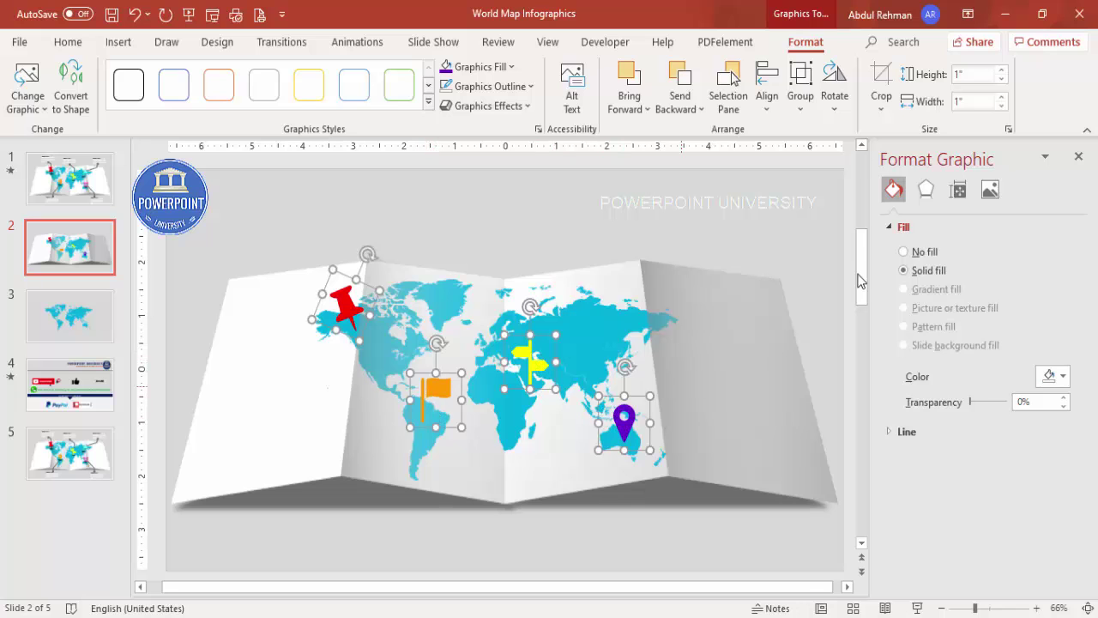
# Apply a Perspective shadow preset (6 pt blur, 225°, 80% transparency) to the four icons.
pyautogui.click(933, 192)
pyautogui.click(935, 228)
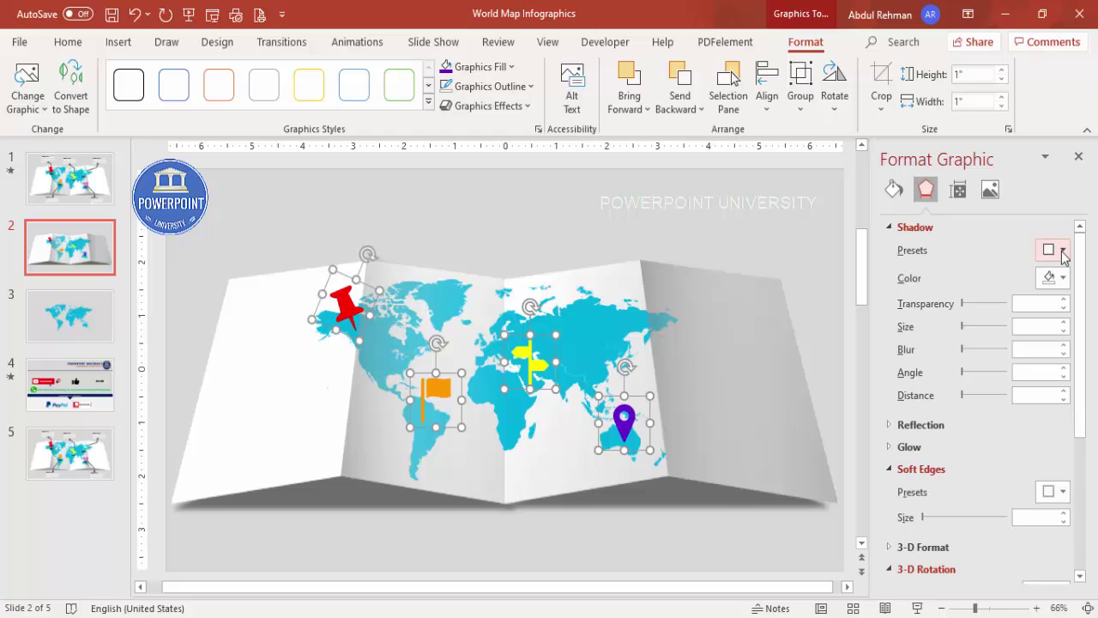
pyautogui.click(1063, 253)
pyautogui.scroll(-5, 1029, 412)
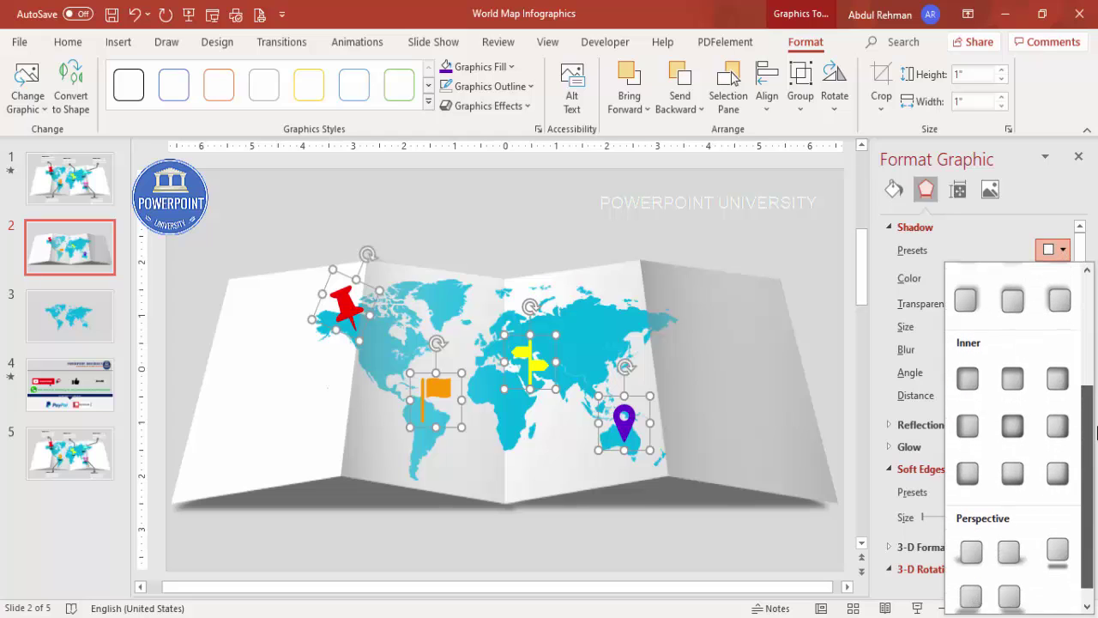
pyautogui.click(973, 534)
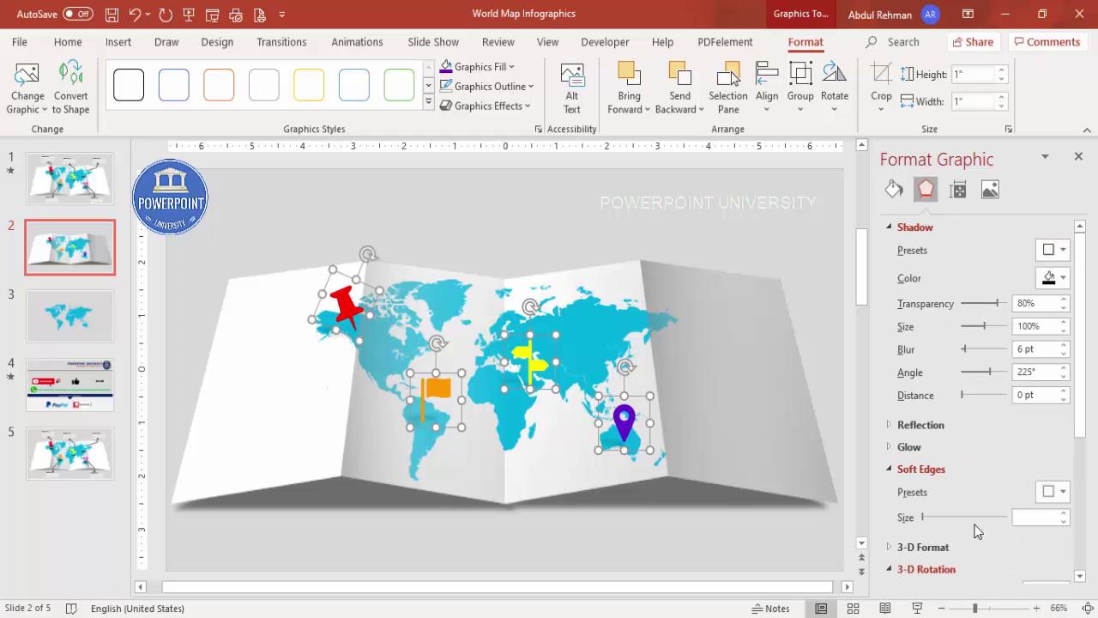
pyautogui.click(593, 214)
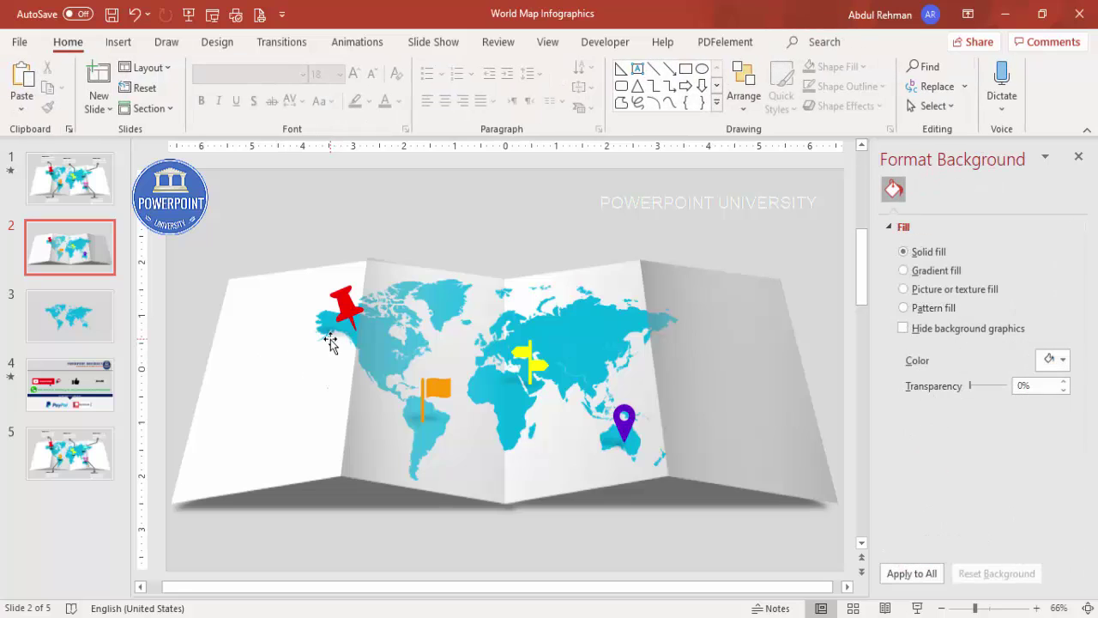
# Draw a small oval under the red pushpin and set it to No Outline.
pyautogui.click(117, 42)
pyautogui.click(261, 114)
pyautogui.click(269, 320)
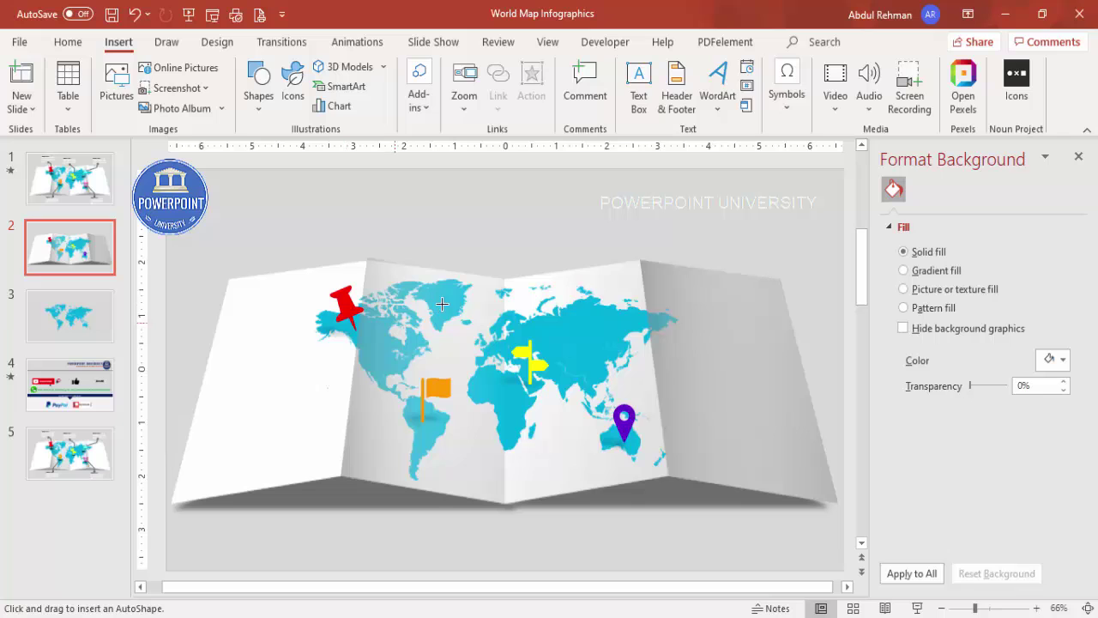
pyautogui.moveTo(341, 327); pyautogui.dragTo(393, 347)
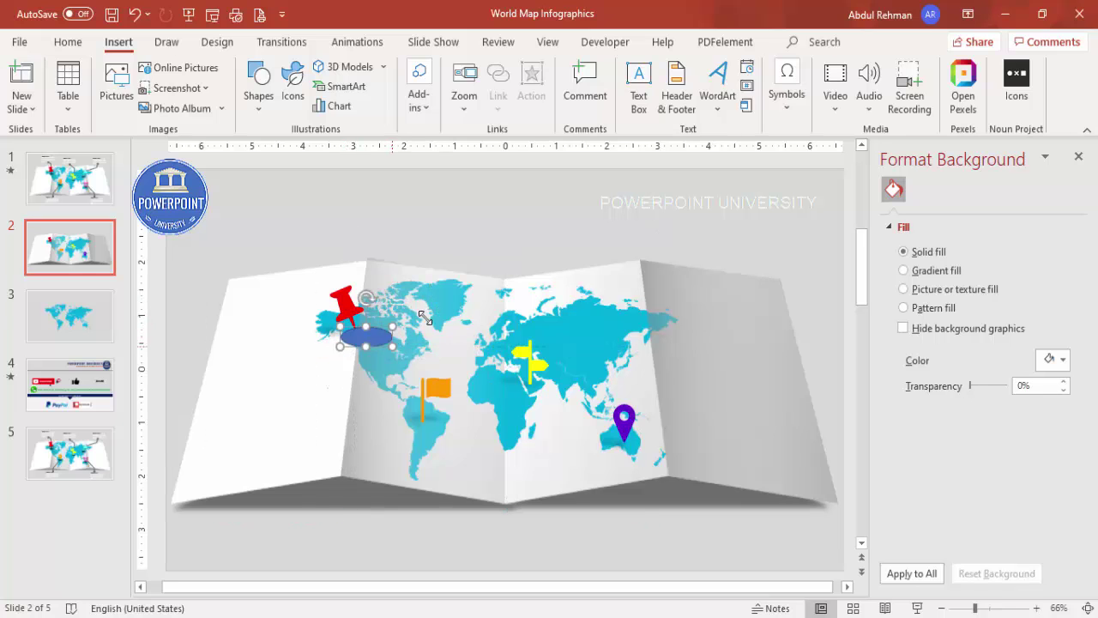
pyautogui.click(452, 91)
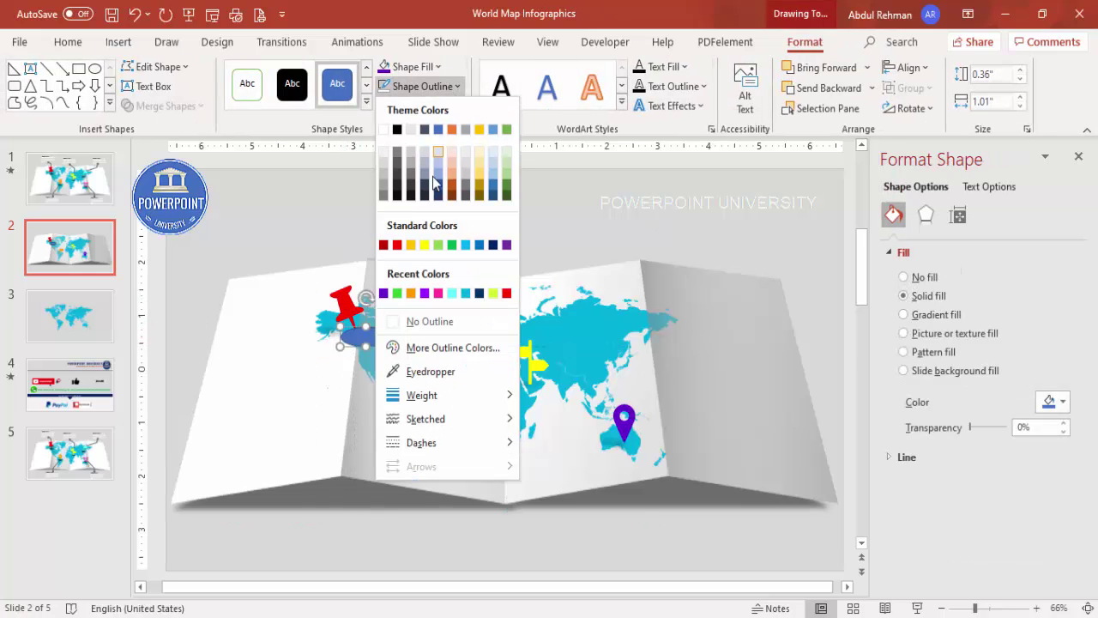
pyautogui.click(420, 319)
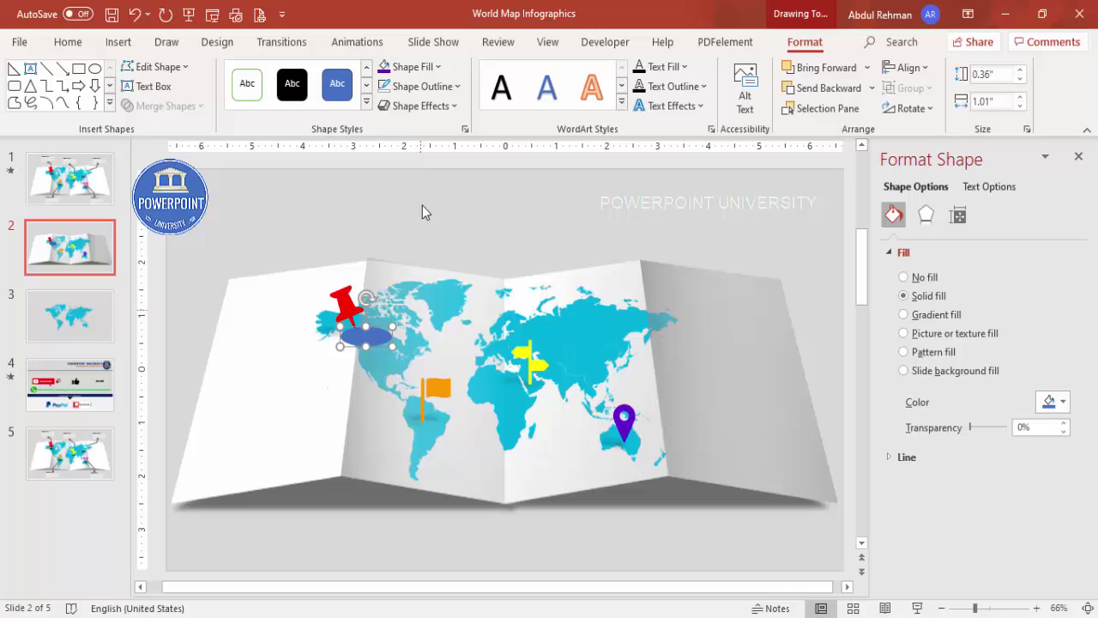
# Give the oval a radial From Center gradient with a black first stop.
pyautogui.click(945, 317)
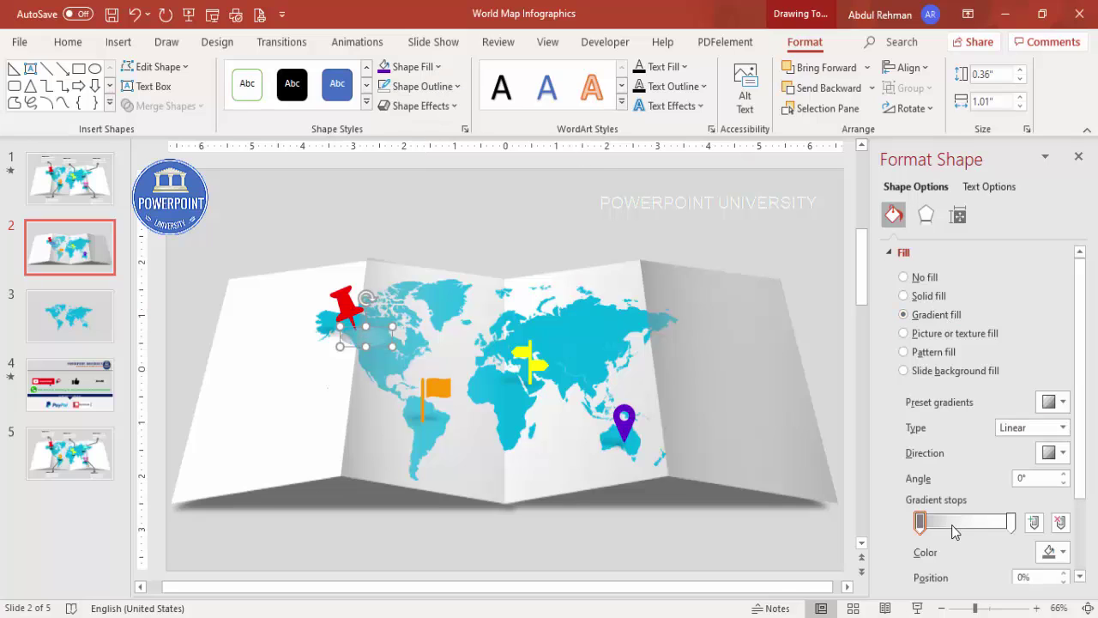
pyautogui.click(1021, 427)
pyautogui.click(1012, 461)
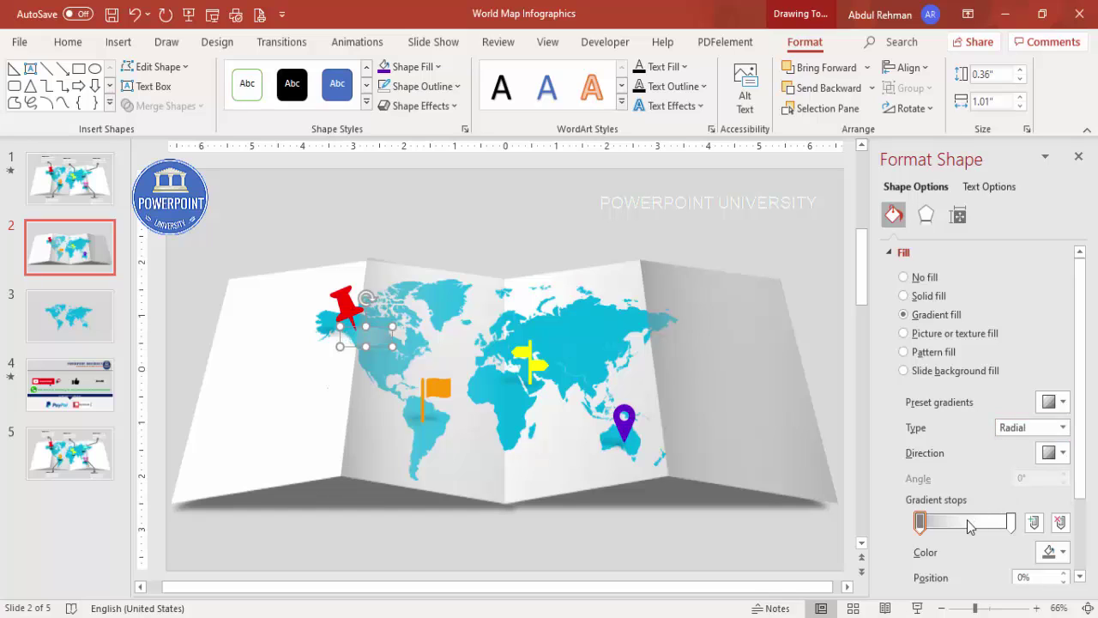
pyautogui.click(920, 523)
pyautogui.click(1064, 554)
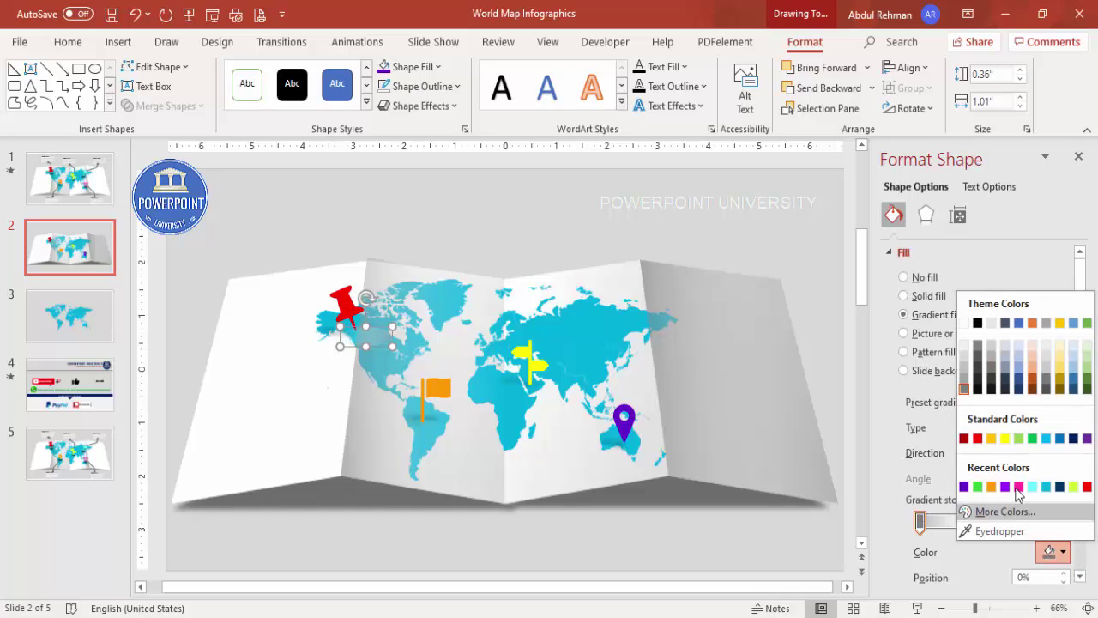
pyautogui.click(978, 324)
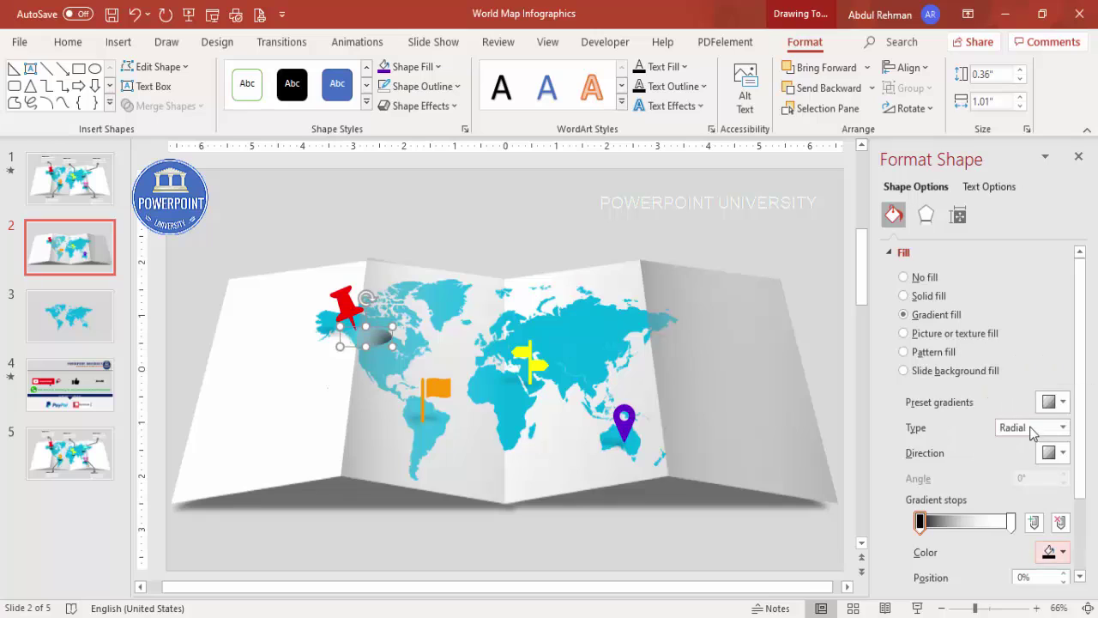
pyautogui.click(1060, 452)
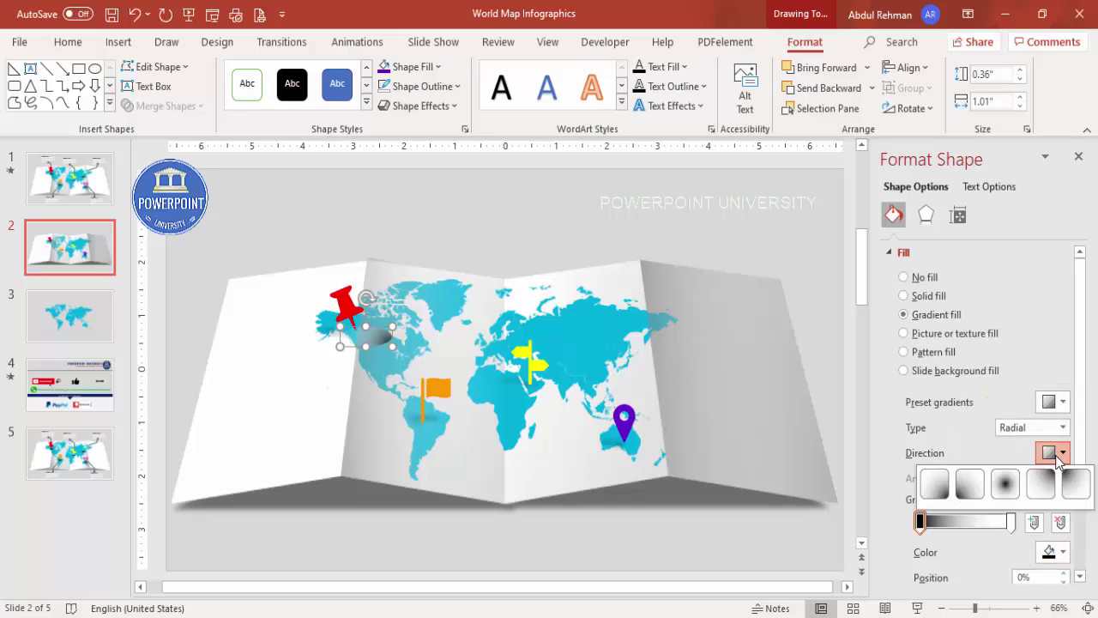
pyautogui.click(1008, 485)
# Set the outer gradient stop to the map's teal and raise its transparency.
pyautogui.click(1012, 522)
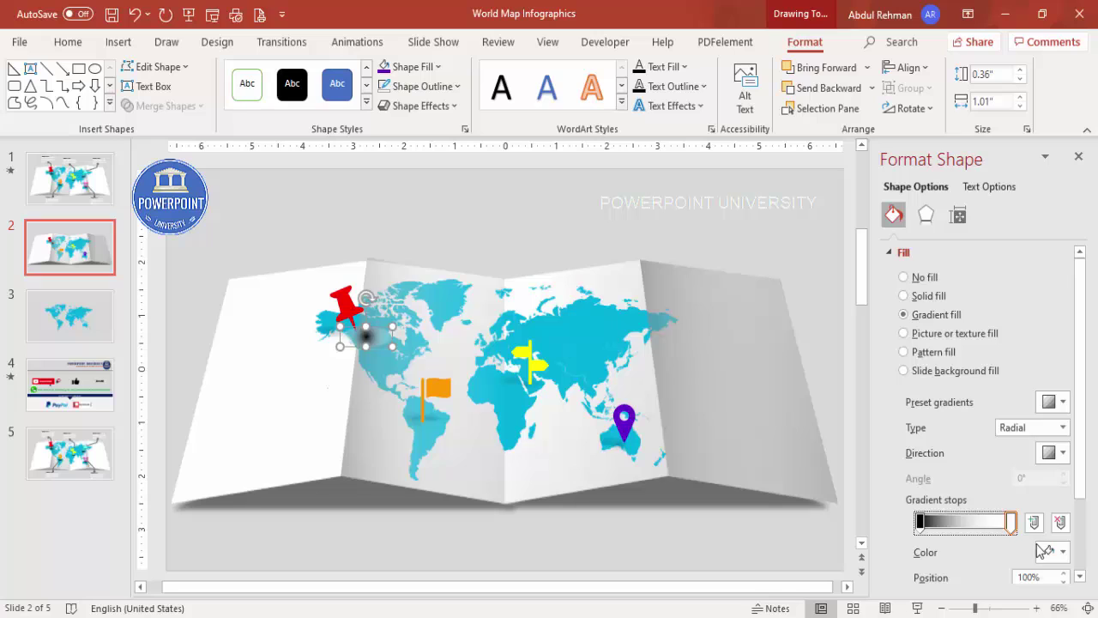
pyautogui.click(1059, 553)
pyautogui.click(995, 531)
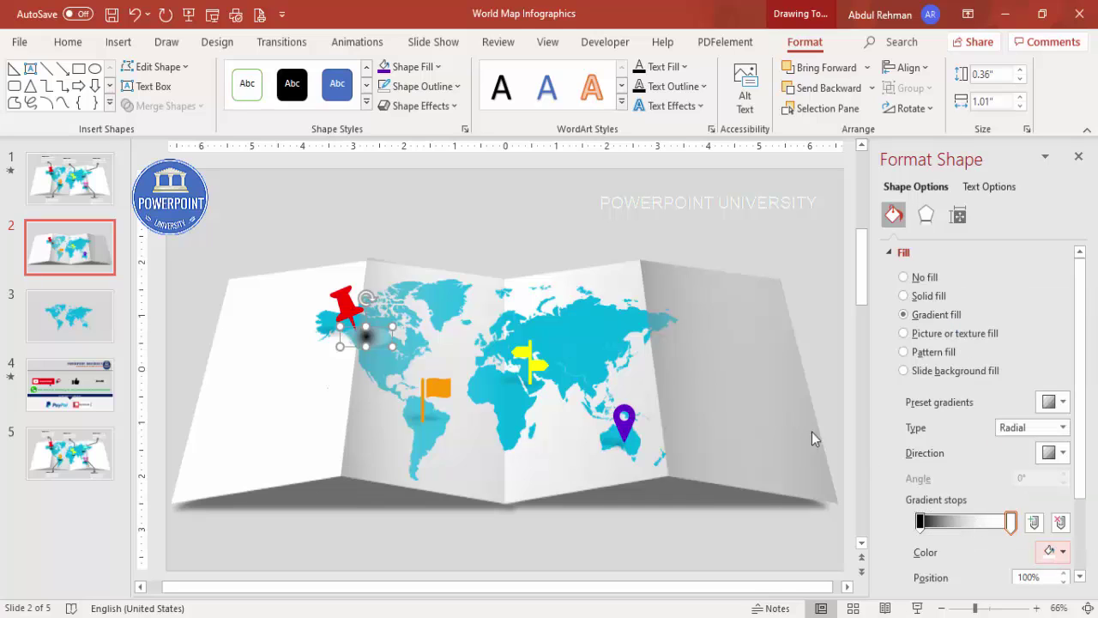
pyautogui.click(388, 355)
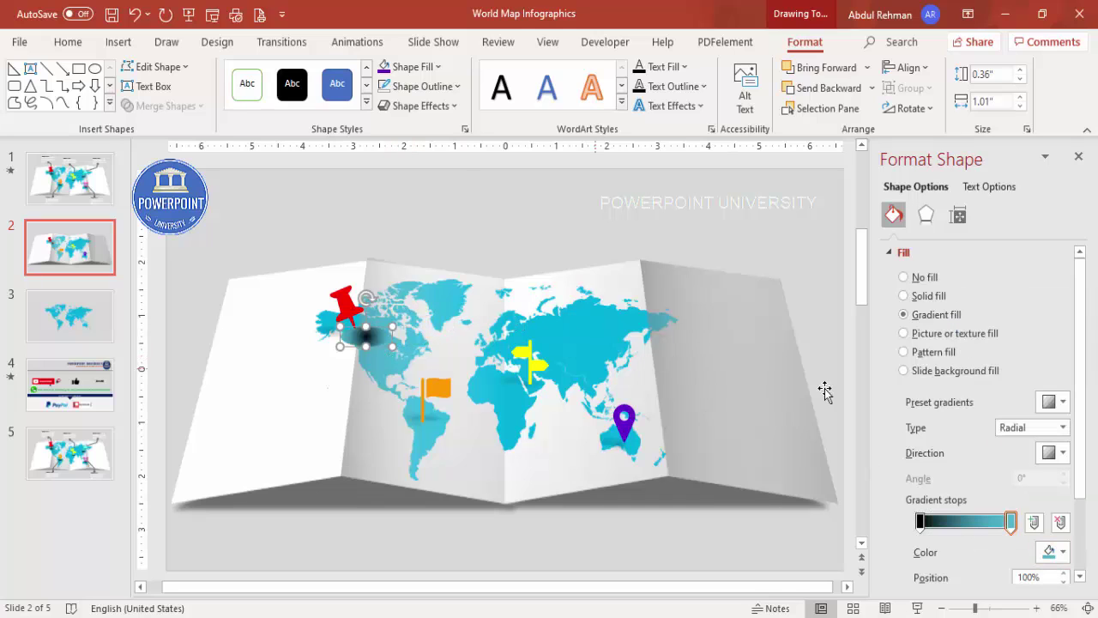
pyautogui.scroll(-3, 1030, 437)
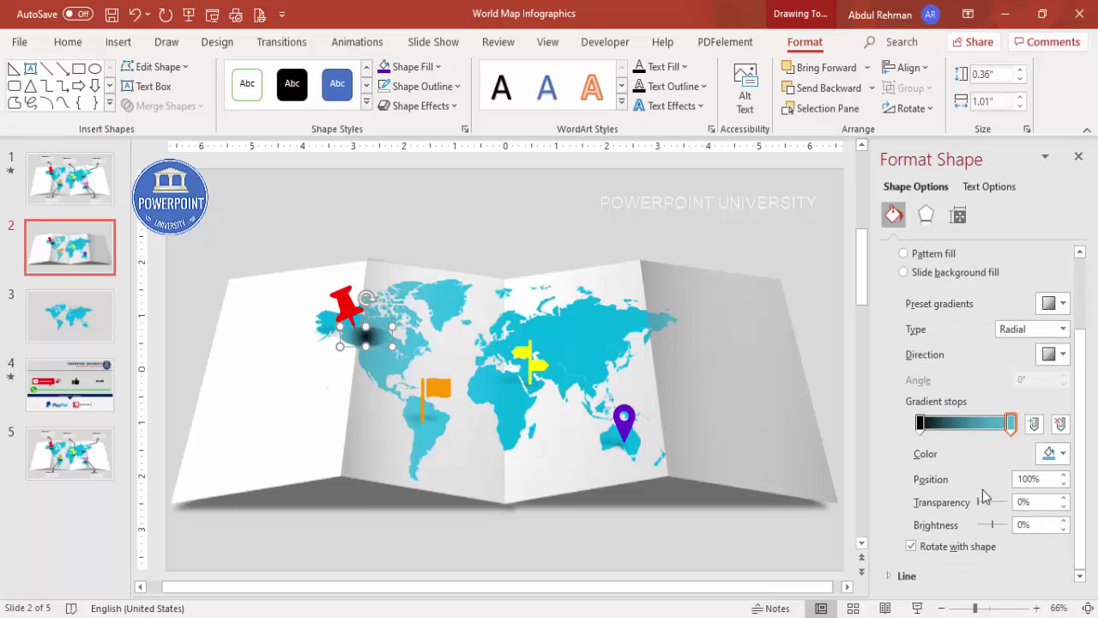
pyautogui.moveTo(981, 503)
pyautogui.mouseDown()
pyautogui.moveTo(1007, 505)
pyautogui.moveTo(987, 504)
pyautogui.mouseUp()
pyautogui.click(921, 424)
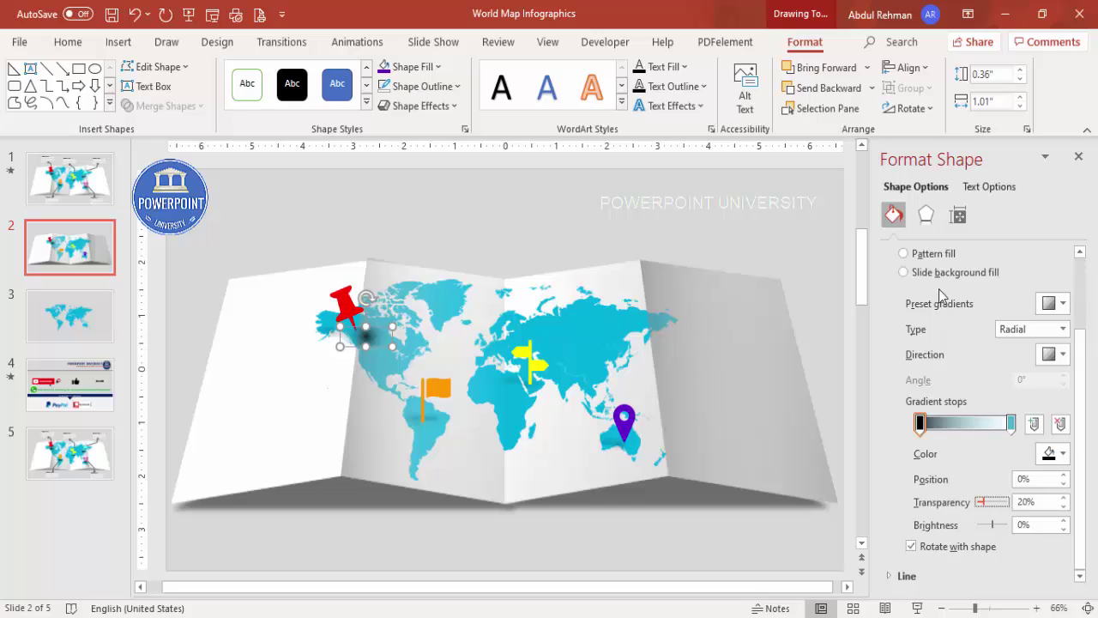
# Apply 6 pt soft edges and move the shadow beside the pin's tip.
pyautogui.click(926, 215)
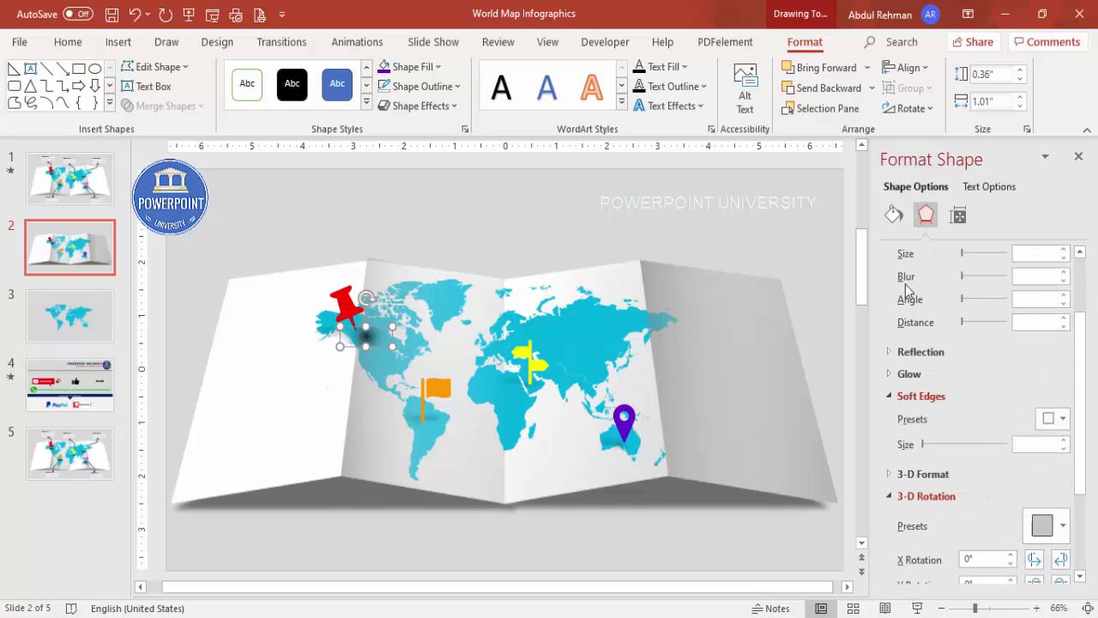
pyautogui.click(1065, 440)
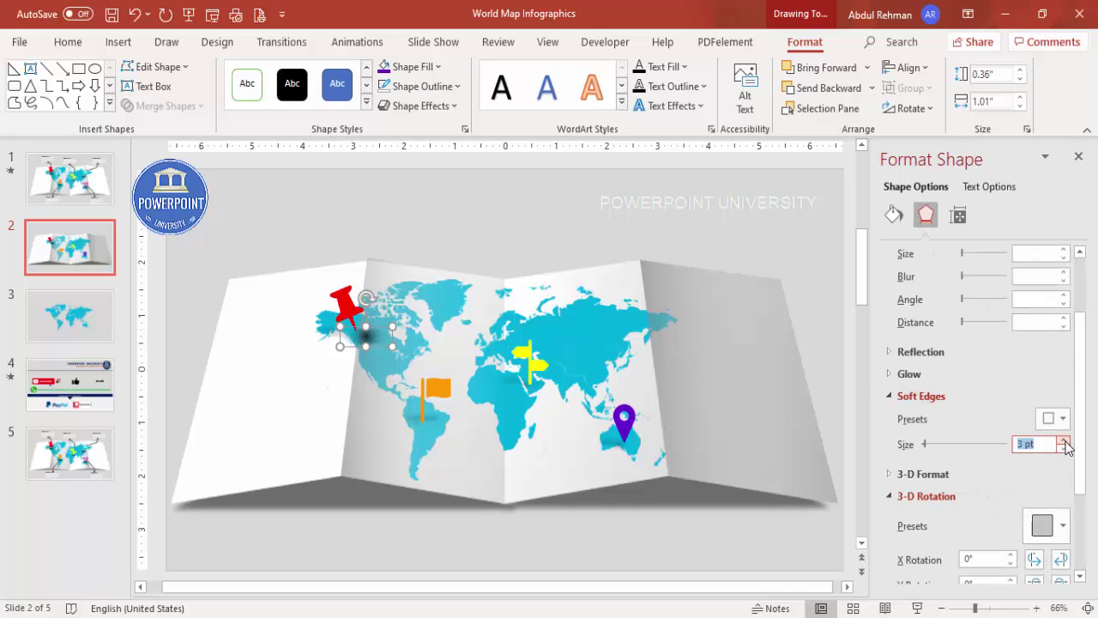
pyautogui.click(1003, 608)
pyautogui.moveTo(525, 369); pyautogui.dragTo(495, 355)
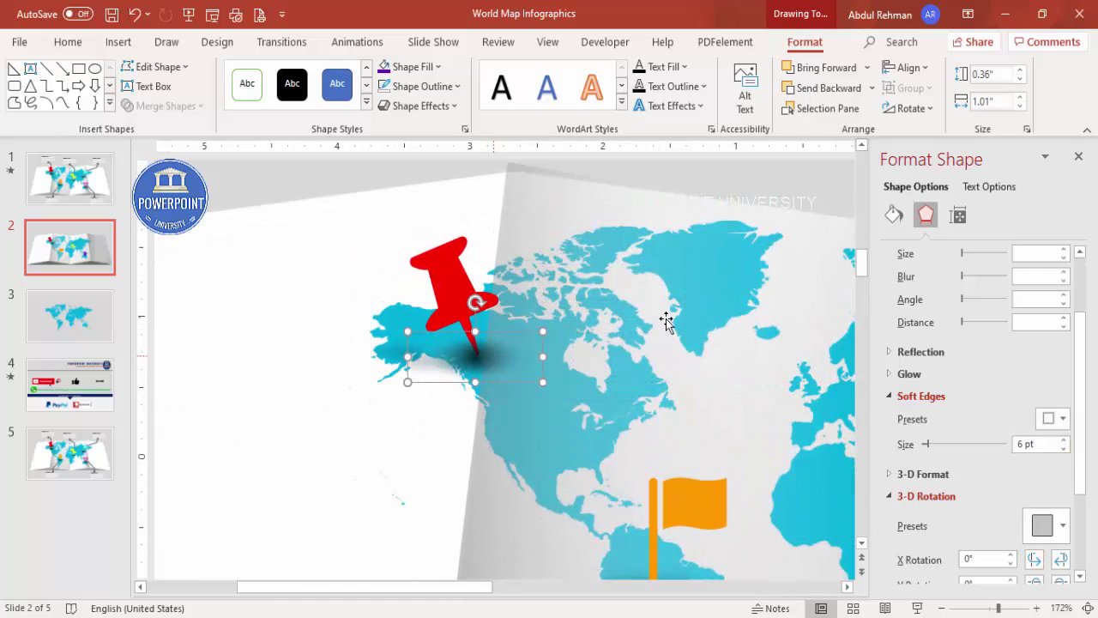
# Bring the red pin to the front of its shadow.
pyautogui.click(442, 251)
pyautogui.click(806, 41)
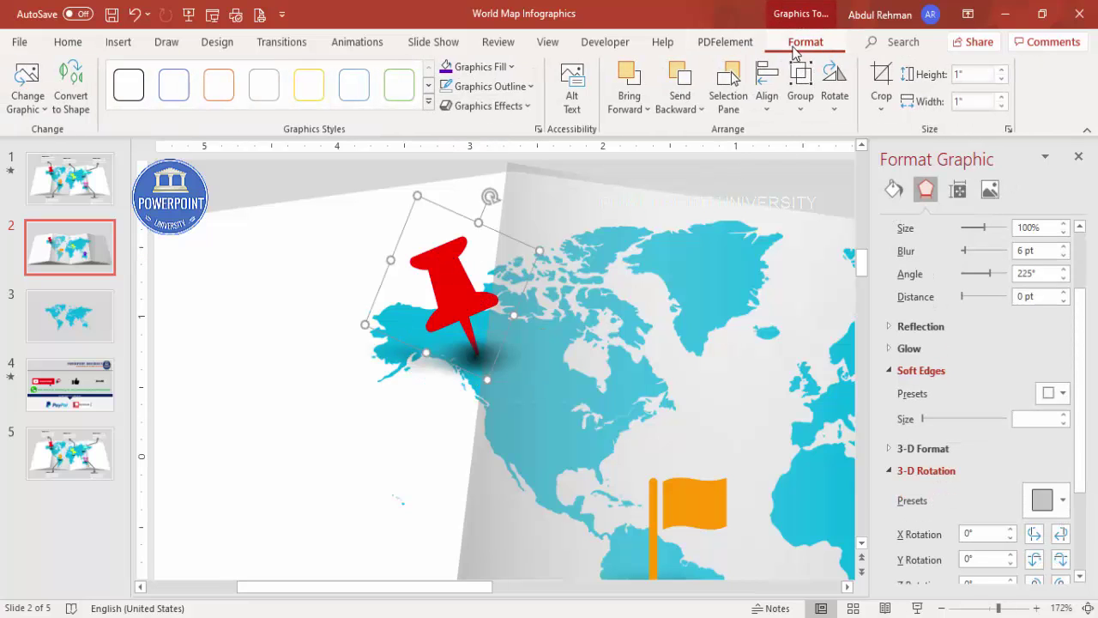
pyautogui.click(635, 108)
pyautogui.click(652, 155)
pyautogui.click(1088, 610)
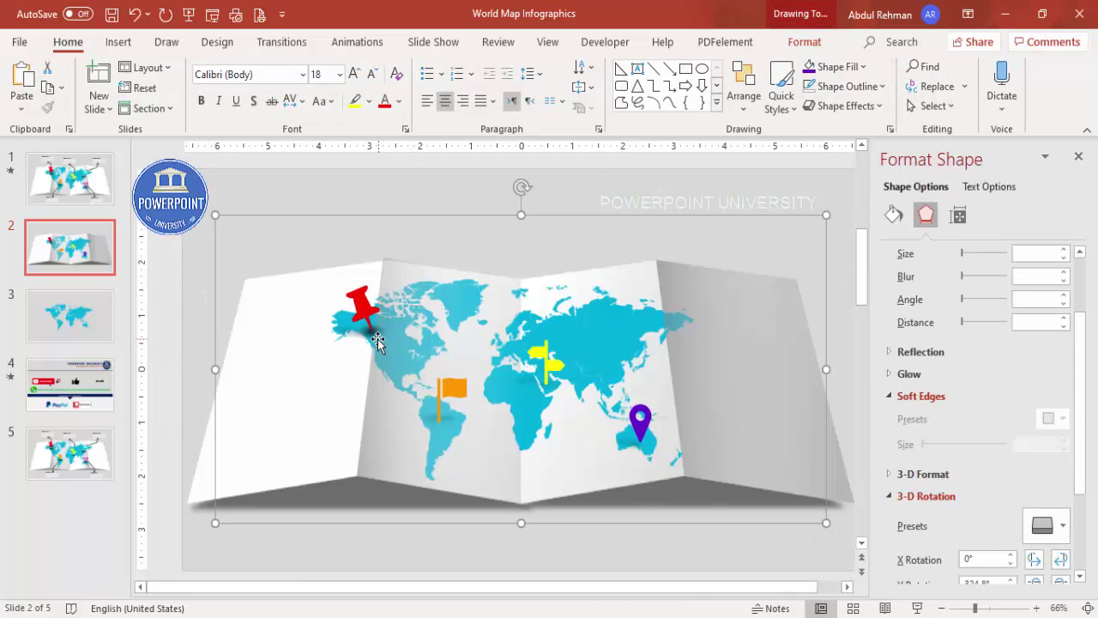
# Copy the pin's shadow under the orange flag, yellow signpost and purple marker.
pyautogui.click(370, 337)
pyautogui.click(371, 336)
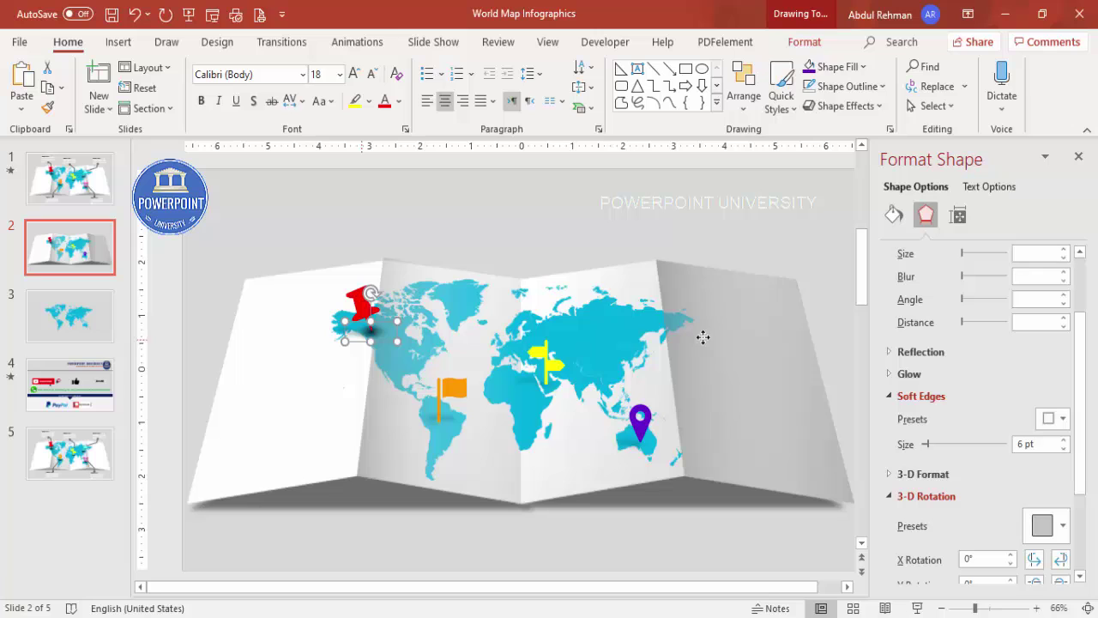
pyautogui.moveTo(378, 337); pyautogui.dragTo(441, 425)
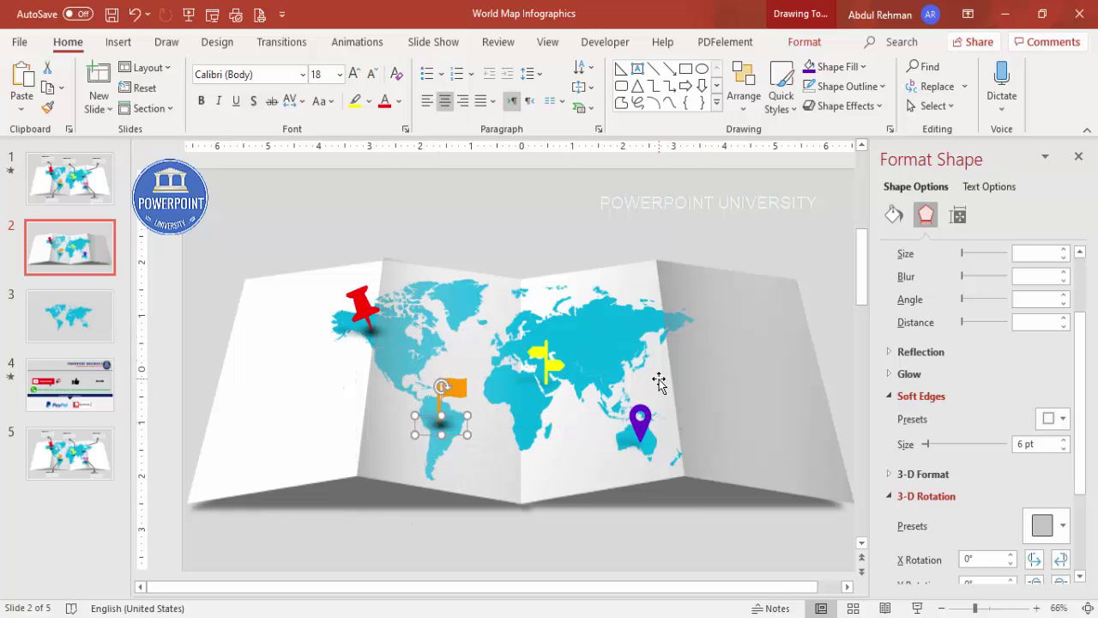
pyautogui.hotkey('ctrl', 'd')
pyautogui.moveTo(511, 513); pyautogui.dragTo(548, 386)
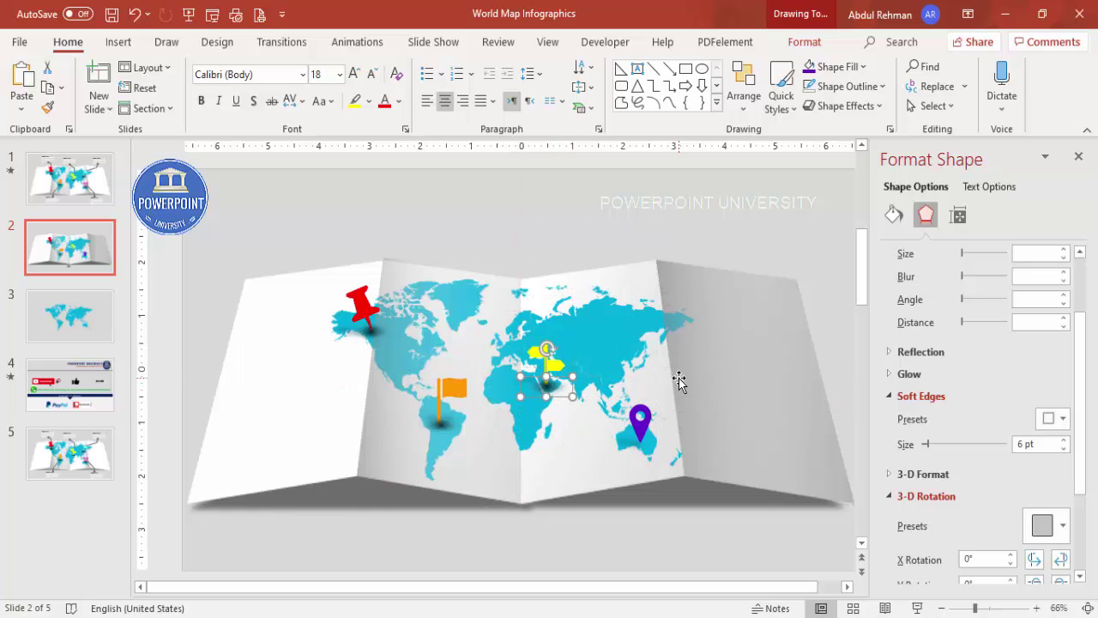
pyautogui.hotkey('ctrl', 'd')
pyautogui.moveTo(652, 350); pyautogui.dragTo(642, 440)
pyautogui.hotkey('ctrl', 'z')
# Bring the marker, signpost and flag to the front of their shadows.
pyautogui.click(648, 416)
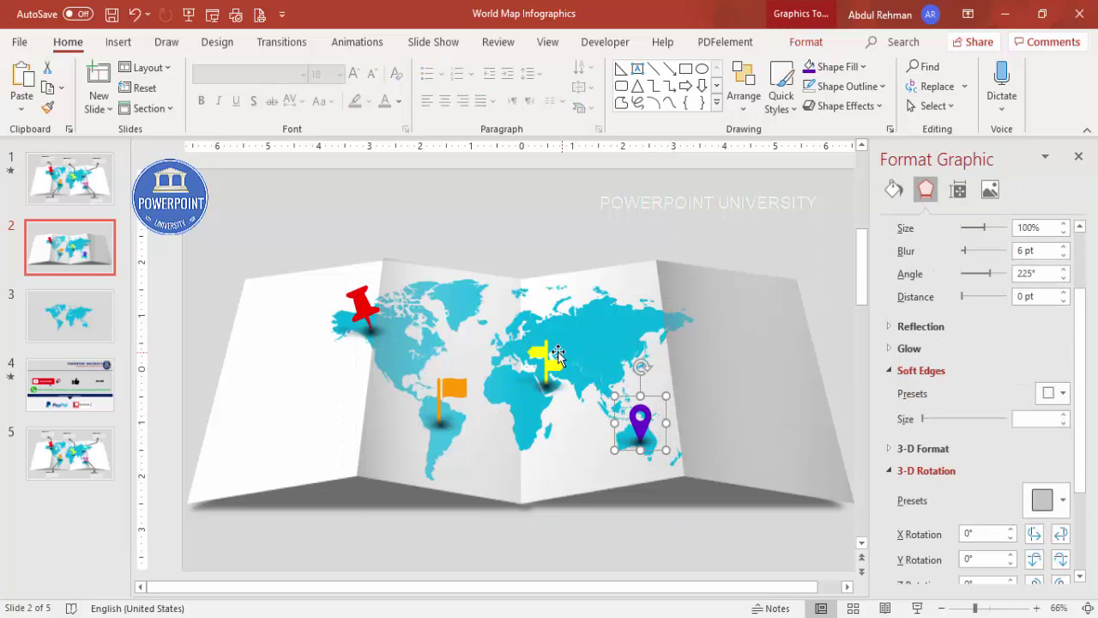
pyautogui.keyDown('shift'); pyautogui.click(539, 364); pyautogui.keyUp('shift')
pyautogui.keyDown('shift'); pyautogui.click(462, 386); pyautogui.keyUp('shift')
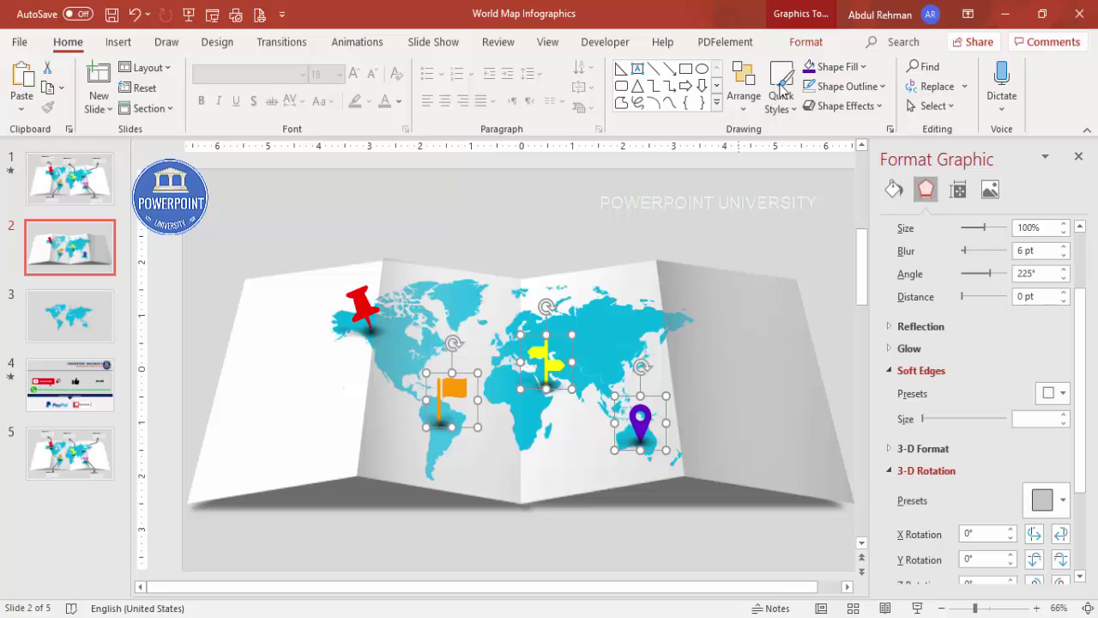
pyautogui.click(805, 41)
pyautogui.click(629, 108)
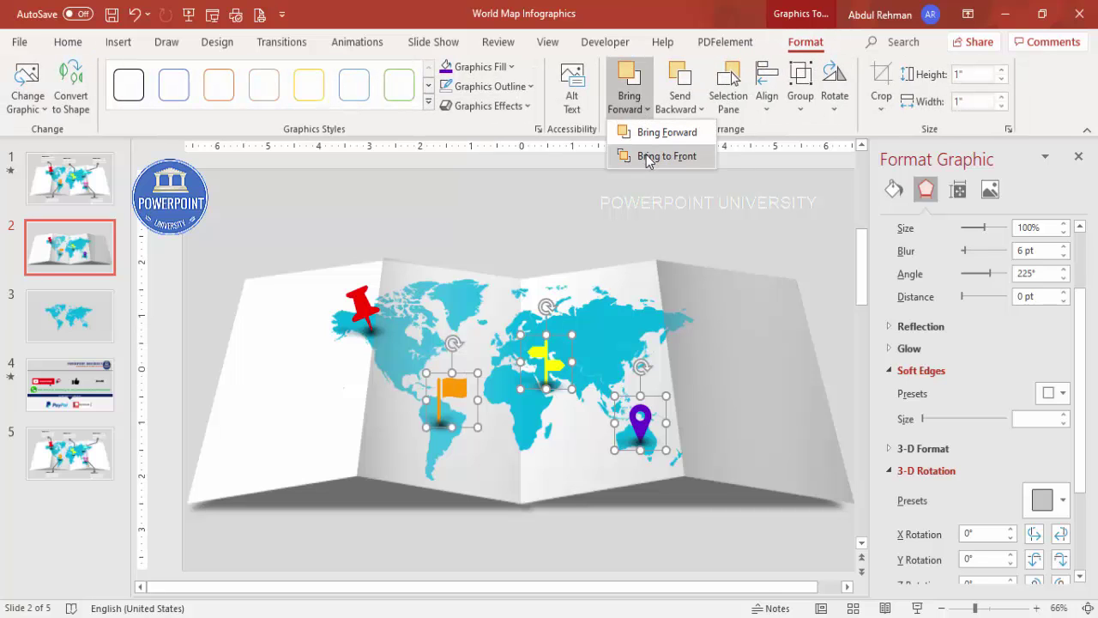
pyautogui.click(650, 154)
pyautogui.click(641, 210)
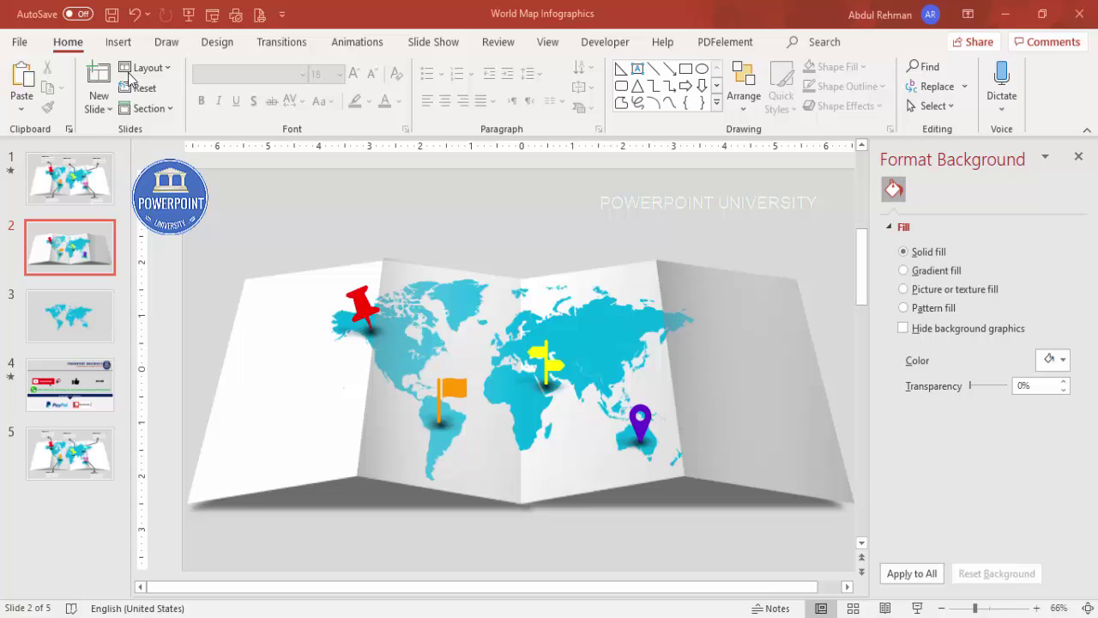
# Add a bold, centred Century Gothic title text box above the map's left side.
pyautogui.click(118, 42)
pyautogui.click(639, 89)
pyautogui.moveTo(285, 208); pyautogui.dragTo(384, 241)
pyautogui.write('Title here')
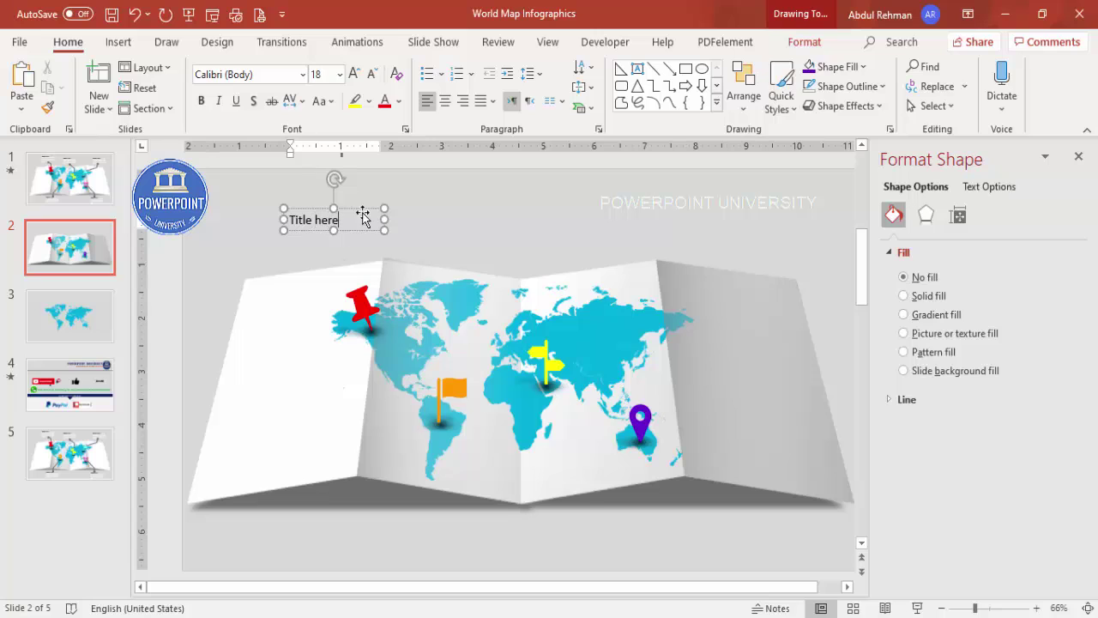
pyautogui.click(367, 210)
pyautogui.click(201, 101)
pyautogui.click(270, 74)
pyautogui.write('Century G')
pyautogui.press('Return')
pyautogui.click(445, 100)
pyautogui.click(481, 211)
# Add a centred white 14 pt 'Add your detail text here' box under the title.
pyautogui.click(119, 42)
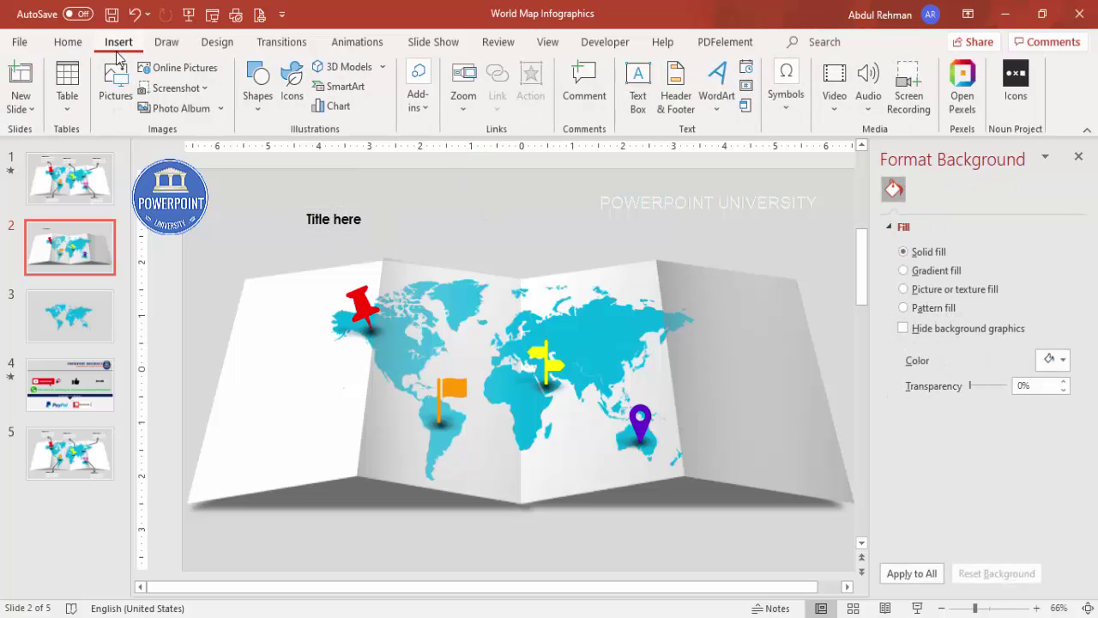
pyautogui.click(639, 86)
pyautogui.moveTo(306, 243); pyautogui.dragTo(433, 271)
pyautogui.write('Add your detail')
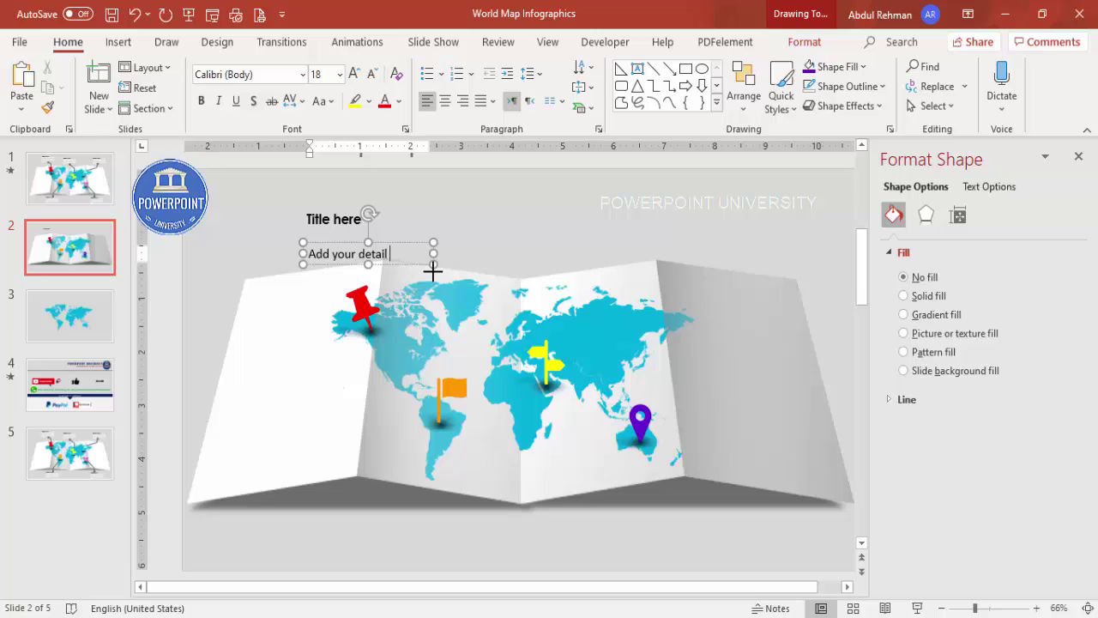
pyautogui.write(' text here')
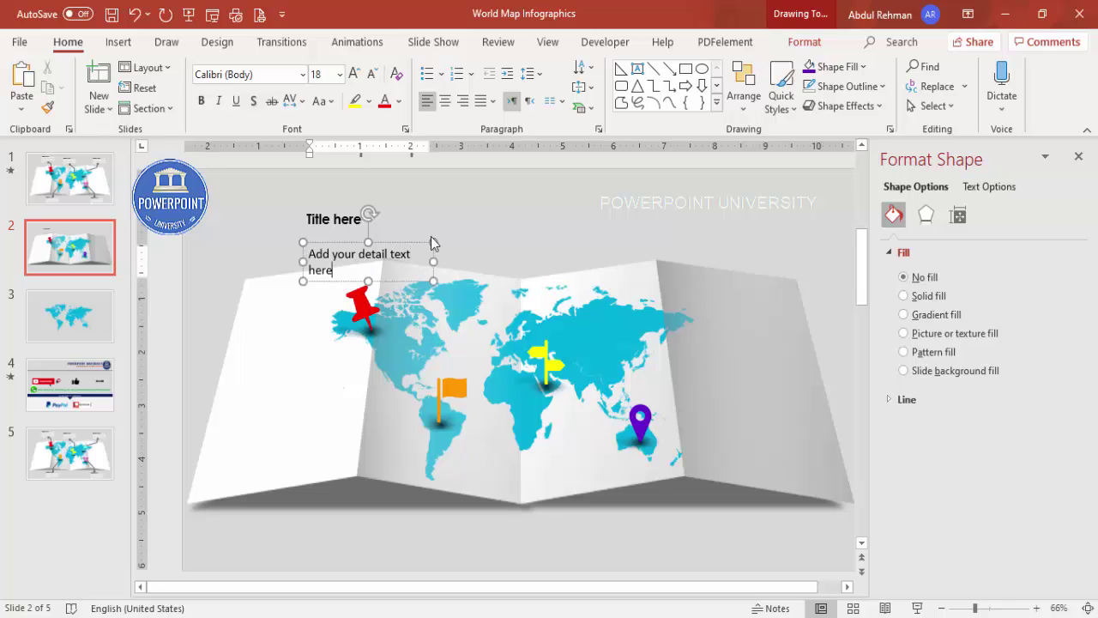
pyautogui.moveTo(420, 248); pyautogui.dragTo(414, 234)
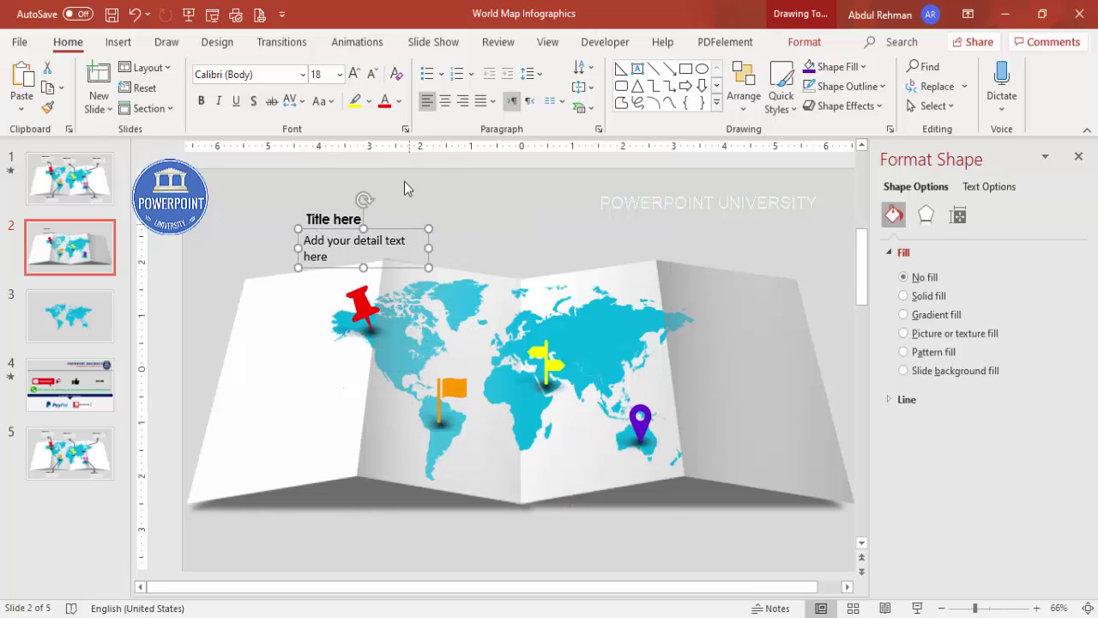
pyautogui.click(449, 100)
pyautogui.click(398, 101)
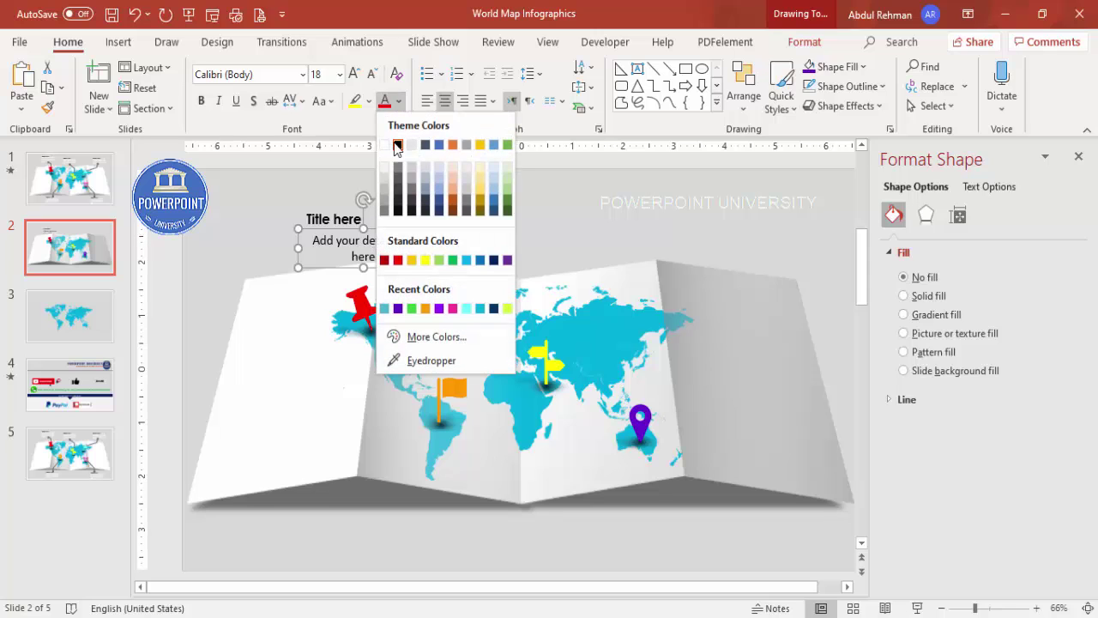
pyautogui.click(385, 145)
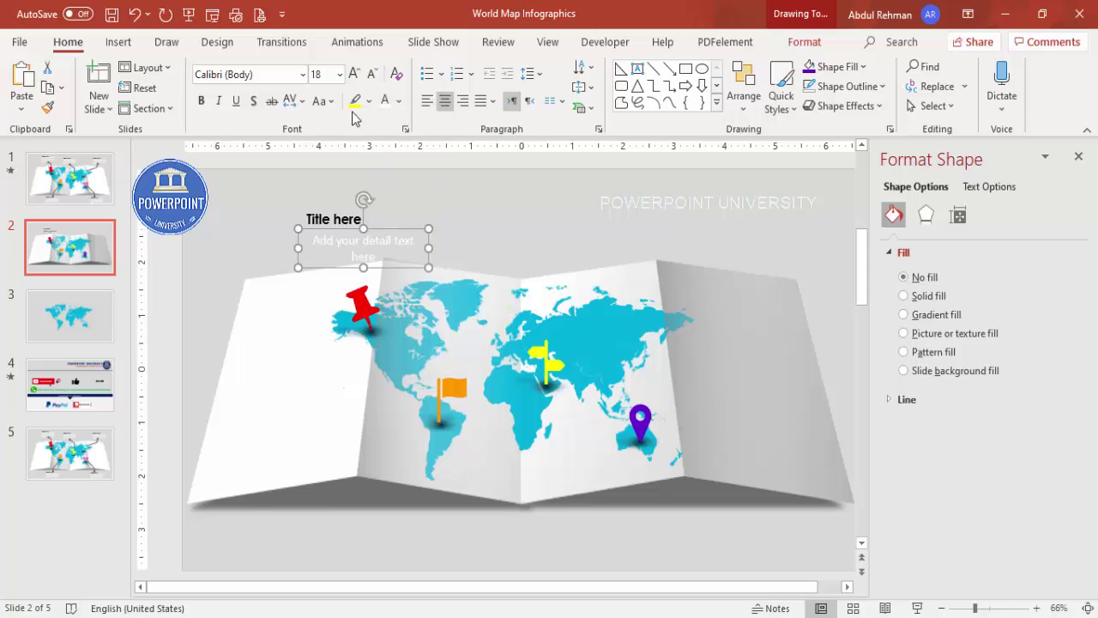
pyautogui.click(375, 74)
pyautogui.click(375, 74)
pyautogui.moveTo(428, 247); pyautogui.dragTo(368, 224)
# Group the title and detail text boxes into one callout.
pyautogui.keyDown('shift'); pyautogui.click(360, 217); pyautogui.keyUp('shift')
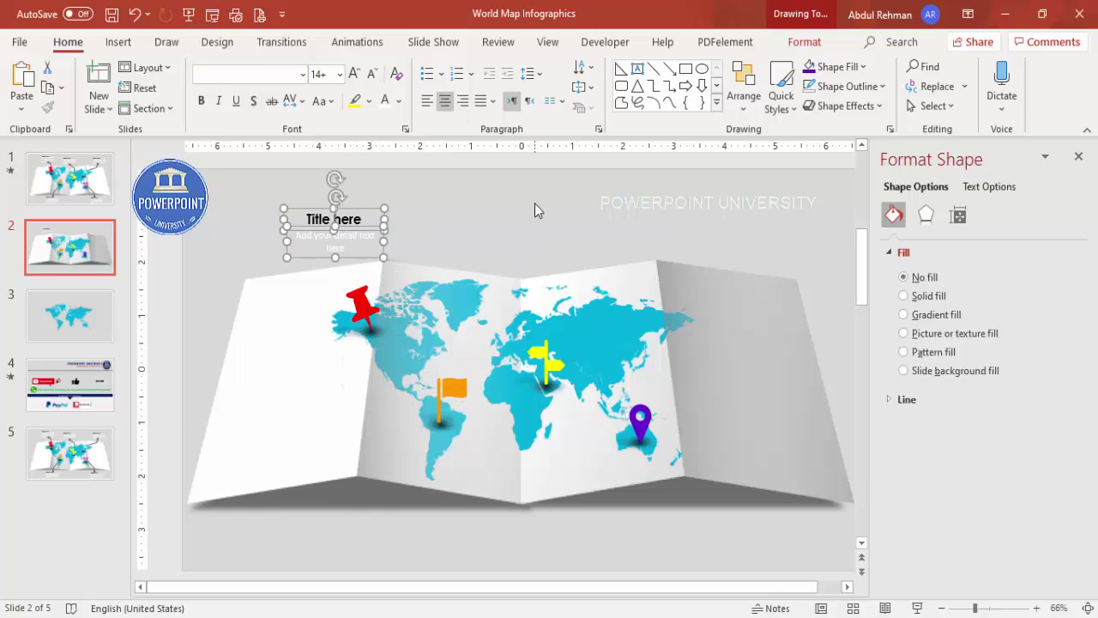
pyautogui.hotkey('ctrl', 'g')
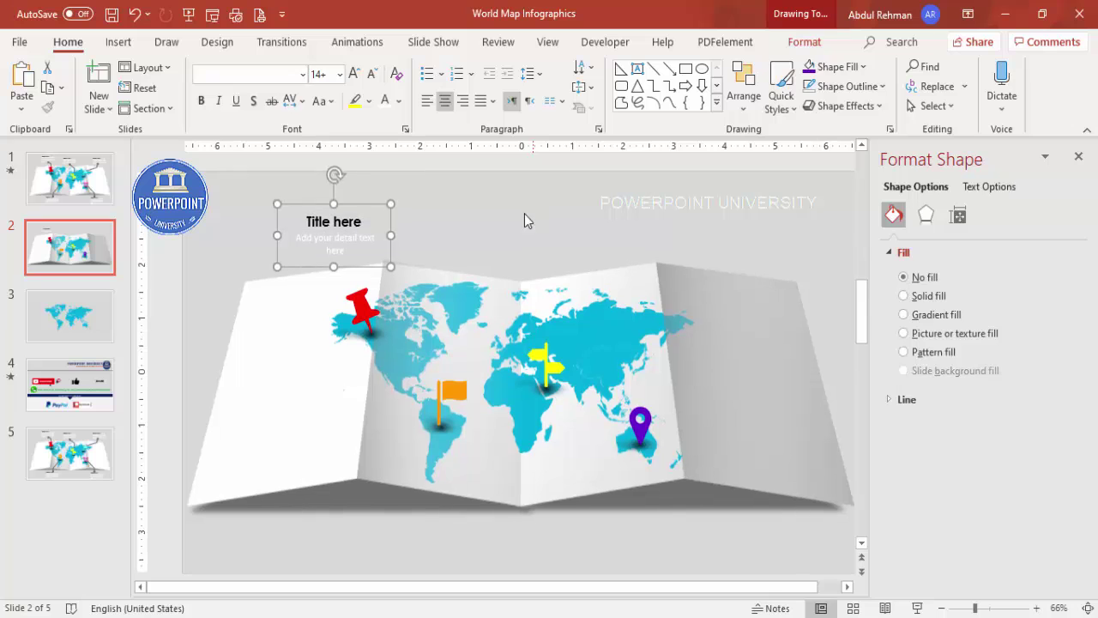
pyautogui.click(447, 222)
pyautogui.click(118, 41)
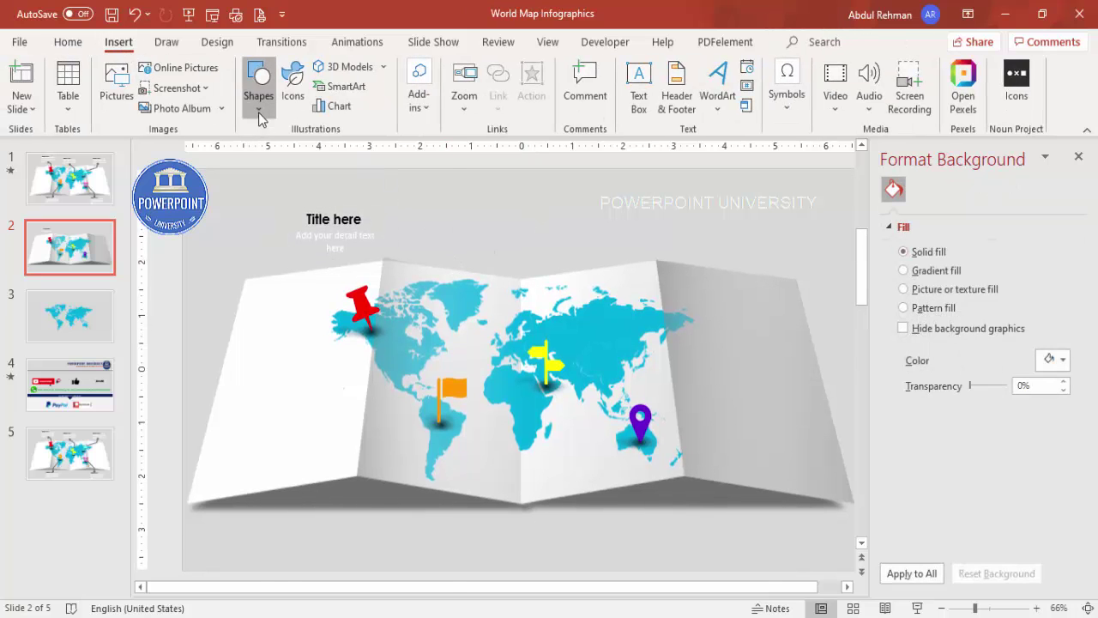
# Draw a thin line from the callout down to the red pushpin.
pyautogui.click(260, 108)
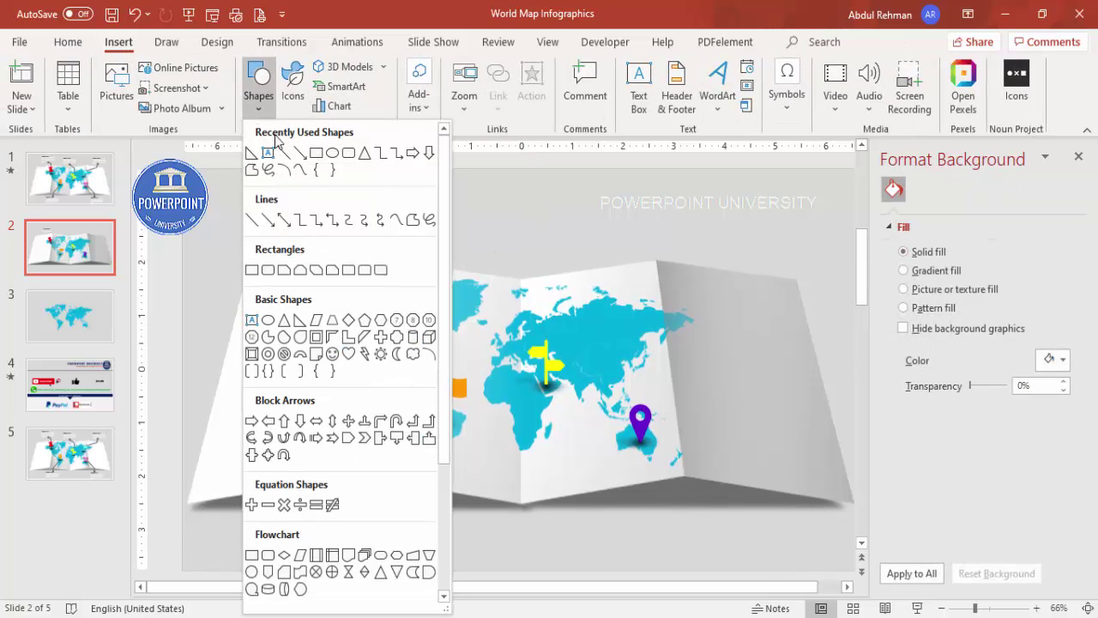
pyautogui.click(412, 221)
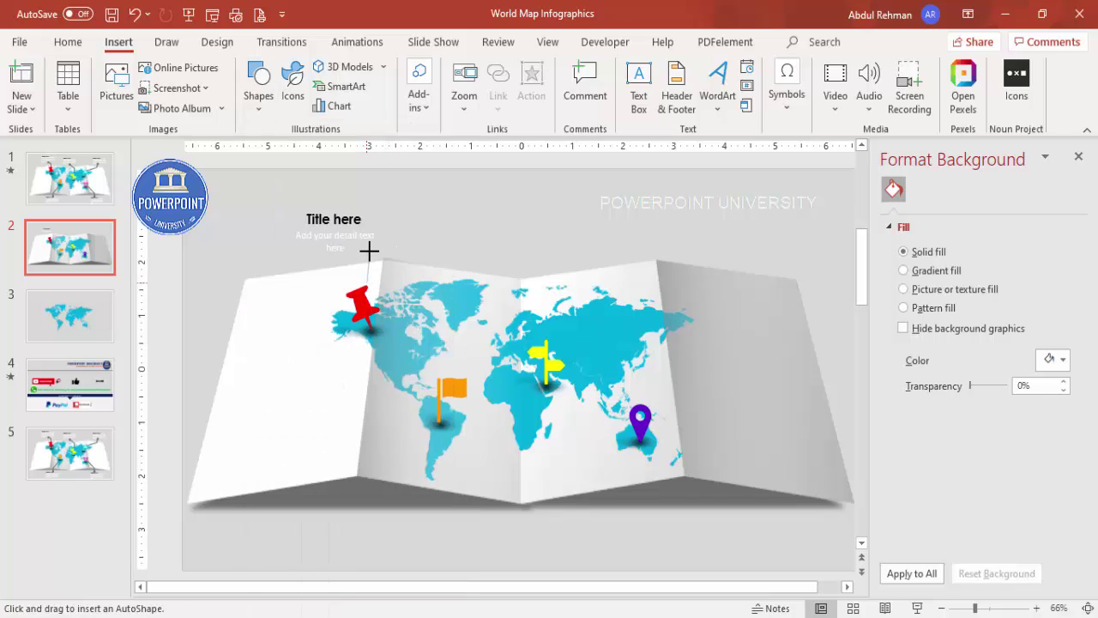
pyautogui.moveTo(353, 244); pyautogui.dragTo(370, 283)
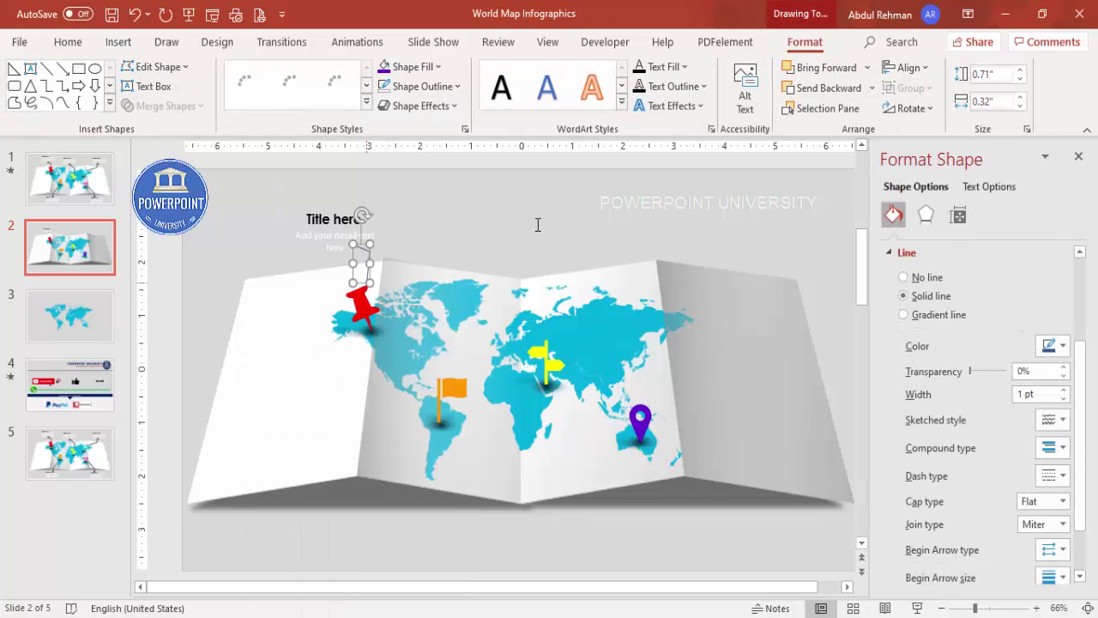
pyautogui.scroll(-1, 1090, 475)
pyautogui.scroll(-1, 1088, 480)
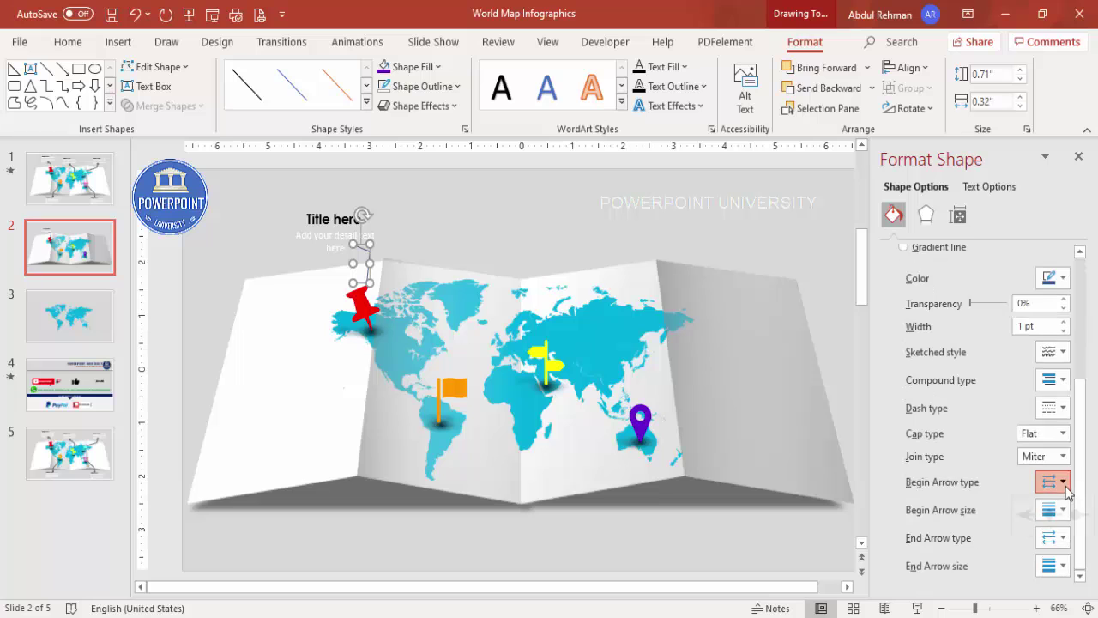
# Set the line's begin and end arrow types so it ends in a round dot.
pyautogui.click(1063, 482)
pyautogui.click(1078, 537)
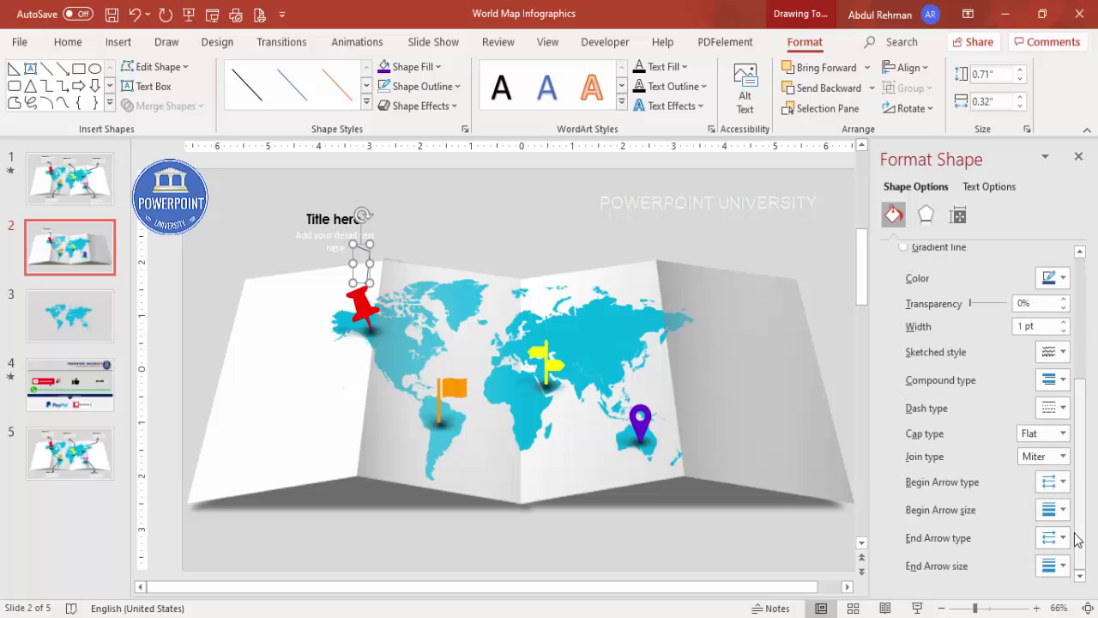
pyautogui.click(539, 257)
pyautogui.click(365, 266)
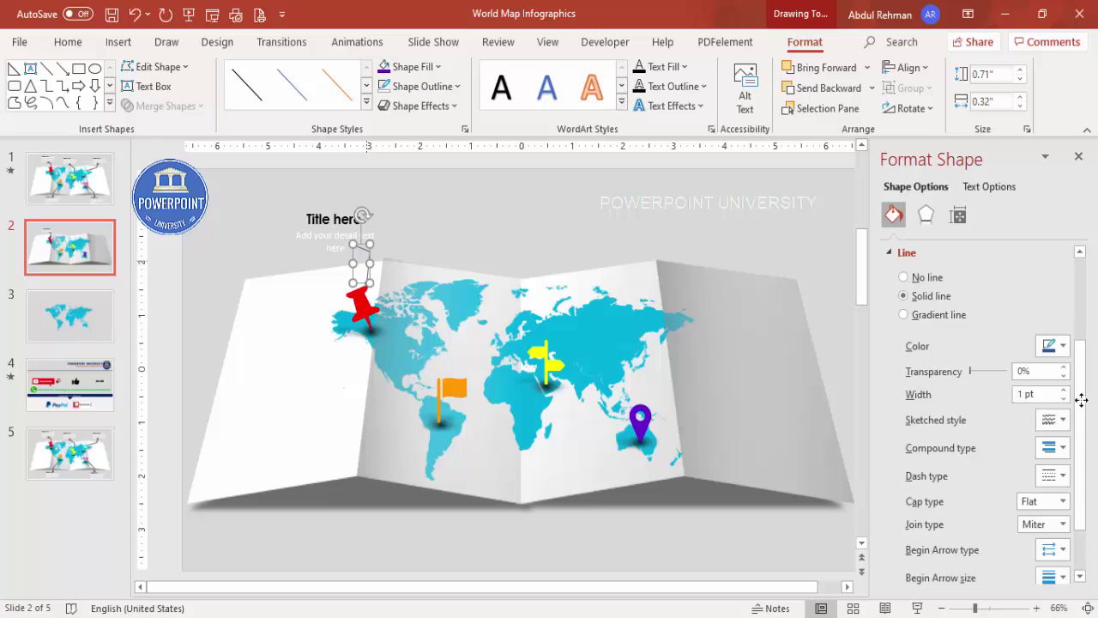
pyautogui.scroll(-2, 1065, 480)
pyautogui.click(1062, 484)
pyautogui.click(1062, 534)
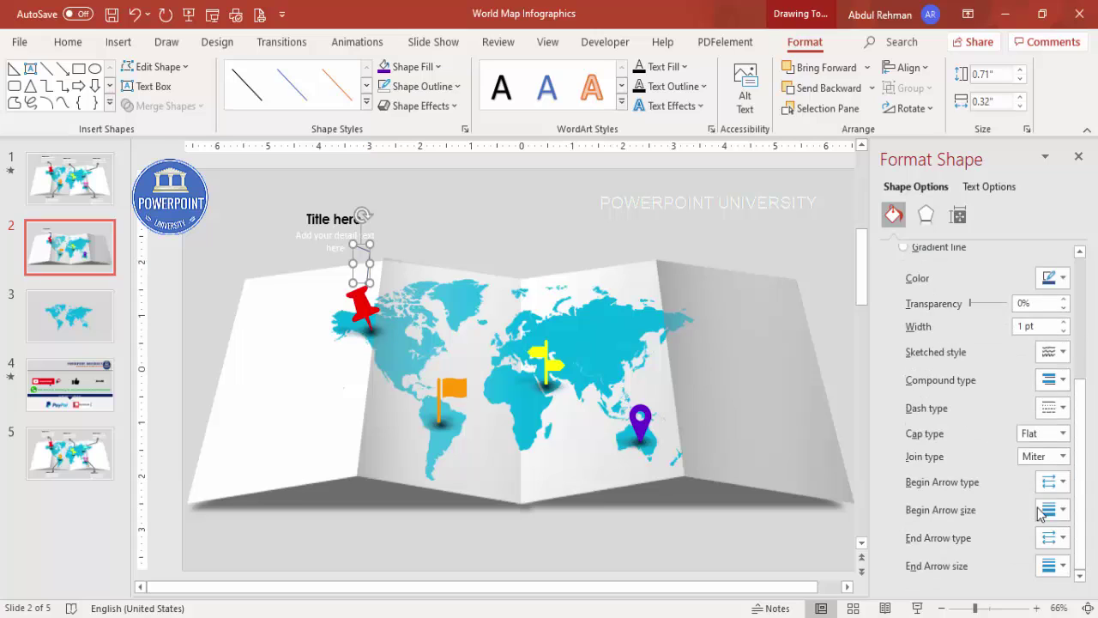
pyautogui.click(1064, 538)
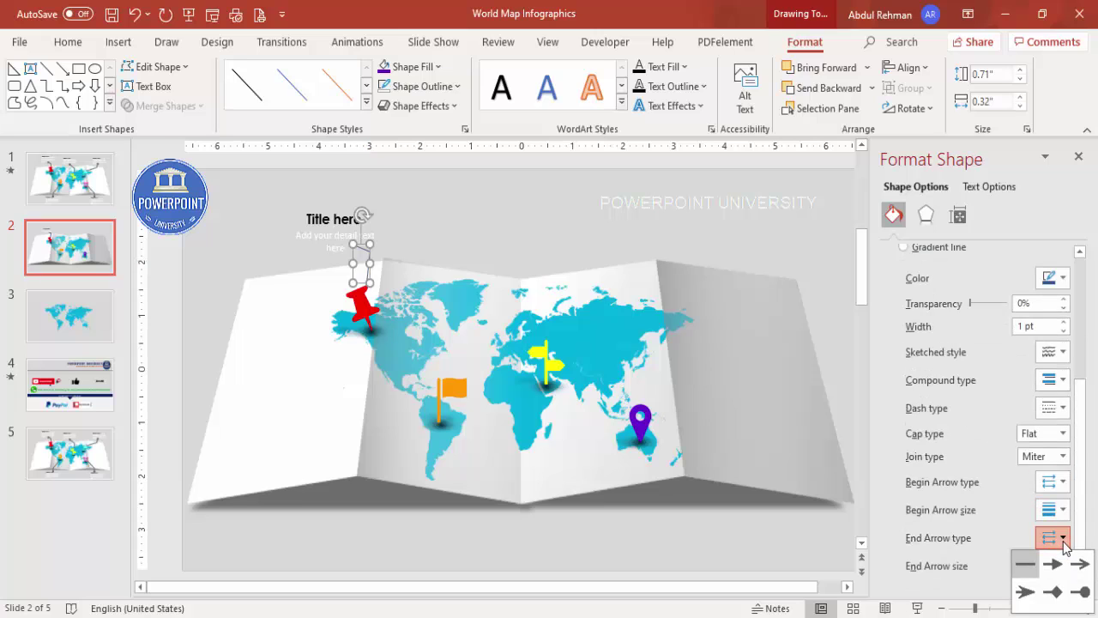
pyautogui.click(1063, 596)
pyautogui.click(377, 224)
pyautogui.click(466, 231)
pyautogui.click(363, 206)
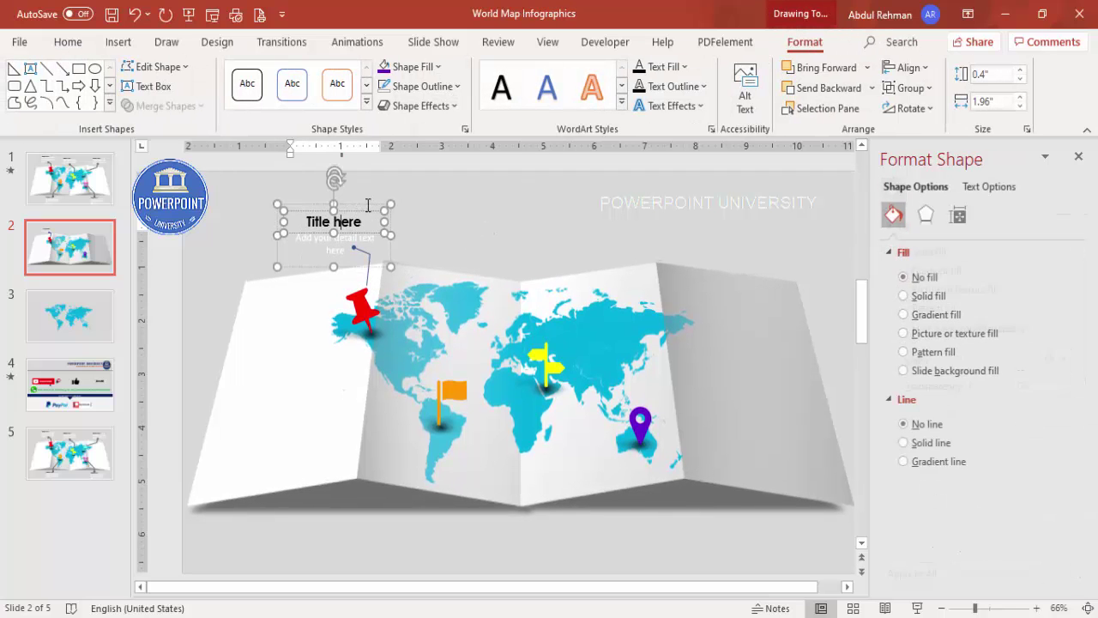
# Copy the Title here callout and align the copy with the map's edge.
pyautogui.moveTo(367, 206); pyautogui.dragTo(751, 411)
pyautogui.scroll(-5, 510, 524)
pyautogui.scroll(1, 728, 490)
pyautogui.moveTo(726, 512); pyautogui.dragTo(448, 190)
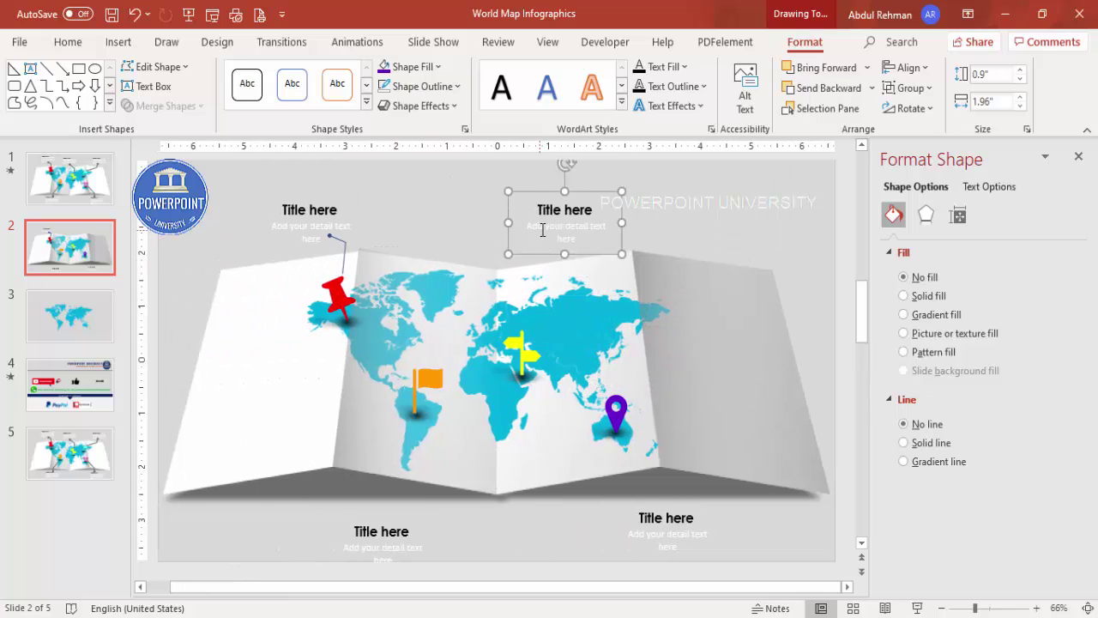
# Set the copy's detail text colour to White, Darker 50%.
pyautogui.click(548, 230)
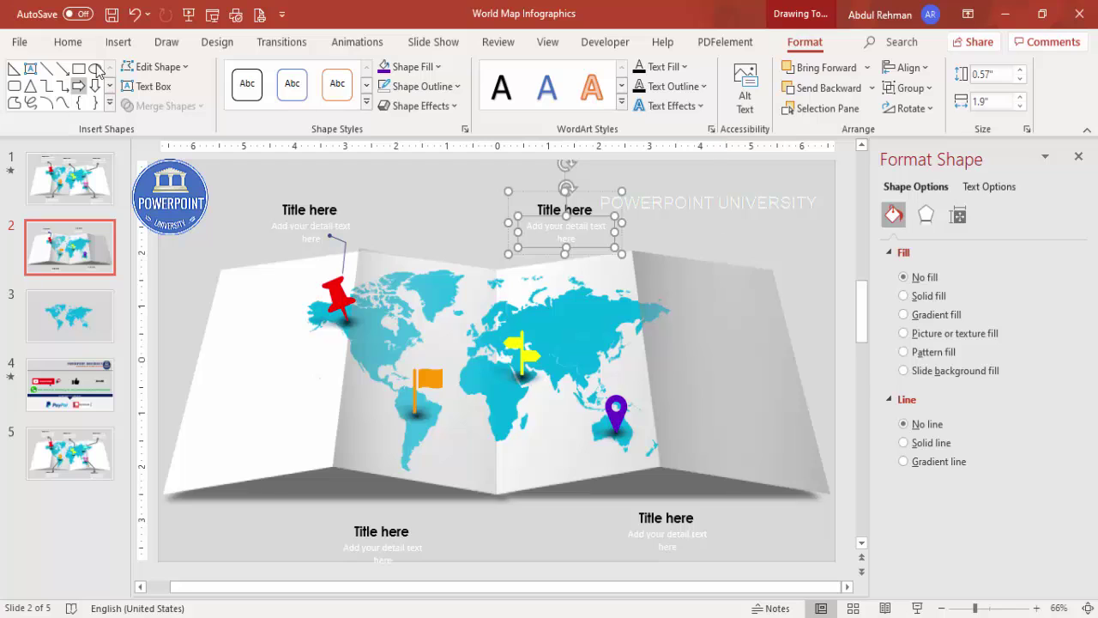
pyautogui.click(68, 41)
pyautogui.click(398, 100)
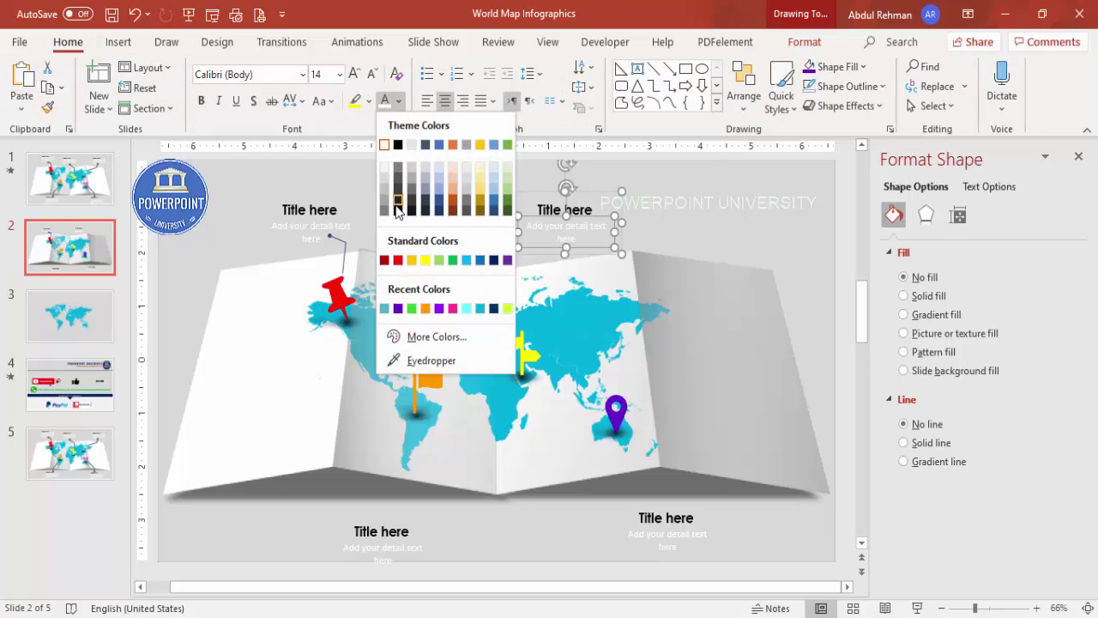
pyautogui.click(386, 211)
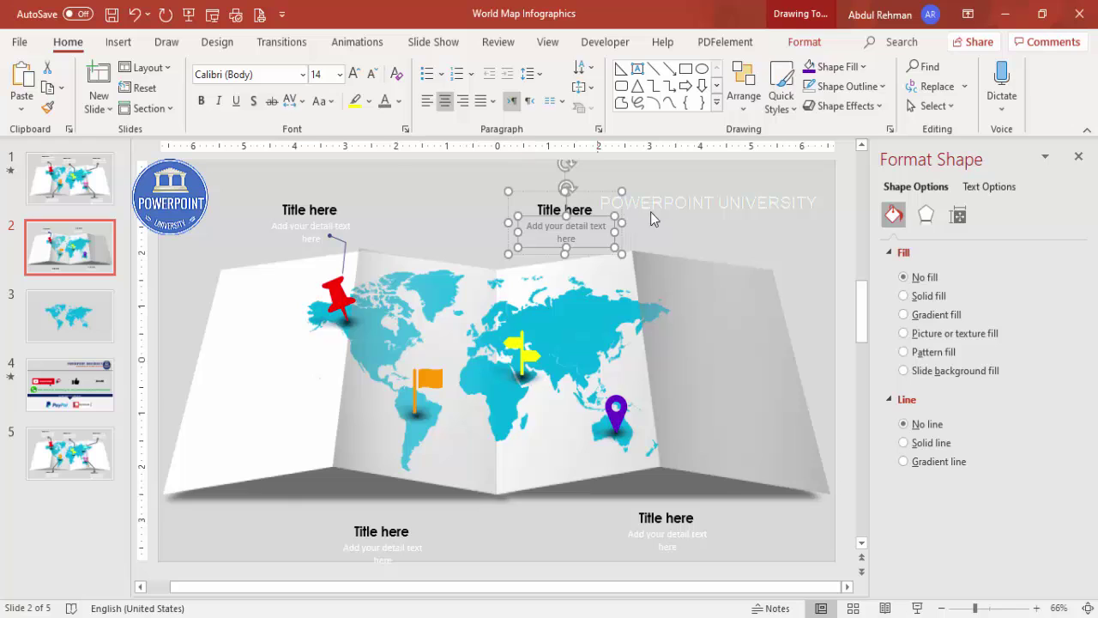
pyautogui.click(682, 202)
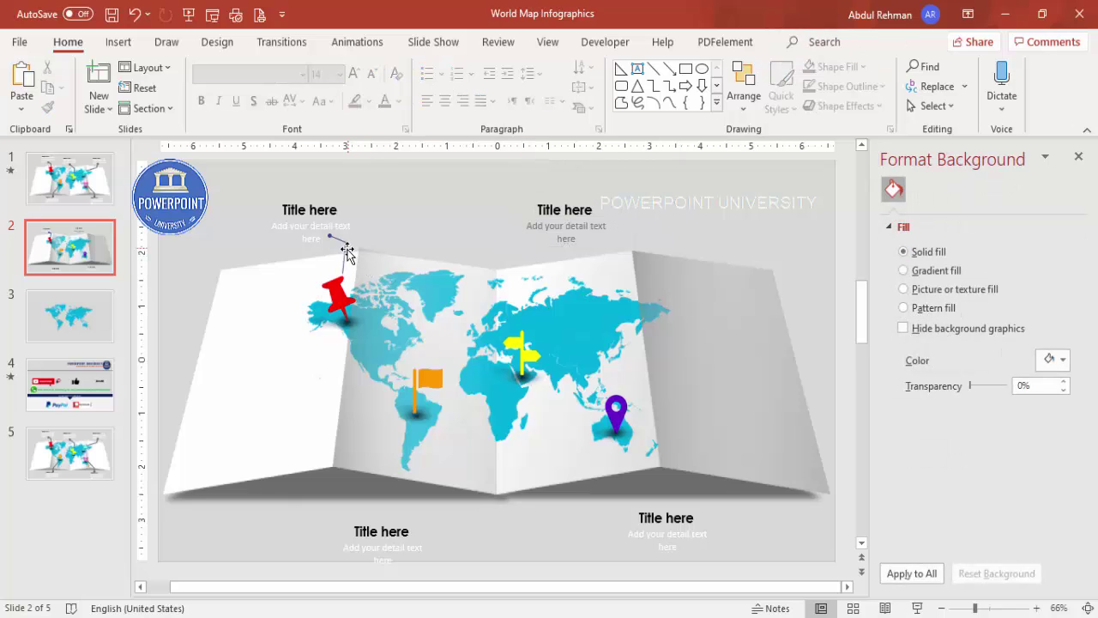
# Draw a line from the orange flag to the lower-left Title here callout.
pyautogui.click(118, 41)
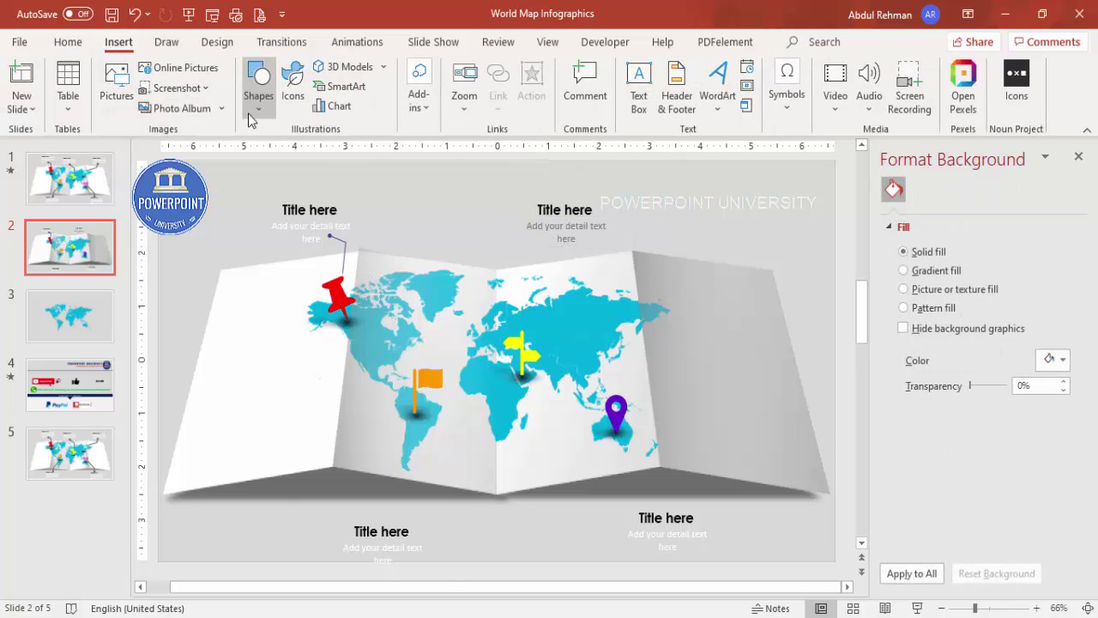
pyautogui.click(253, 108)
pyautogui.click(413, 221)
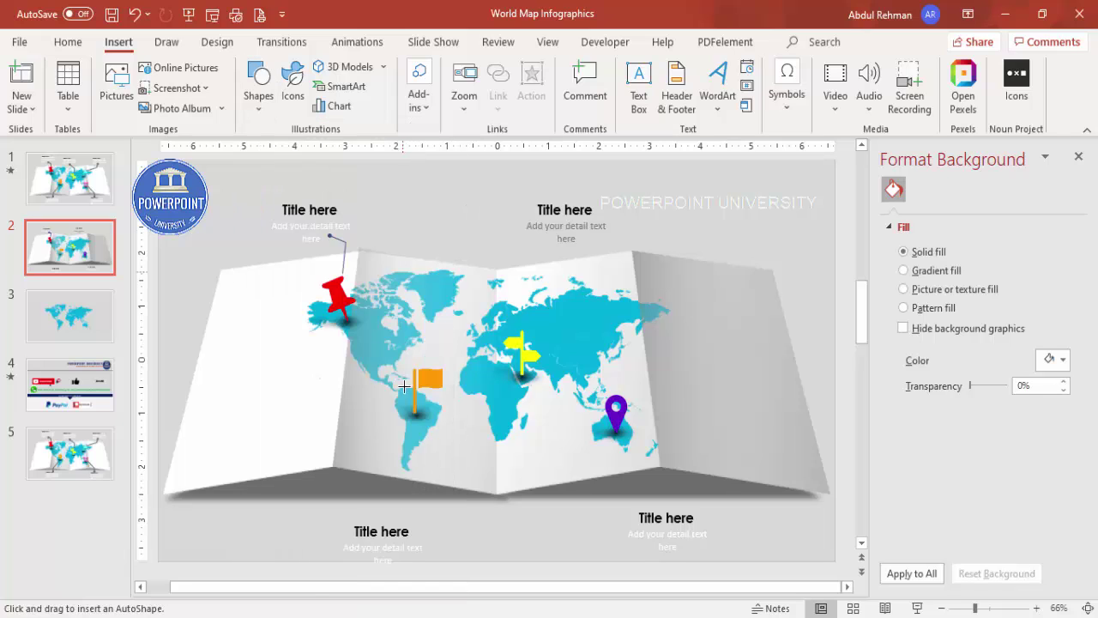
pyautogui.moveTo(360, 473); pyautogui.dragTo(367, 521)
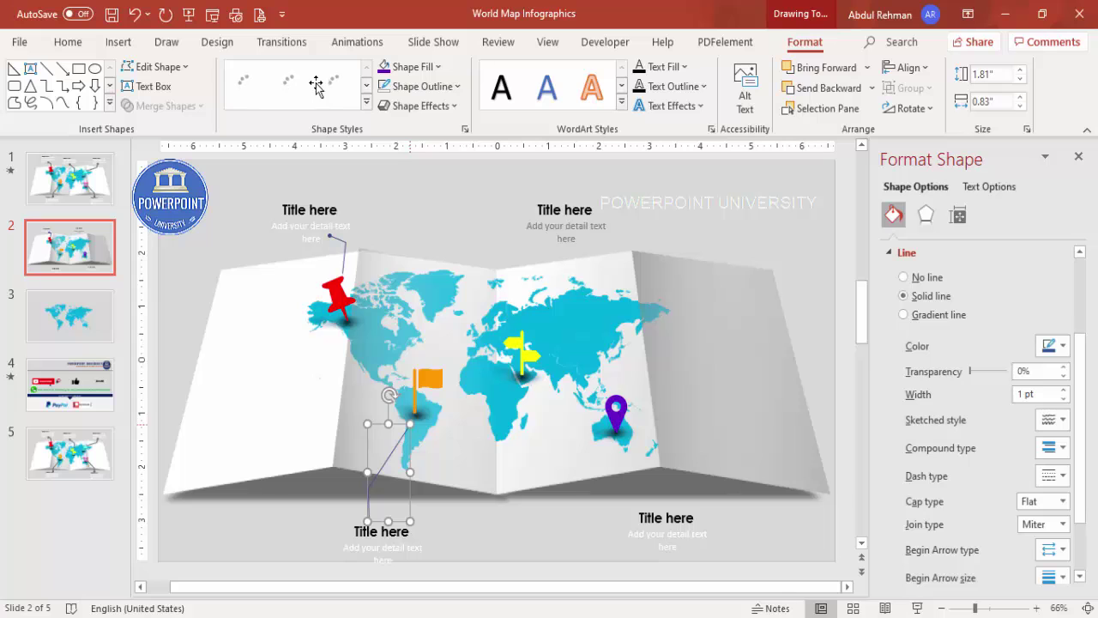
# Draw a line from the upper callout down to the yellow signpost.
pyautogui.click(119, 43)
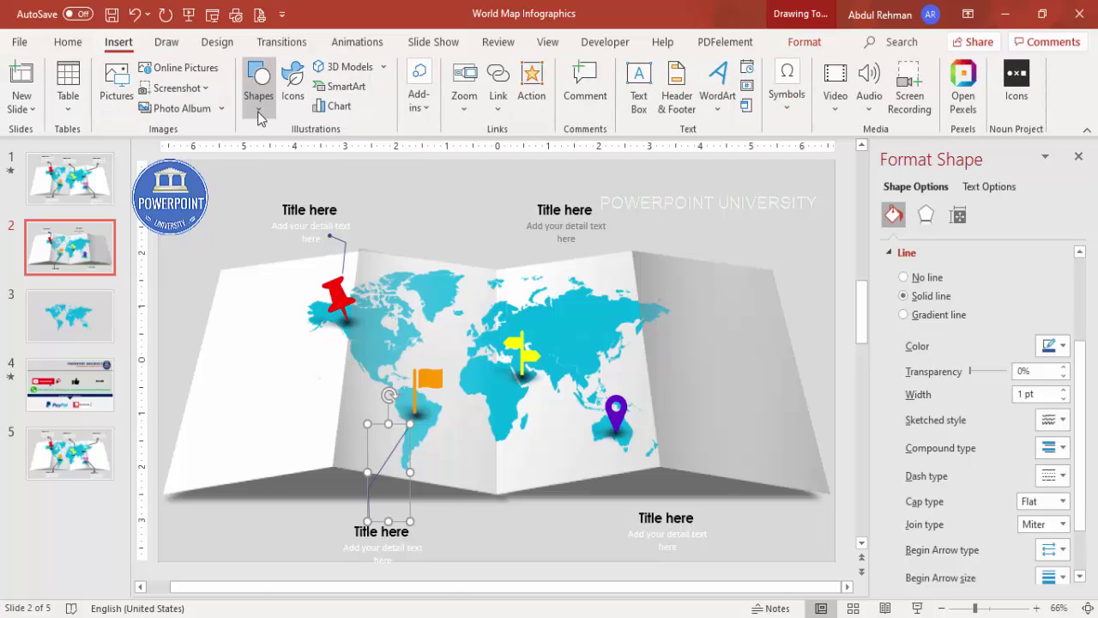
pyautogui.click(258, 86)
pyautogui.click(411, 221)
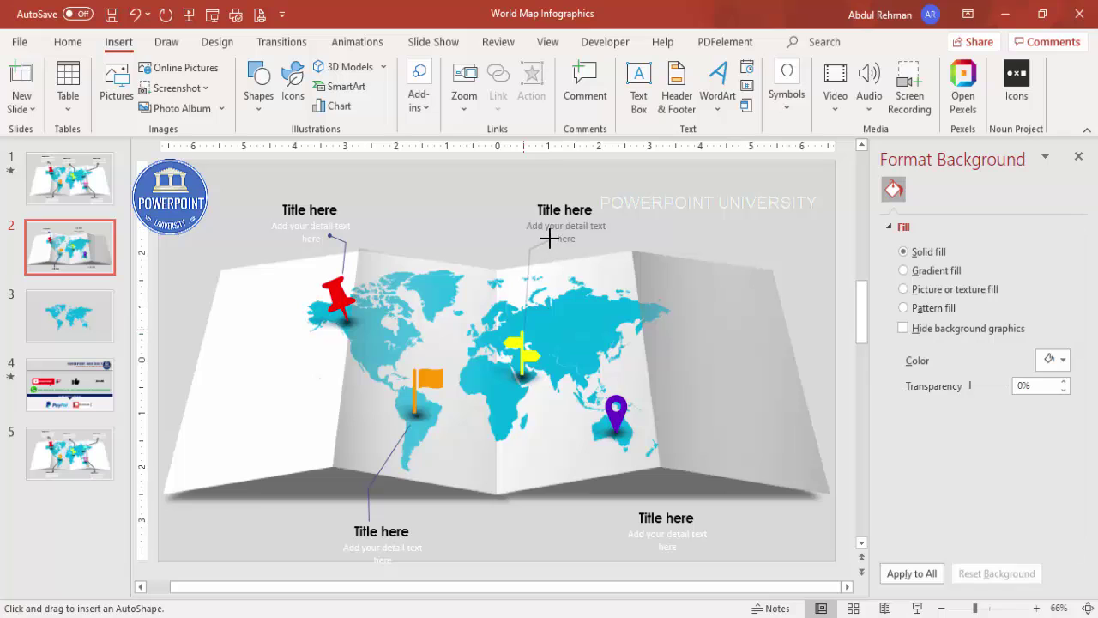
pyautogui.moveTo(549, 238); pyautogui.dragTo(522, 329)
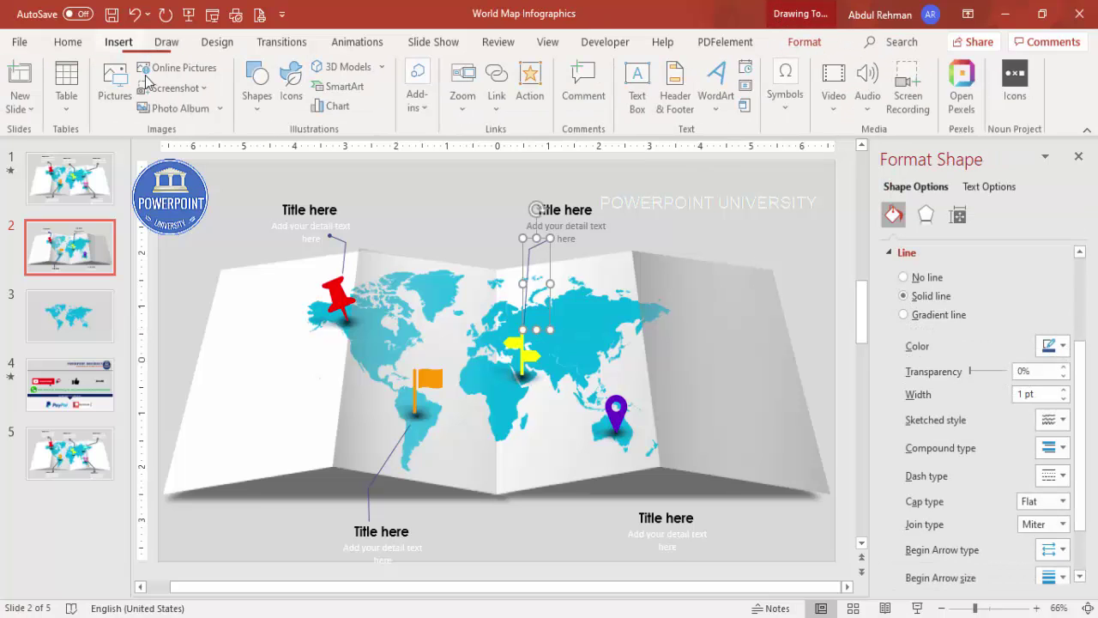
# Draw an elbow connector from the purple pin to the lower-right callout.
pyautogui.click(258, 86)
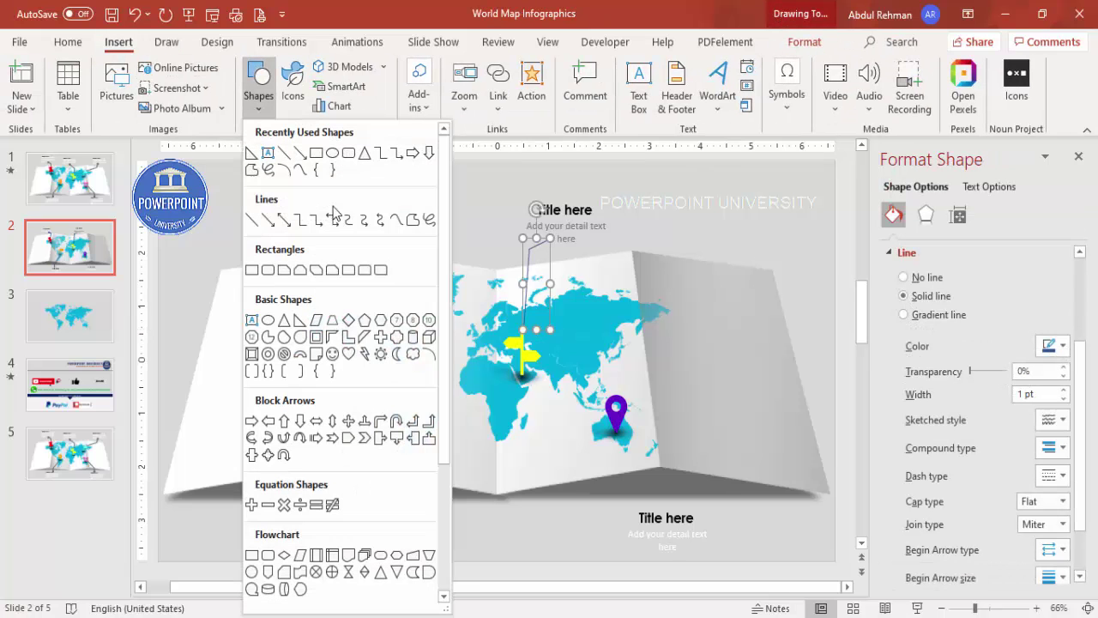
pyautogui.click(413, 223)
pyautogui.moveTo(616, 446); pyautogui.dragTo(641, 507)
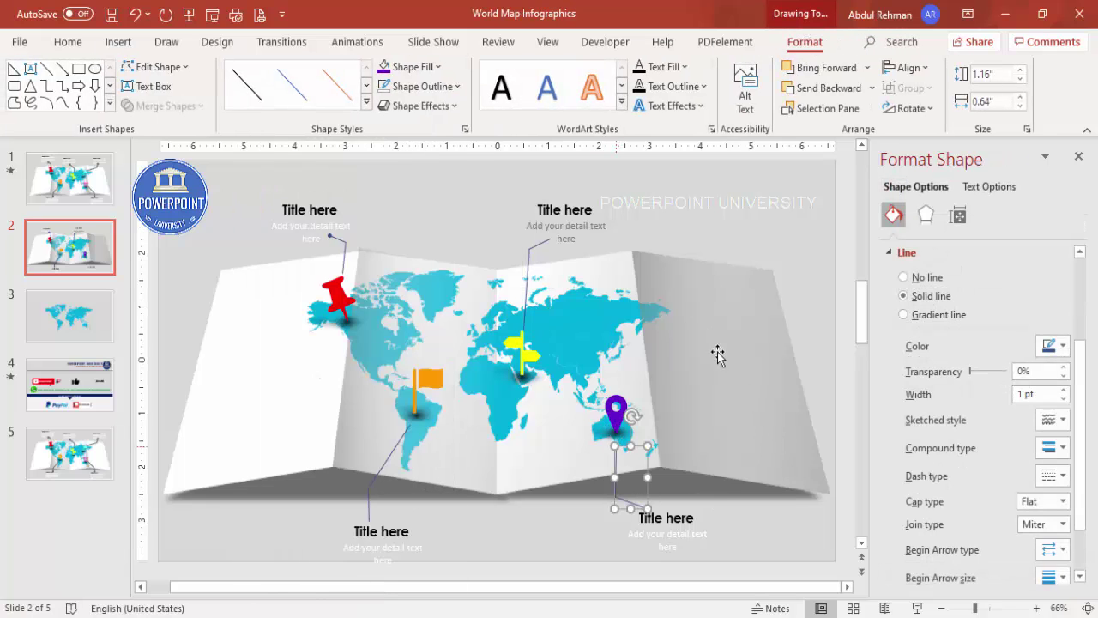
pyautogui.click(646, 167)
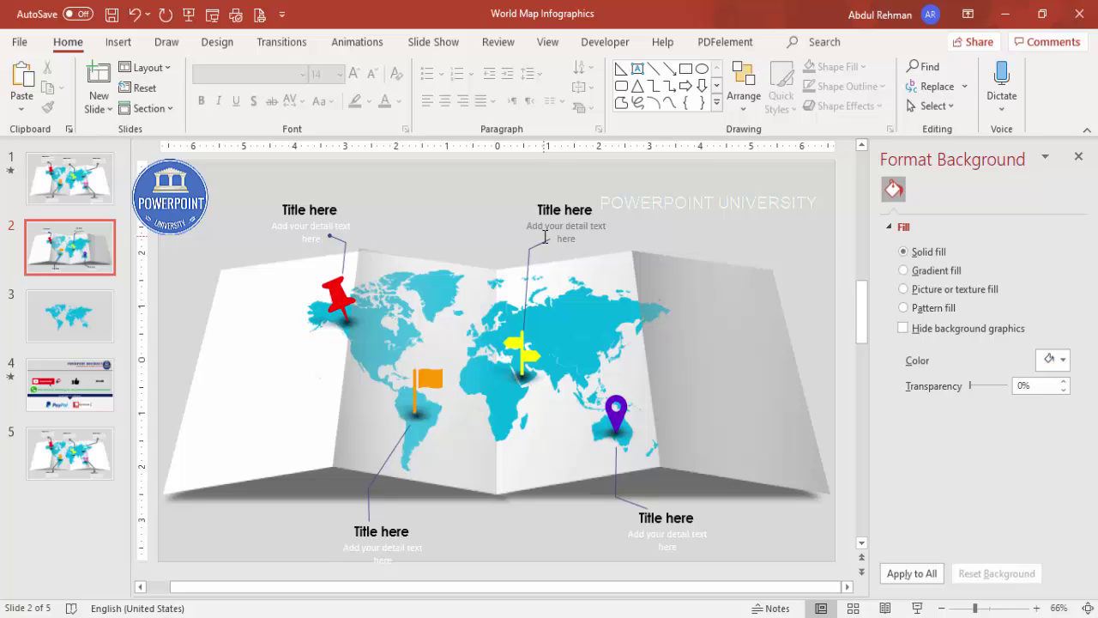
# Apply a Fly In entrance from the top-left to the red pushpin.
pyautogui.click(1079, 157)
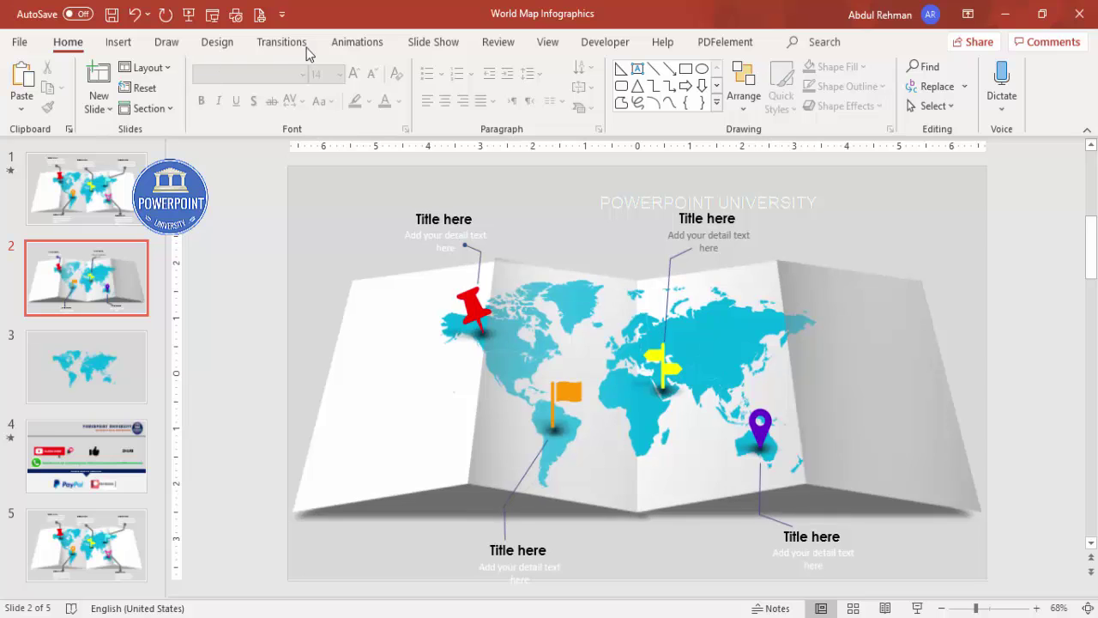
pyautogui.click(357, 42)
pyautogui.click(766, 68)
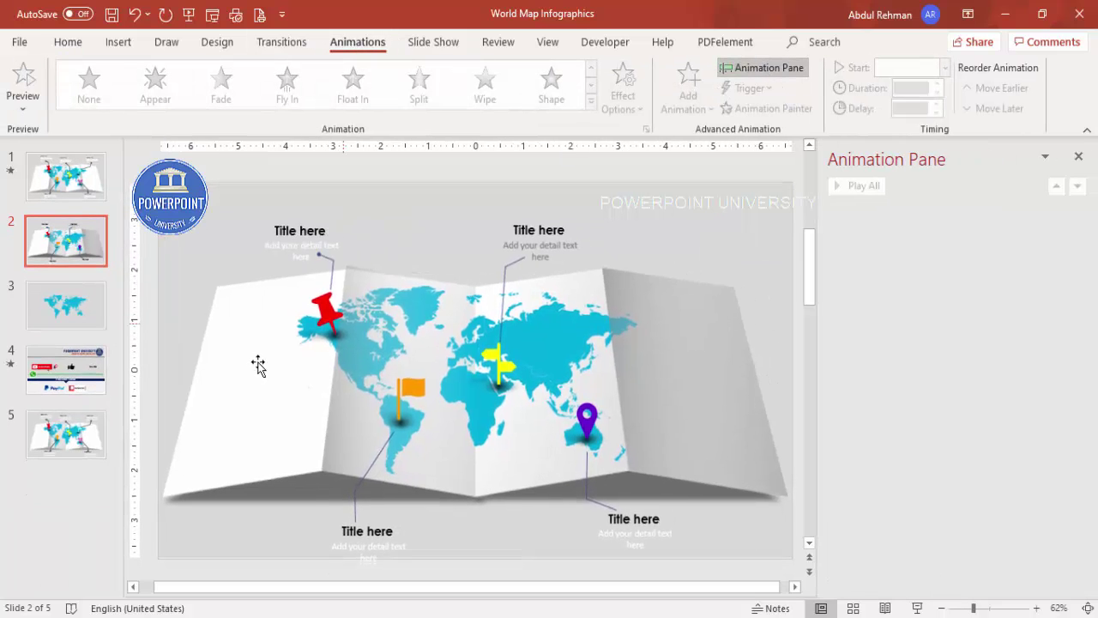
pyautogui.click(326, 319)
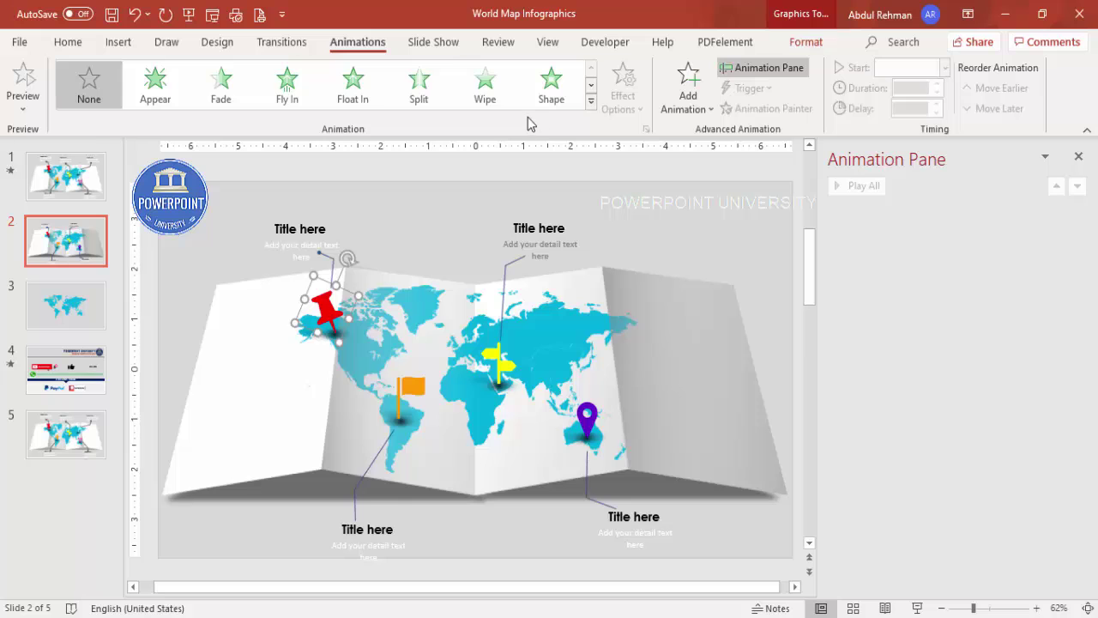
pyautogui.click(299, 101)
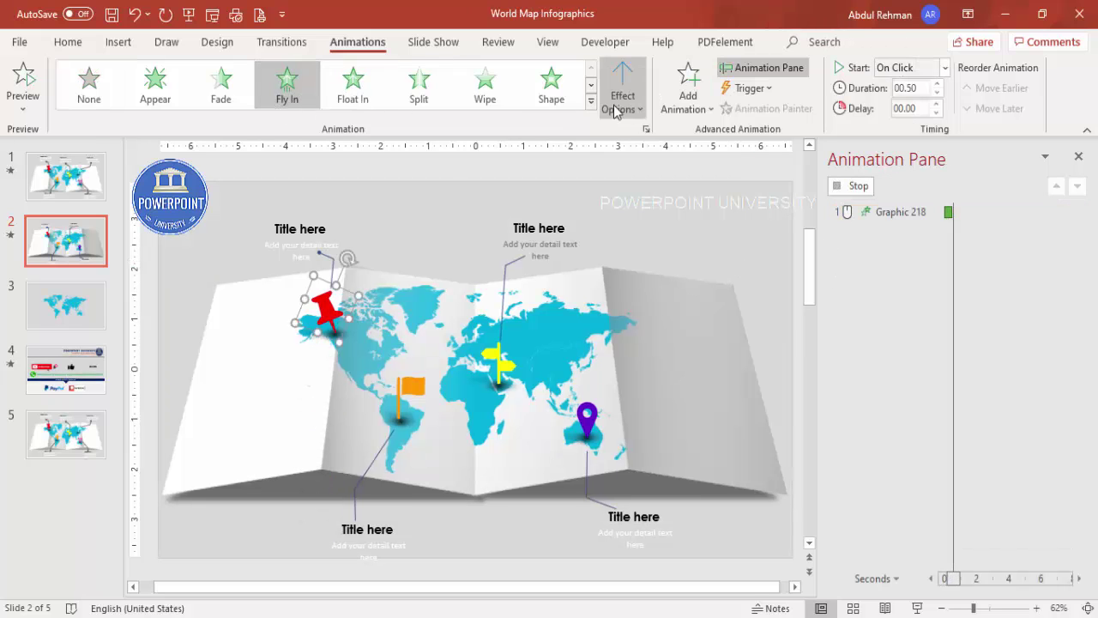
pyautogui.click(618, 107)
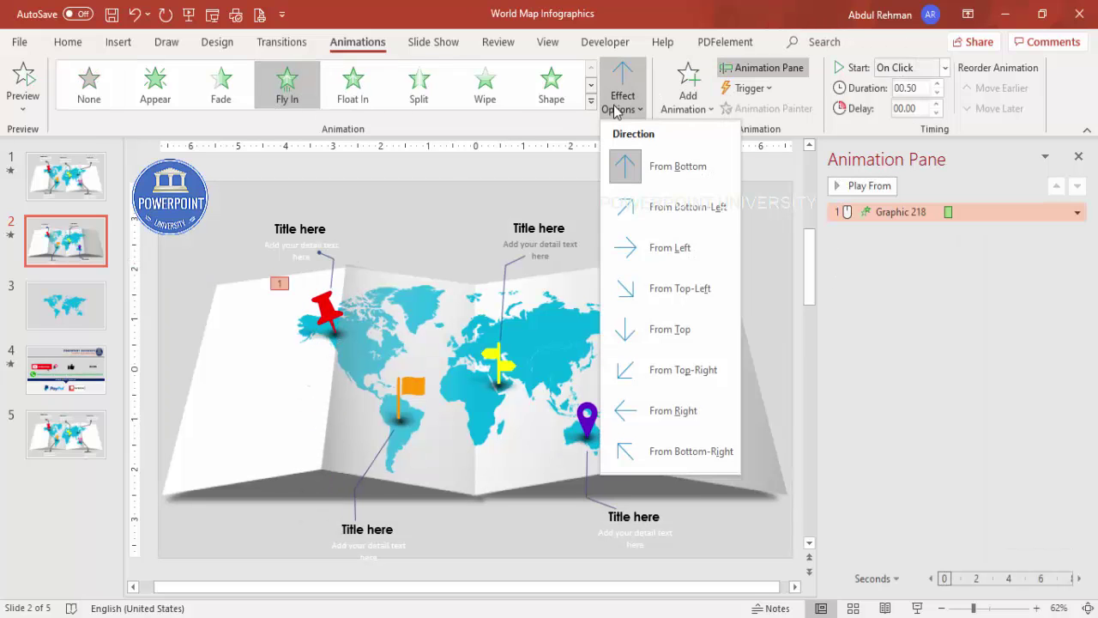
pyautogui.click(678, 288)
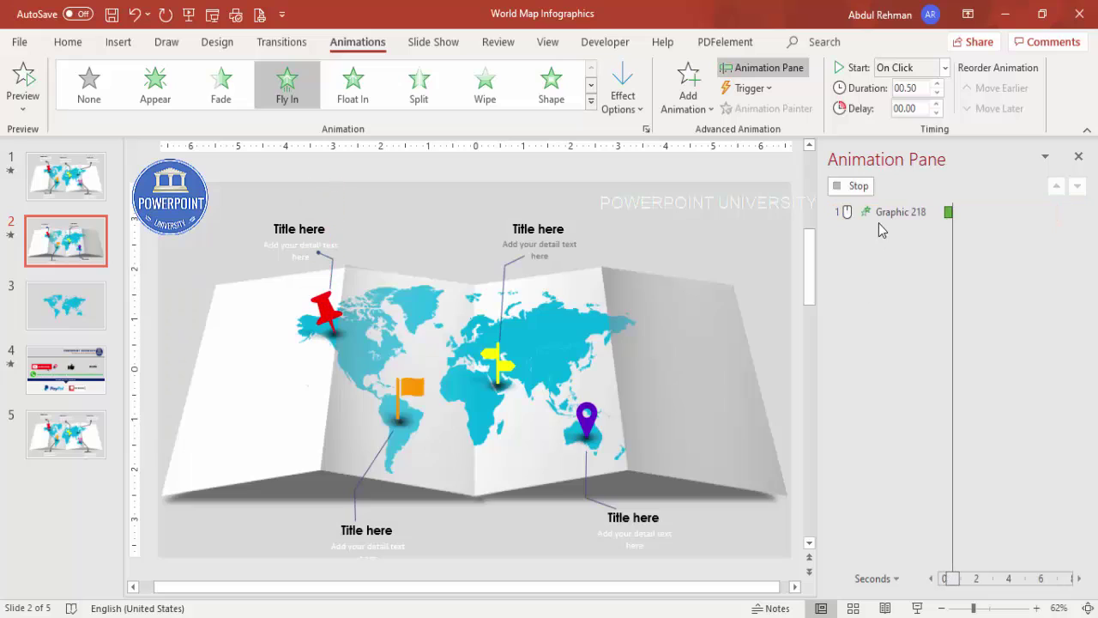
# Give the pushpin's Fly In a 0.25-second bounce end in its effect settings.
pyautogui.doubleClick(883, 212)
pyautogui.moveTo(506, 302); pyautogui.dragTo(530, 304)
pyautogui.click(464, 191)
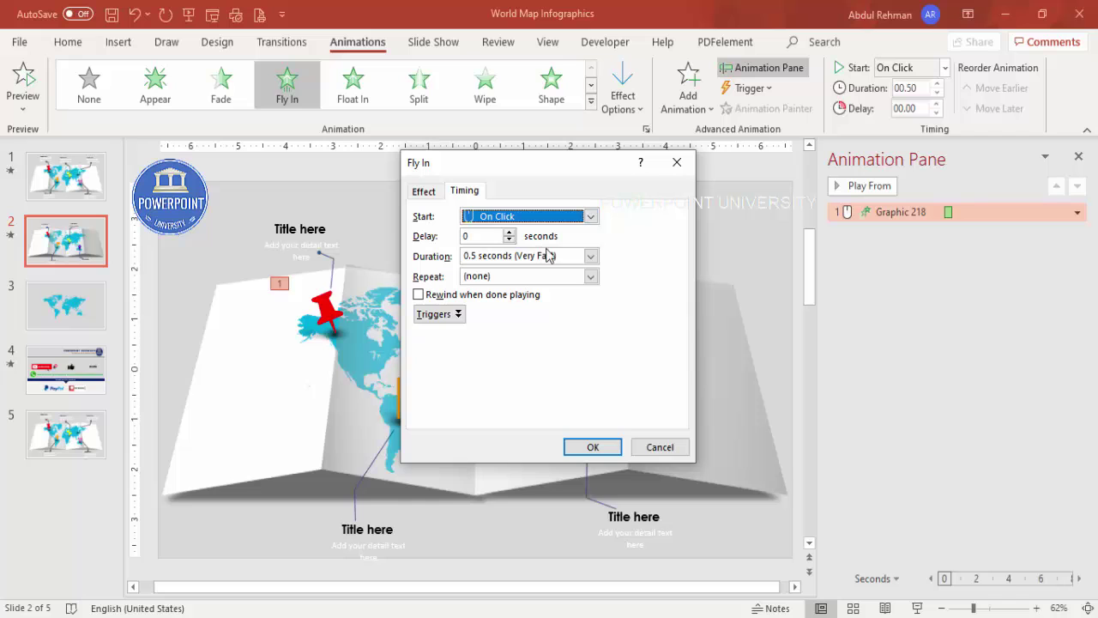
pyautogui.click(593, 447)
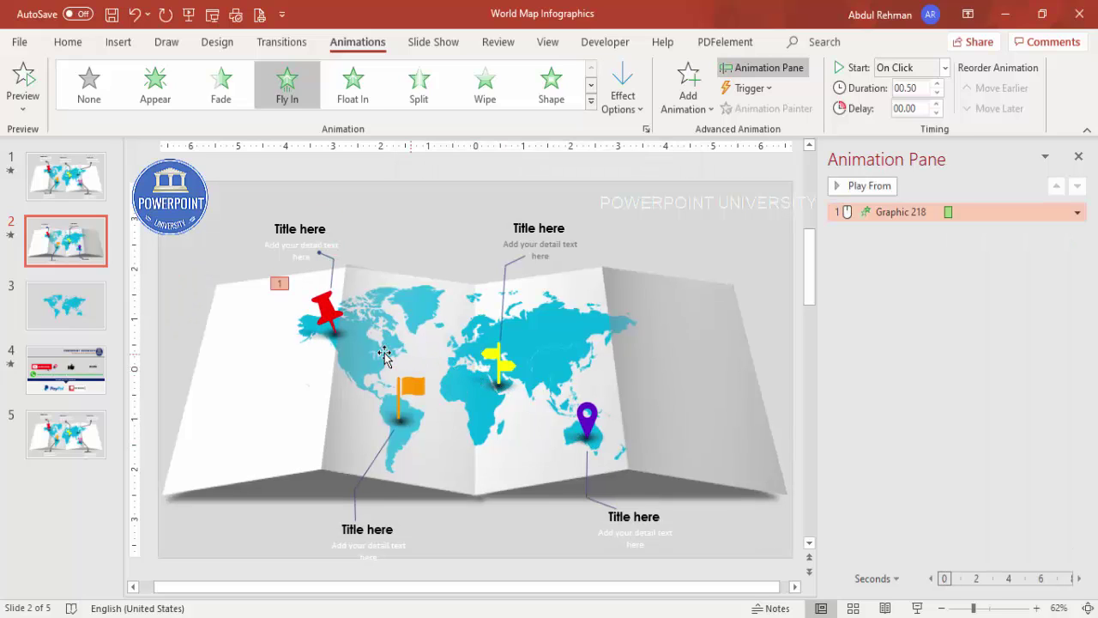
pyautogui.click(343, 340)
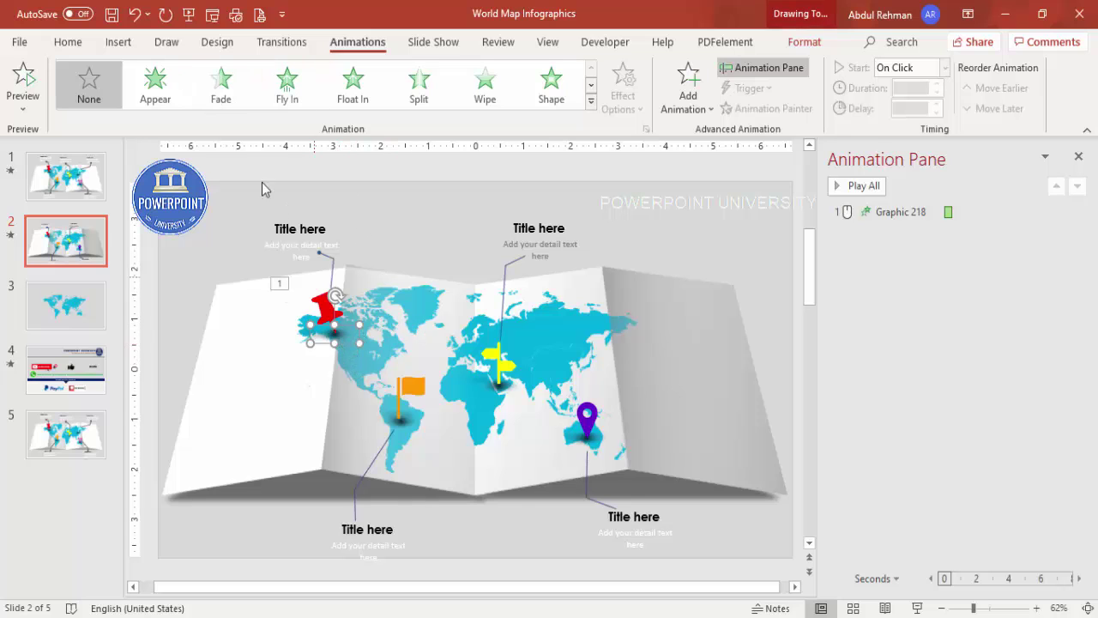
# Give the pin's shadow oval a Fade, With Previous, delayed 0.25 seconds.
pyautogui.click(225, 96)
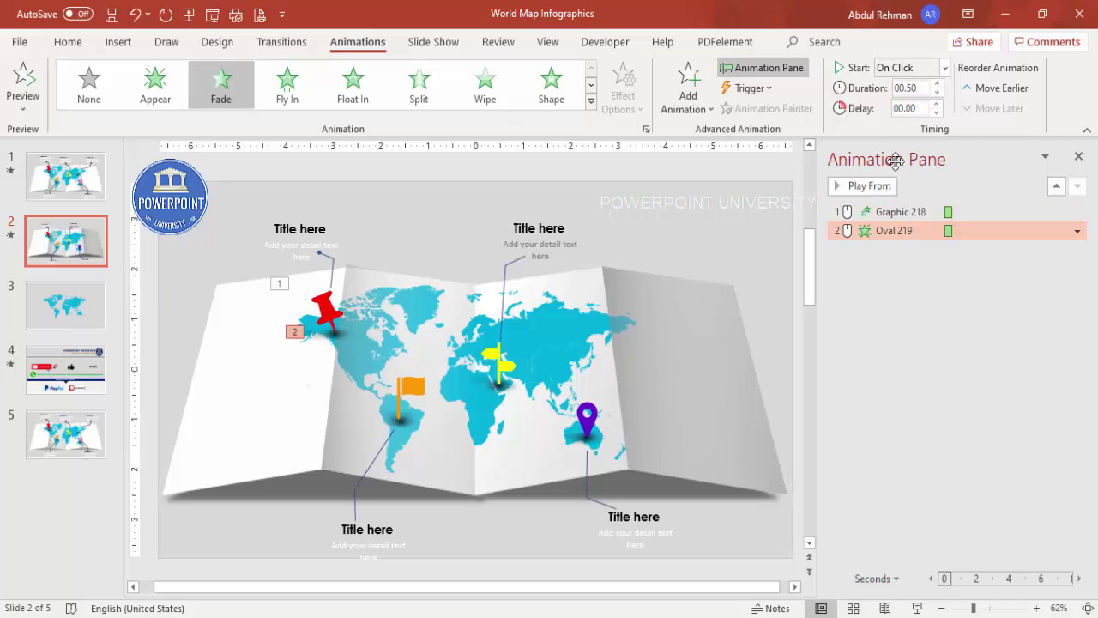
pyautogui.click(945, 68)
pyautogui.click(911, 108)
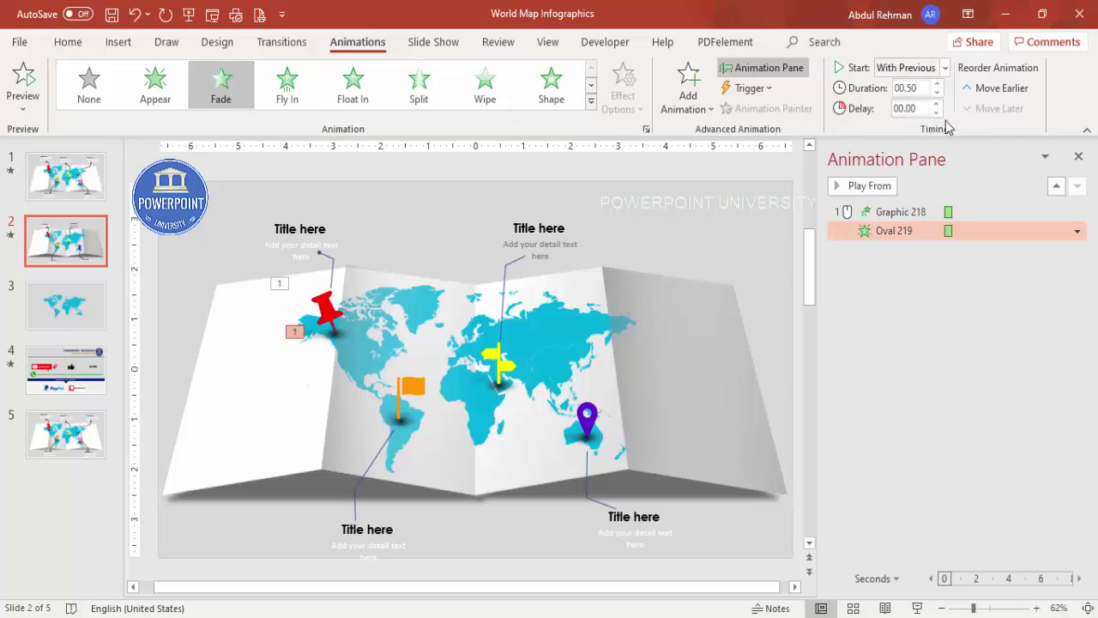
pyautogui.click(938, 104)
# Apply a Wipe entrance with a set direction to the pin's leader line.
pyautogui.click(333, 268)
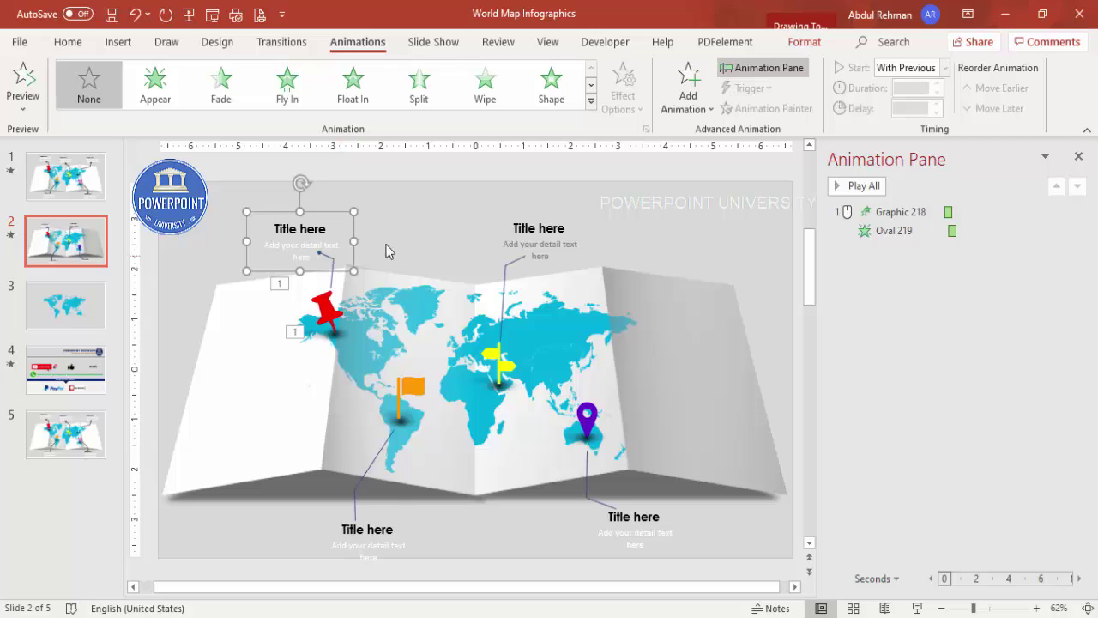
pyautogui.click(324, 280)
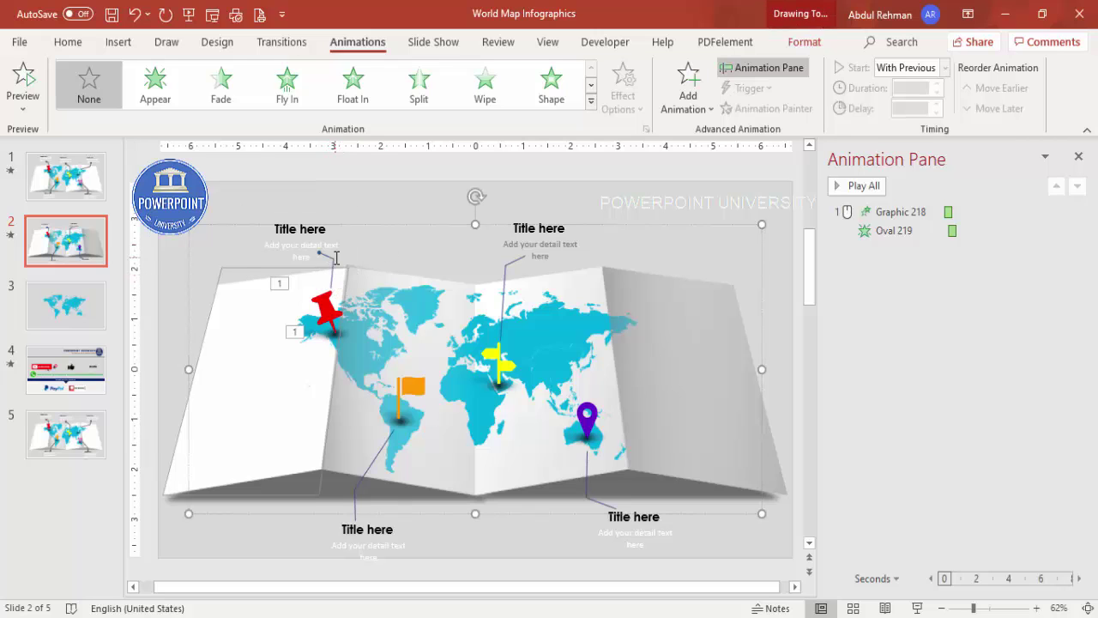
pyautogui.click(332, 262)
pyautogui.click(332, 283)
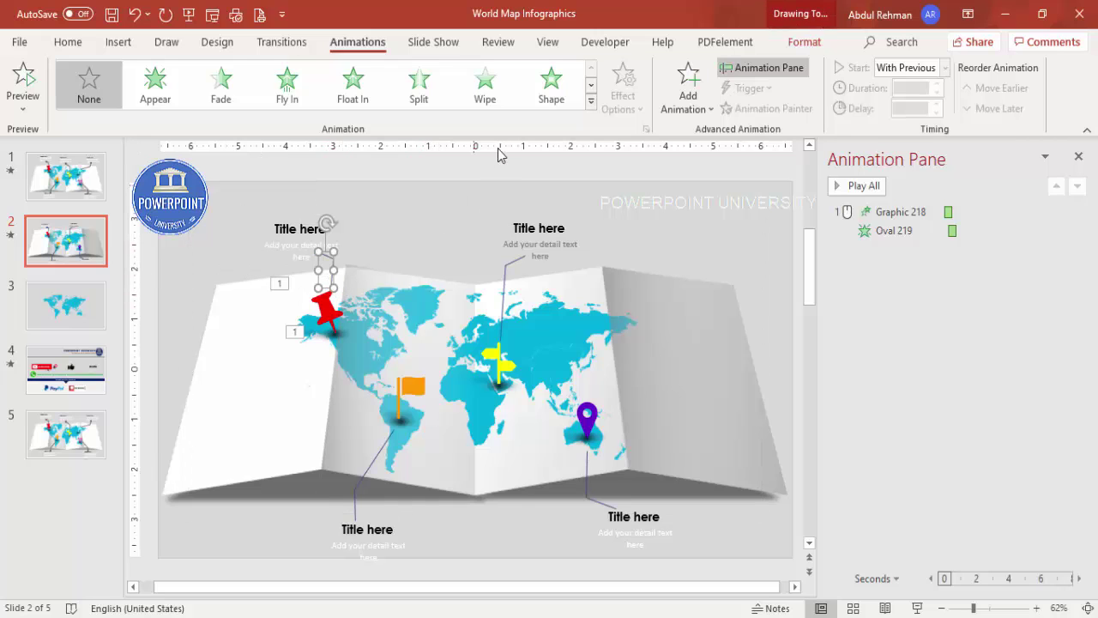
pyautogui.click(484, 94)
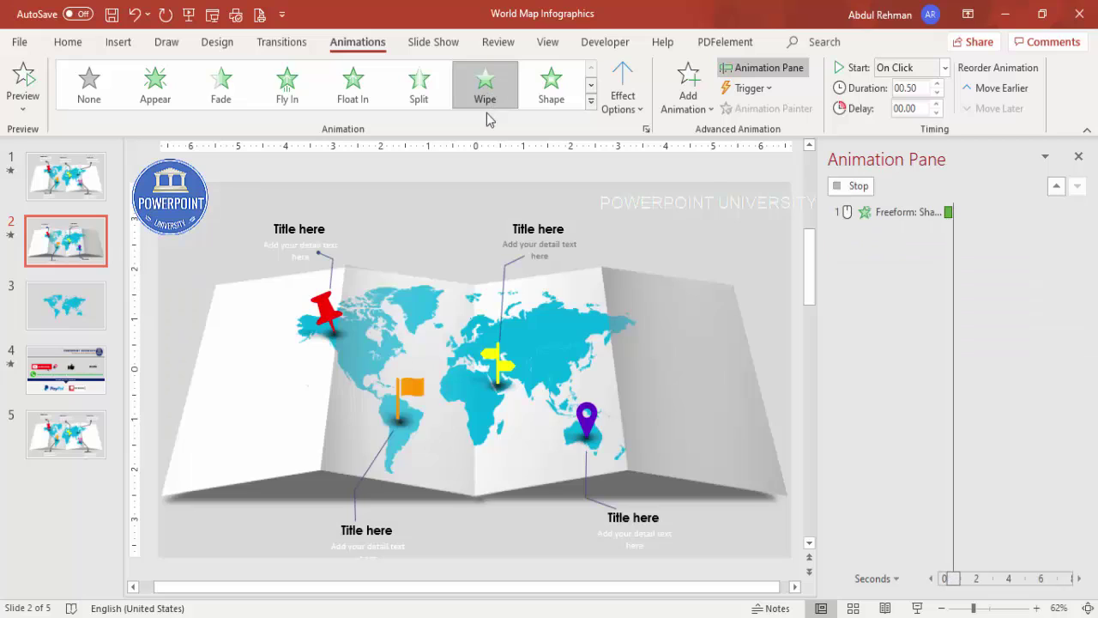
pyautogui.click(611, 106)
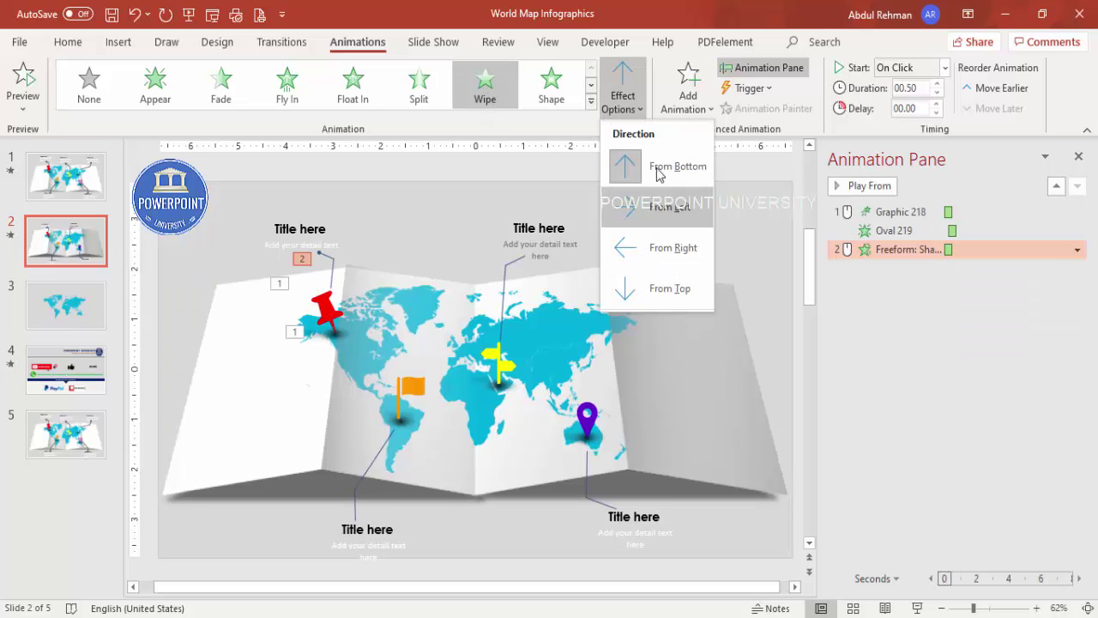
pyautogui.click(311, 225)
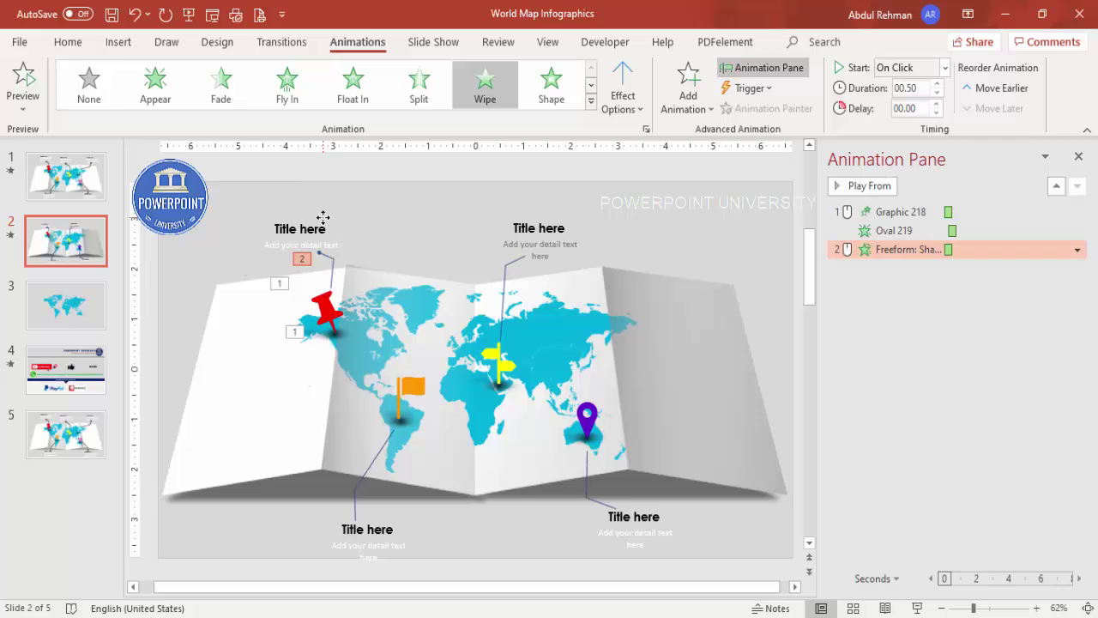
# Apply a Stretch entrance with a set direction to the top-left Title here callout.
pyautogui.click(321, 218)
pyautogui.click(689, 103)
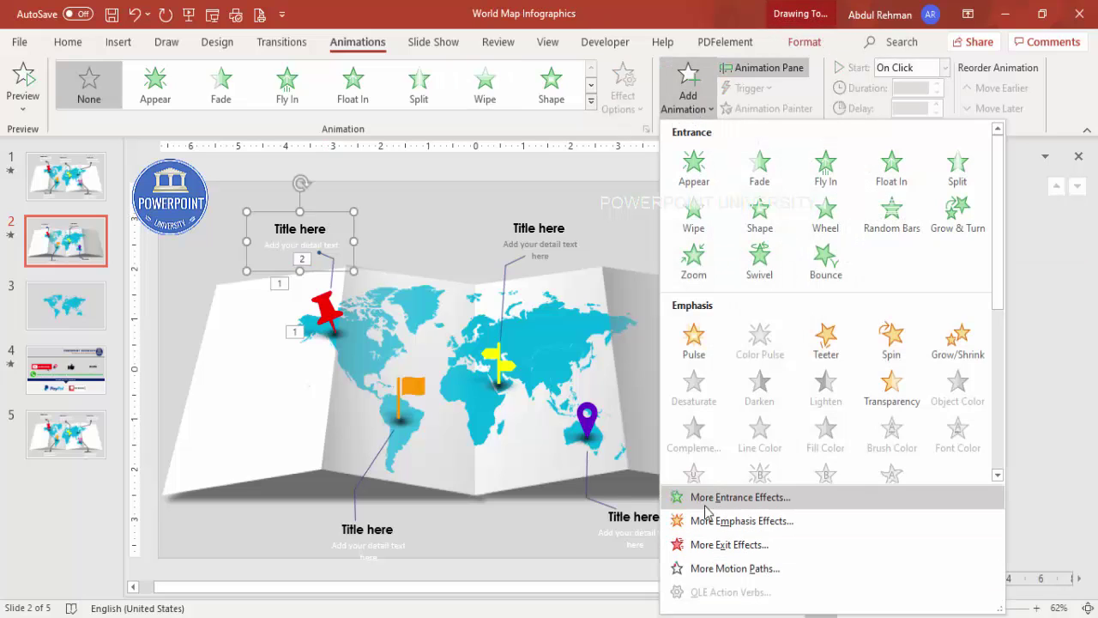
pyautogui.click(729, 490)
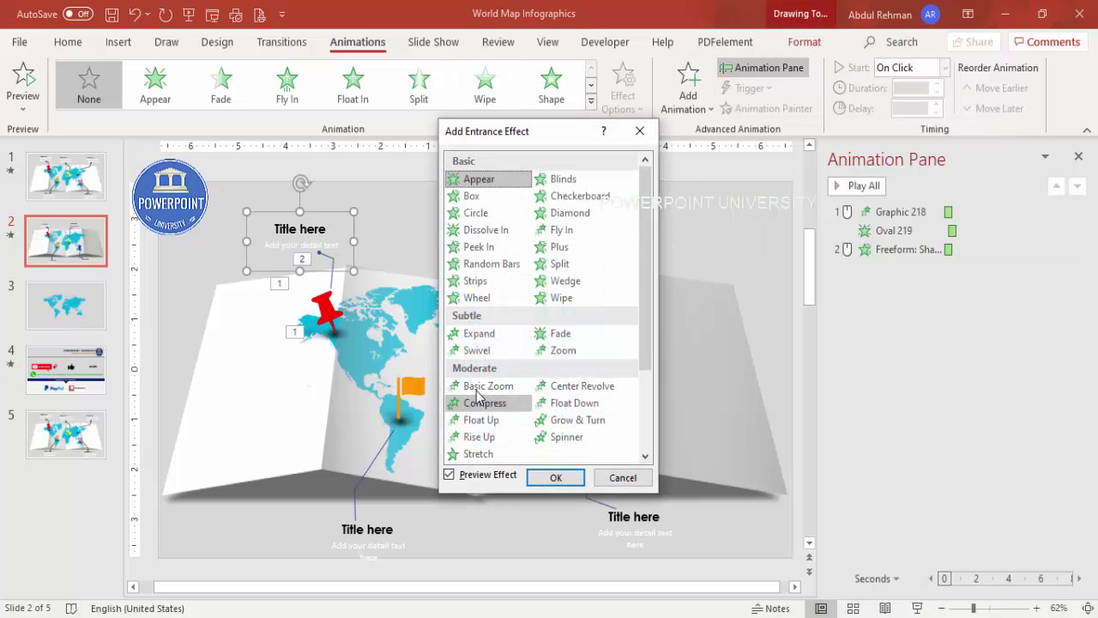
pyautogui.click(489, 454)
pyautogui.click(554, 478)
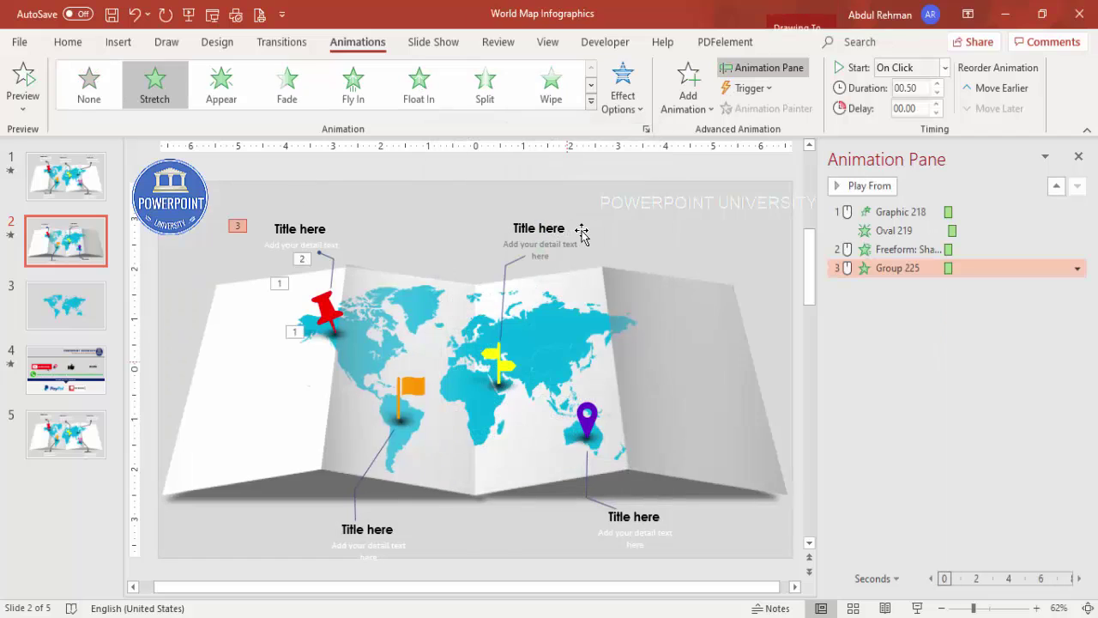
pyautogui.click(619, 101)
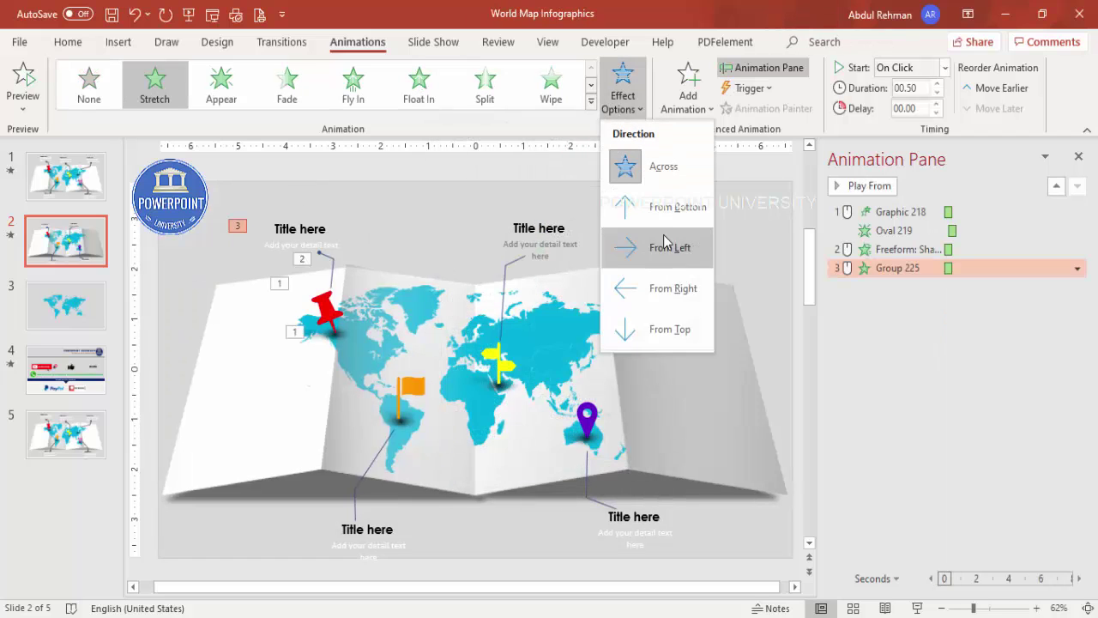
pyautogui.click(675, 207)
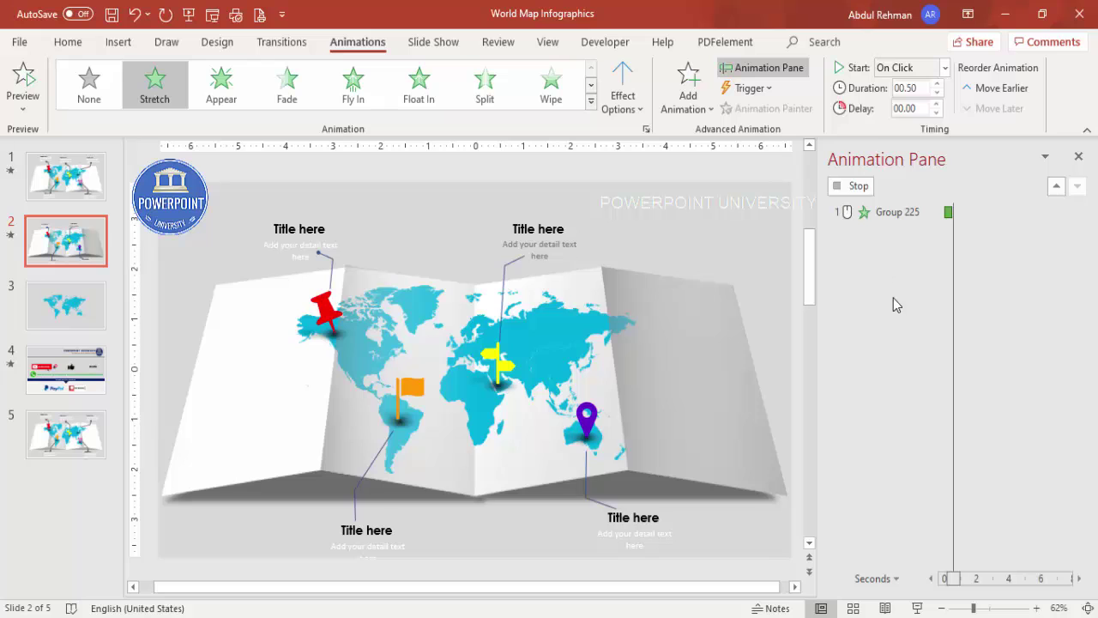
# Set the leader line and callout animations to After Previous, then play all.
pyautogui.click(872, 249)
pyautogui.click(945, 67)
pyautogui.click(915, 128)
pyautogui.click(911, 268)
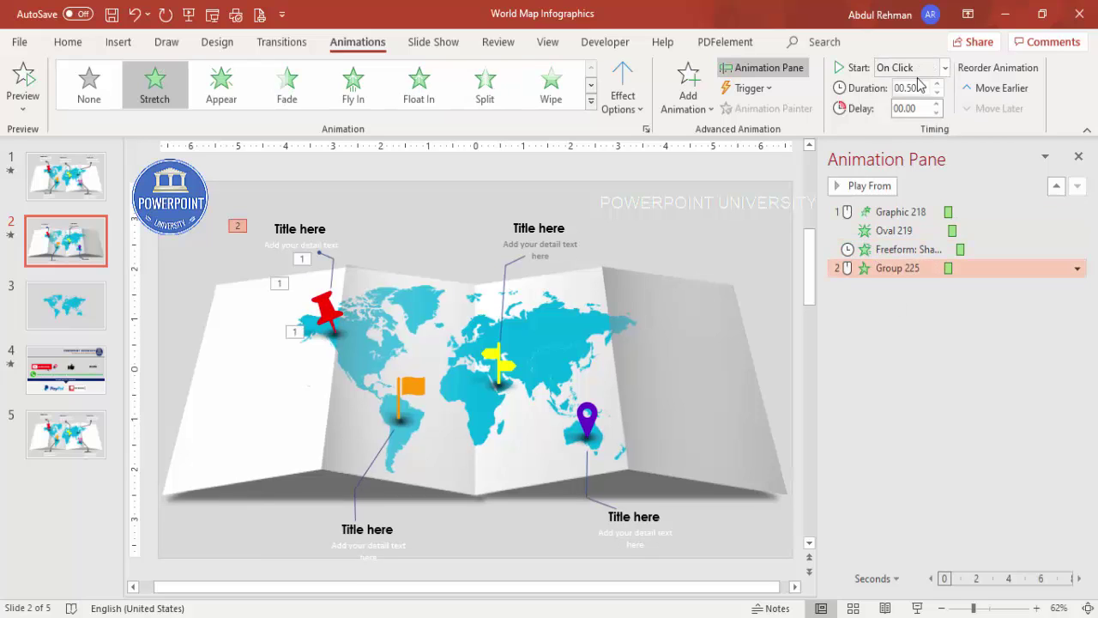
pyautogui.click(945, 68)
pyautogui.click(912, 128)
pyautogui.click(755, 221)
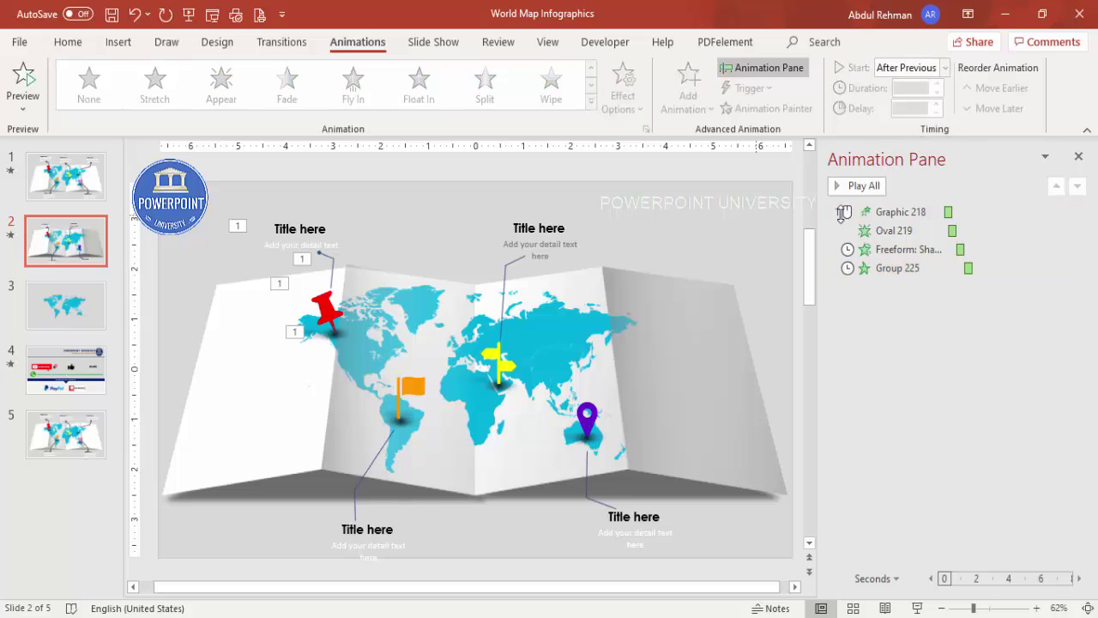
pyautogui.click(863, 185)
# Copy the pushpin's Fly In to the orange flag and its shadow's Fade to the flag's shadow.
pyautogui.click(329, 311)
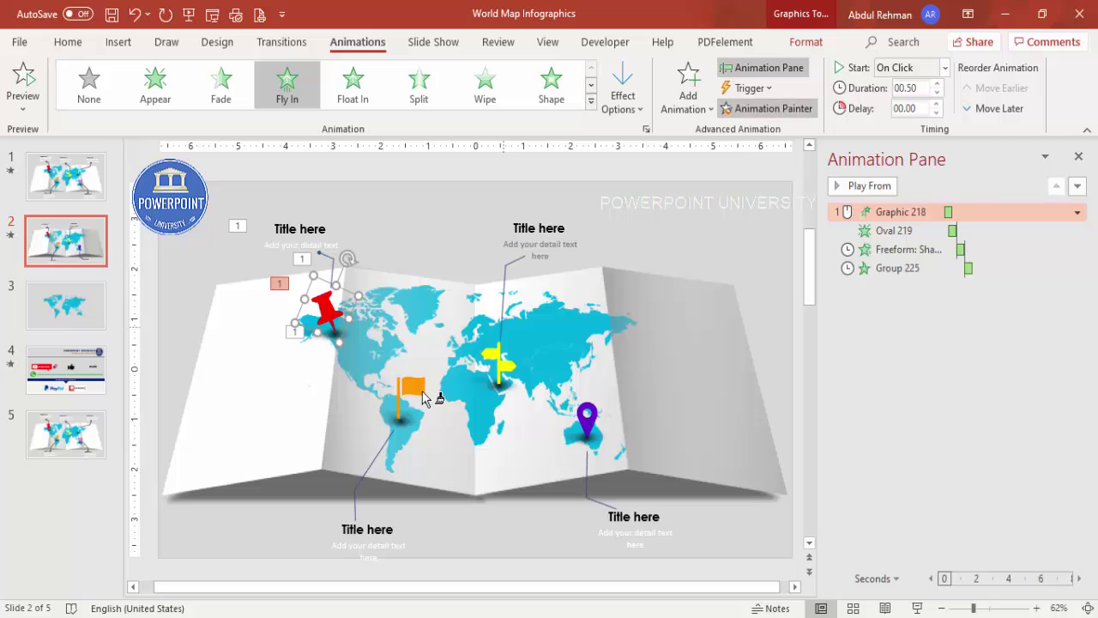
pyautogui.click(410, 389)
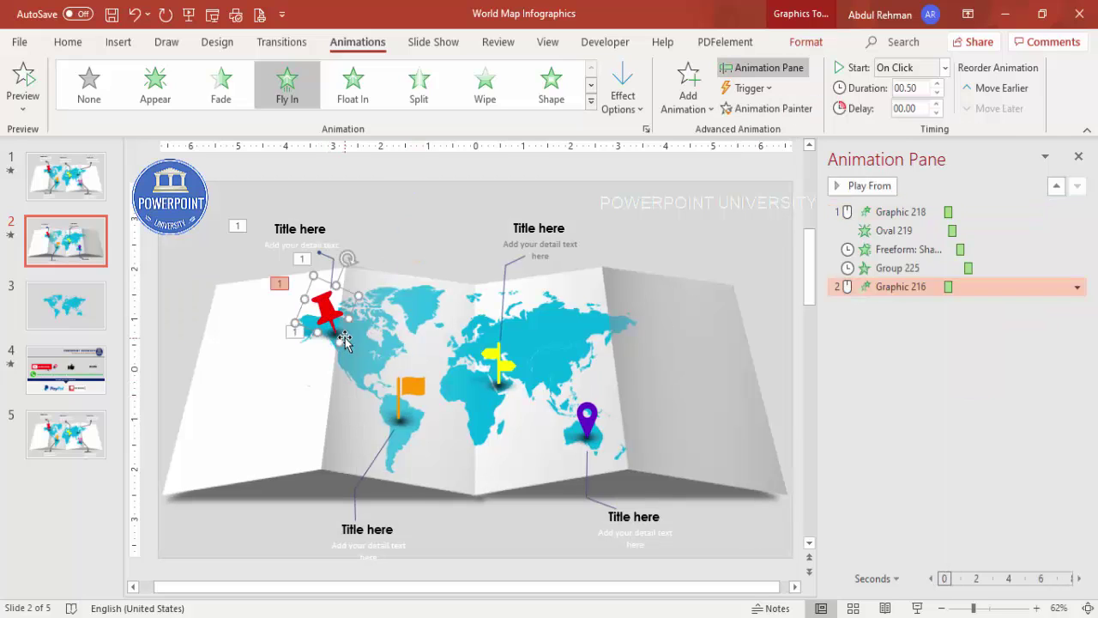
pyautogui.click(348, 341)
pyautogui.click(766, 109)
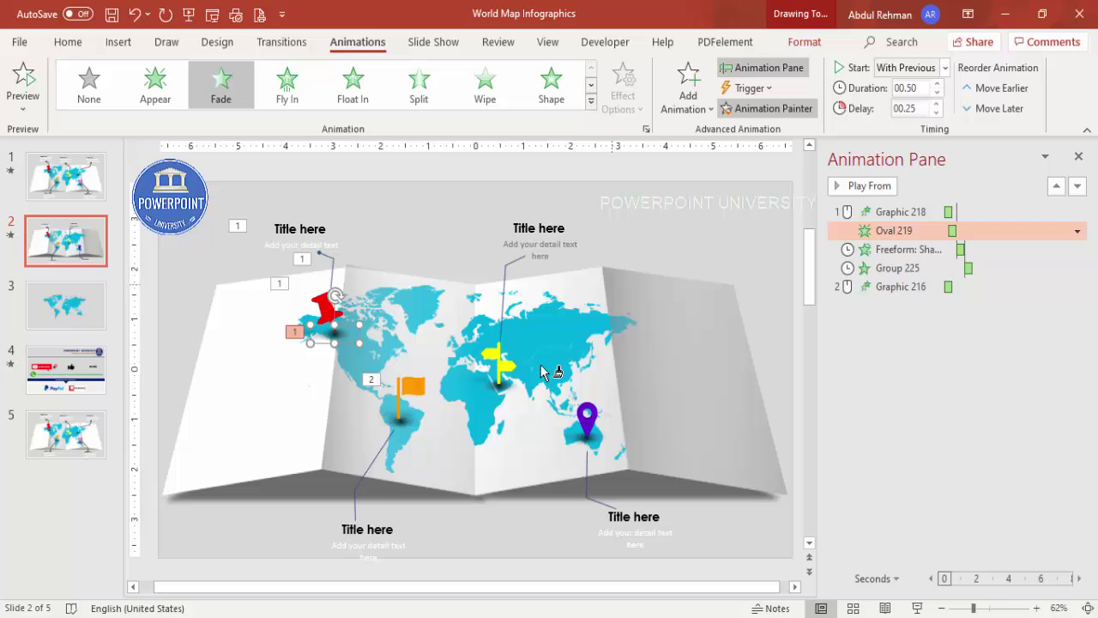
pyautogui.click(404, 431)
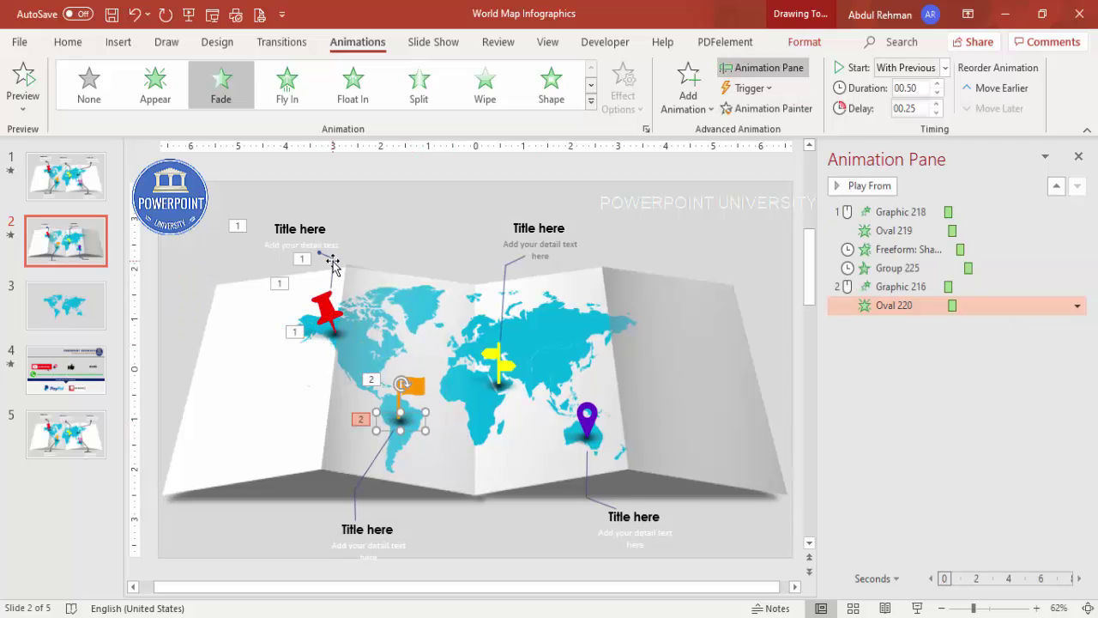
# Copy the Wipe to the flag's leader line and adjust its wipe direction.
pyautogui.click(327, 260)
pyautogui.hotkey('alt', 'shift', 'c')
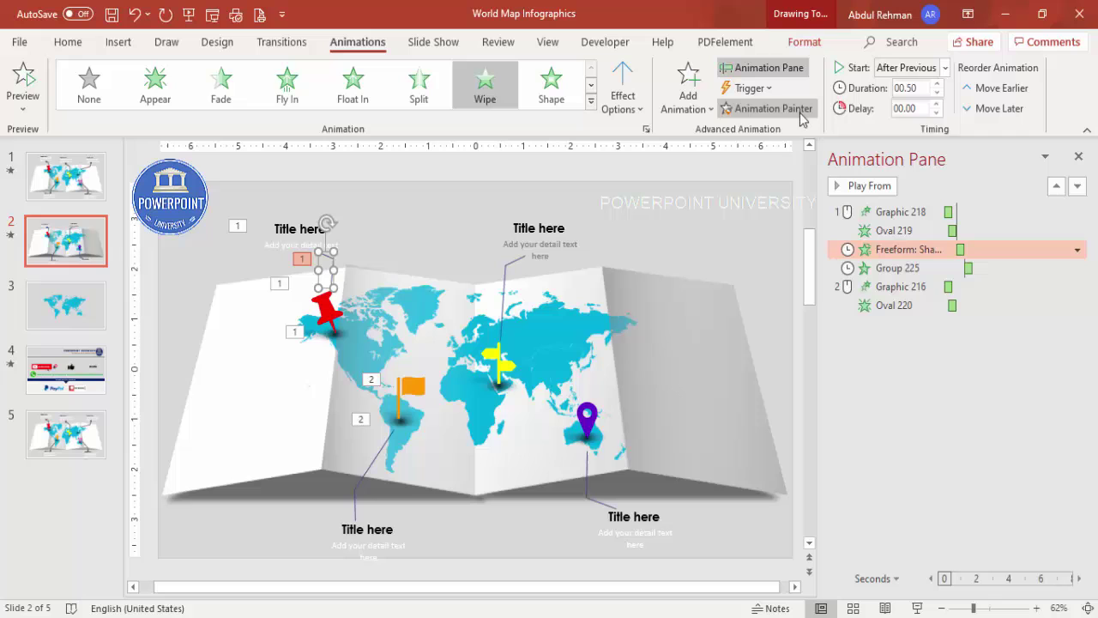
pyautogui.click(371, 468)
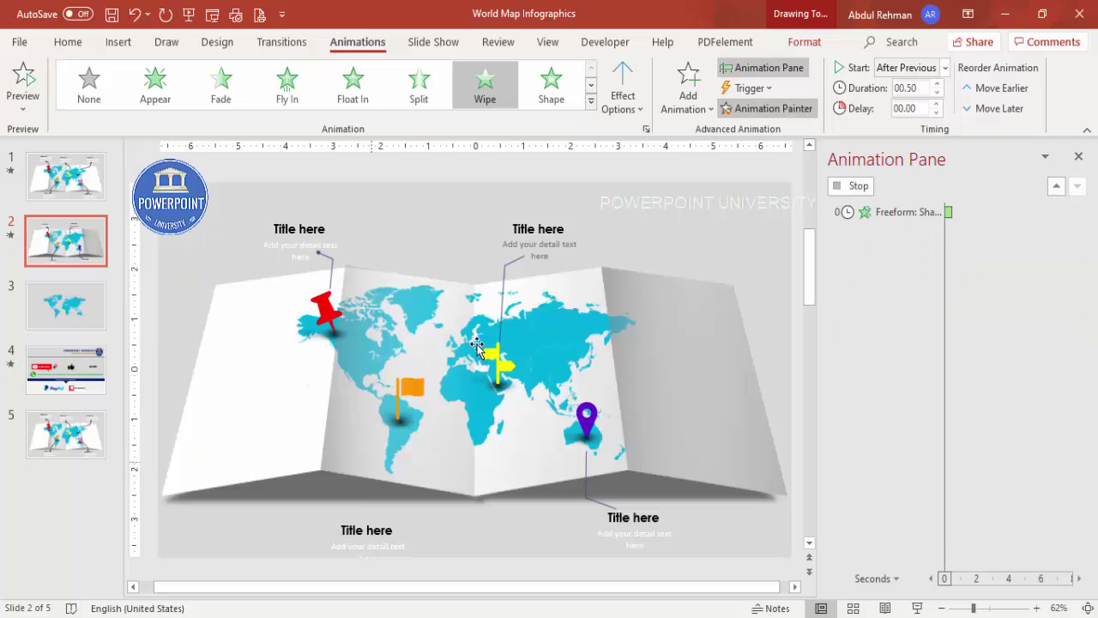
pyautogui.click(601, 111)
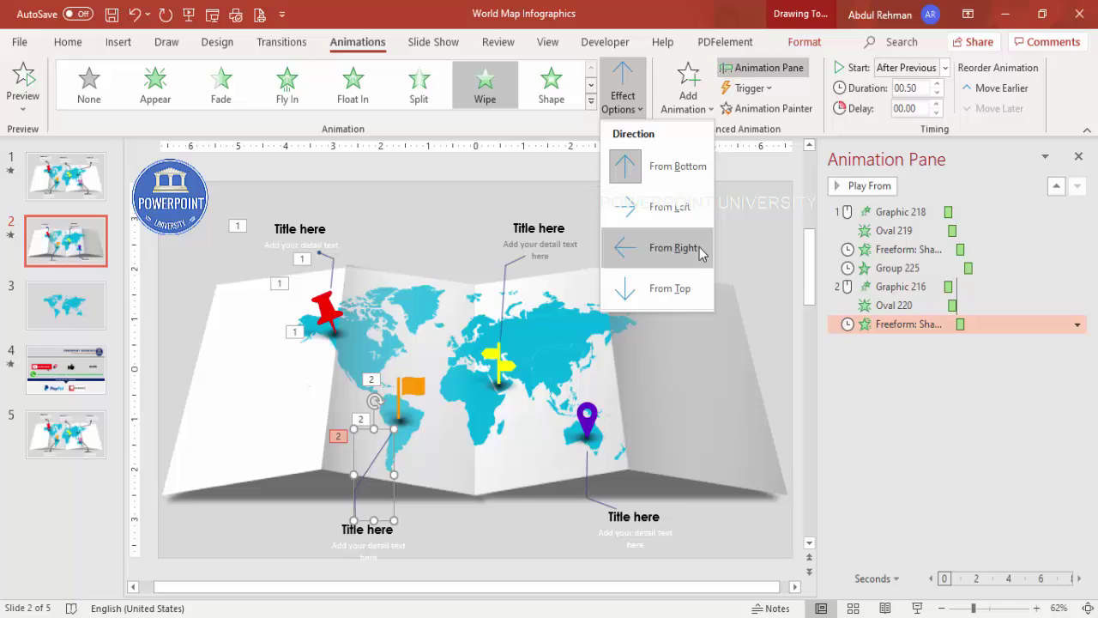
pyautogui.click(681, 286)
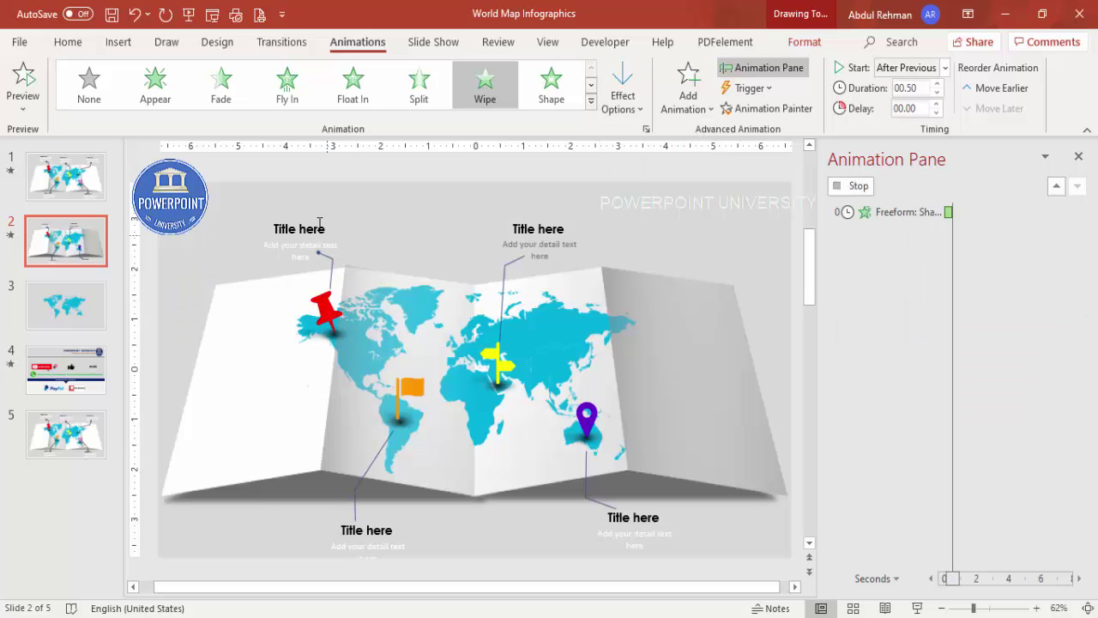
# Copy the Stretch to the bottom Title here callout and adjust its direction.
pyautogui.click(319, 221)
pyautogui.click(766, 108)
pyautogui.click(375, 536)
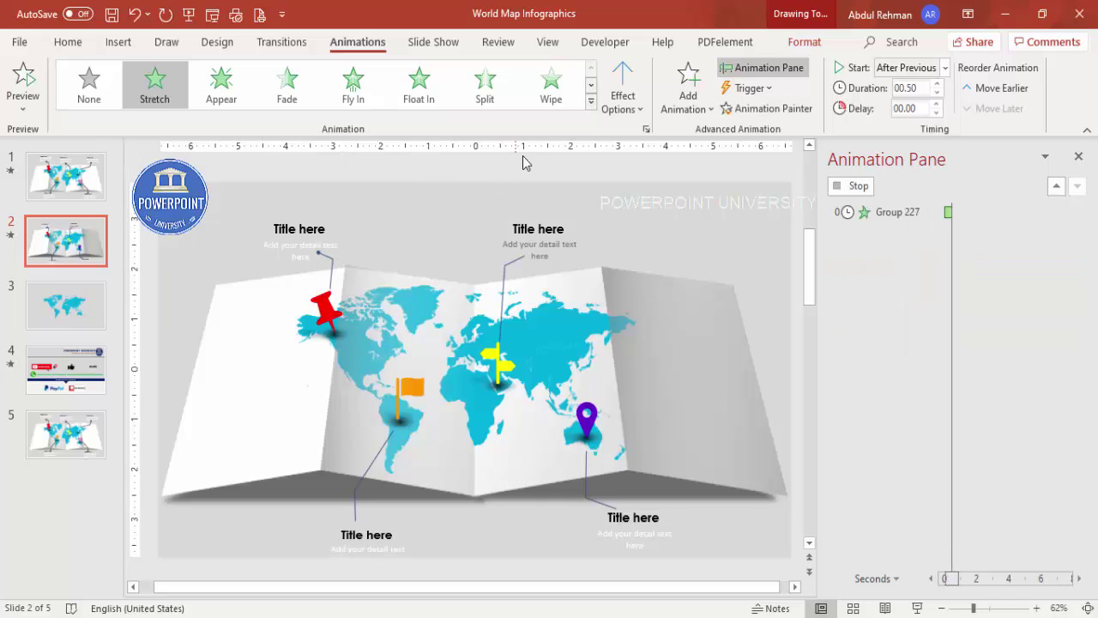
pyautogui.click(621, 112)
pyautogui.click(646, 296)
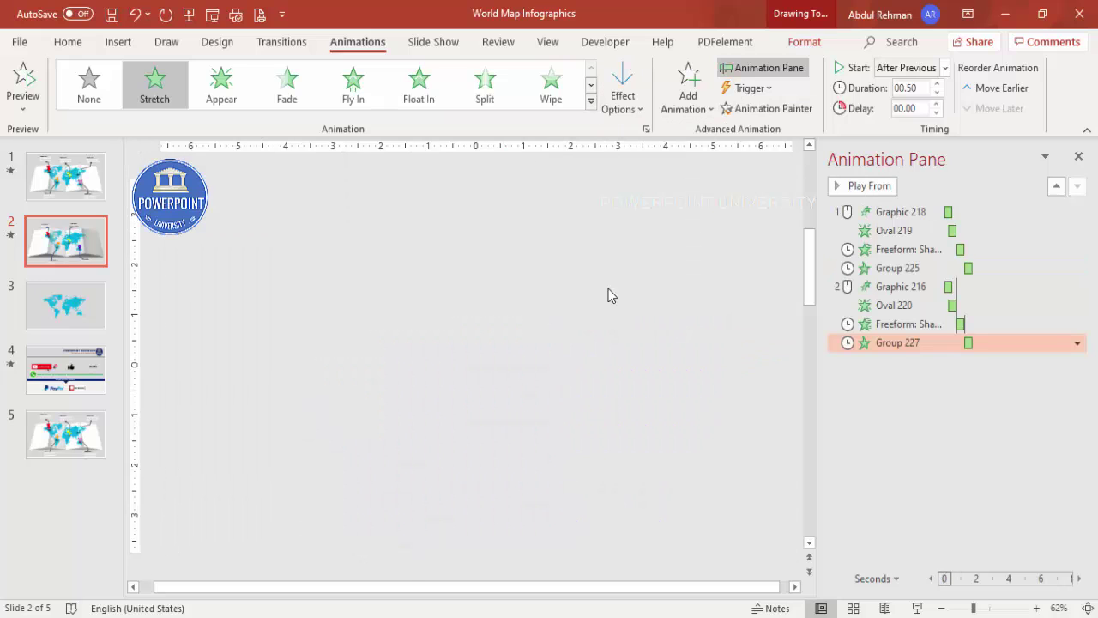